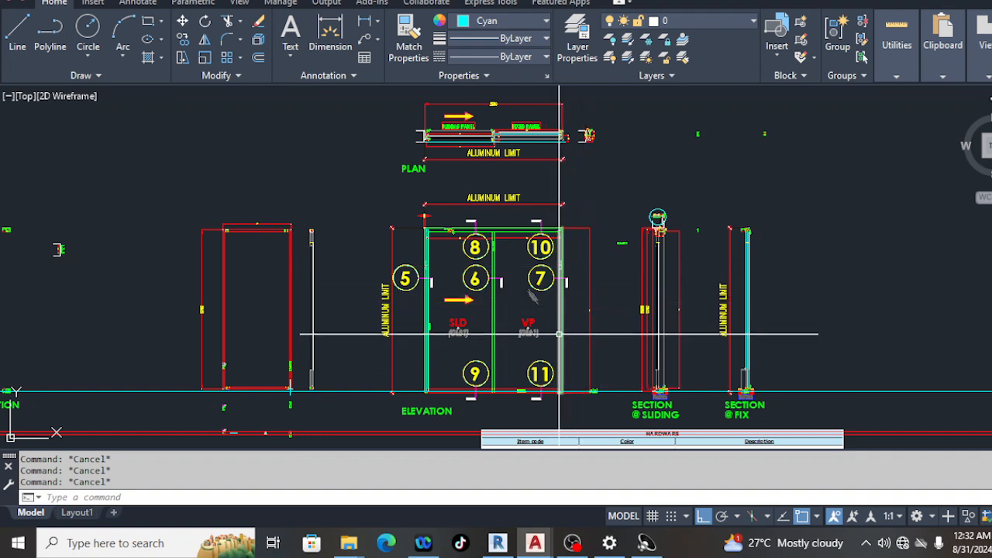
- Examine the door's plan drawing, comparing the sliding panel and fixed panel layout within the aluminum limit
{"action": "mouse_move", "coordinate": [571, 550]}
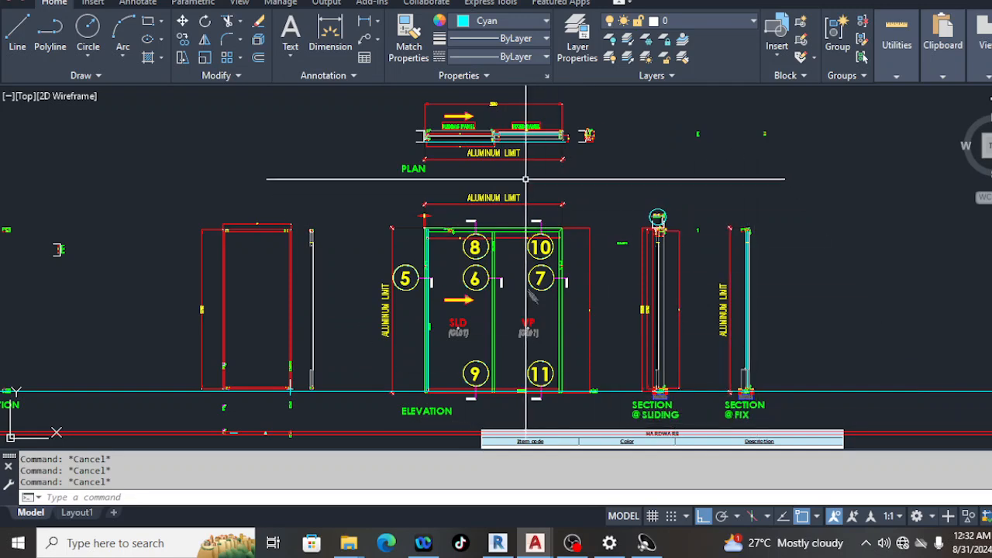
{"action": "scroll", "coordinate": [505, 153], "scroll_direction": "up", "scroll_amount": 5}
{"action": "scroll", "coordinate": [510, 166], "scroll_direction": "down", "scroll_amount": 2}
{"action": "middle_click_drag", "start_coordinate": [510, 167], "coordinate": [456, 269]}
{"action": "scroll", "coordinate": [486, 229], "scroll_direction": "up", "scroll_amount": 2}
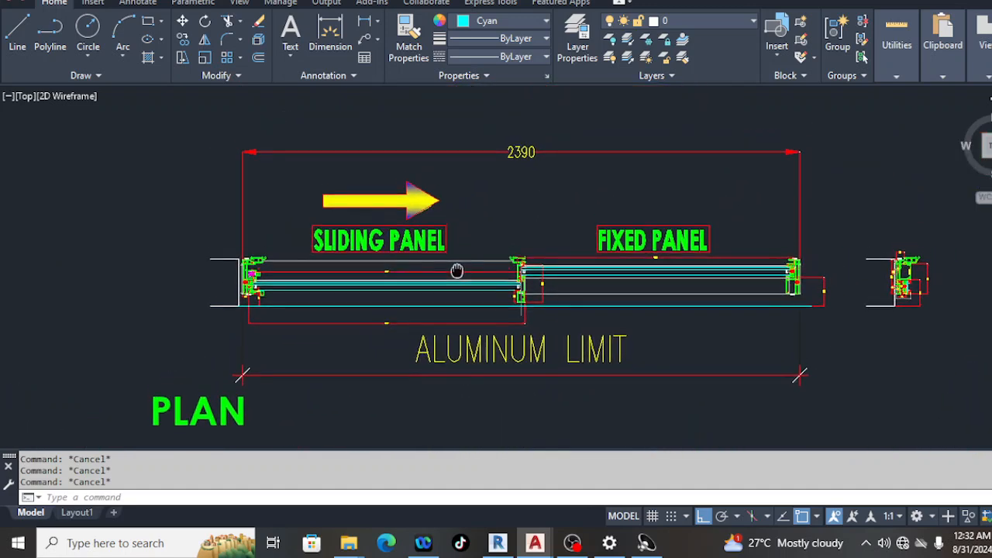
{"action": "scroll", "coordinate": [362, 250], "scroll_direction": "up", "scroll_amount": 2}
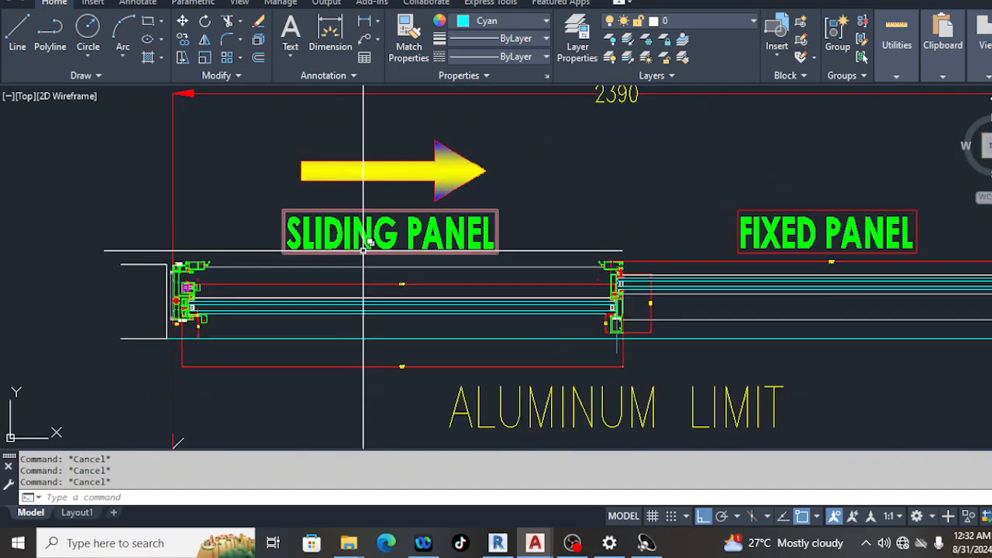
{"action": "scroll", "coordinate": [460, 231], "scroll_direction": "down", "scroll_amount": 2}
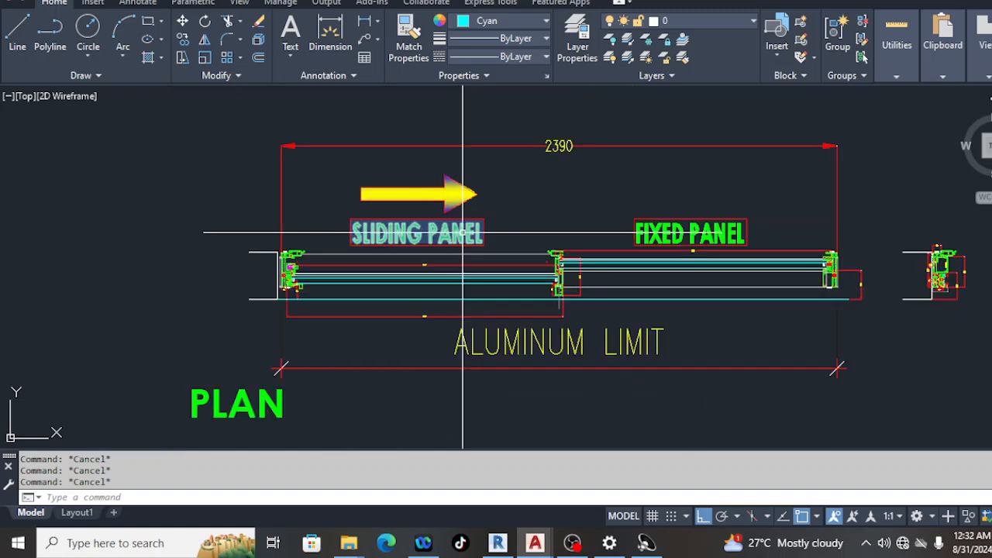
{"action": "scroll", "coordinate": [727, 241], "scroll_direction": "up", "scroll_amount": 2}
{"action": "middle_click_drag", "start_coordinate": [696, 252], "coordinate": [784, 234]}
{"action": "middle_click_drag", "start_coordinate": [421, 295], "coordinate": [602, 295]}
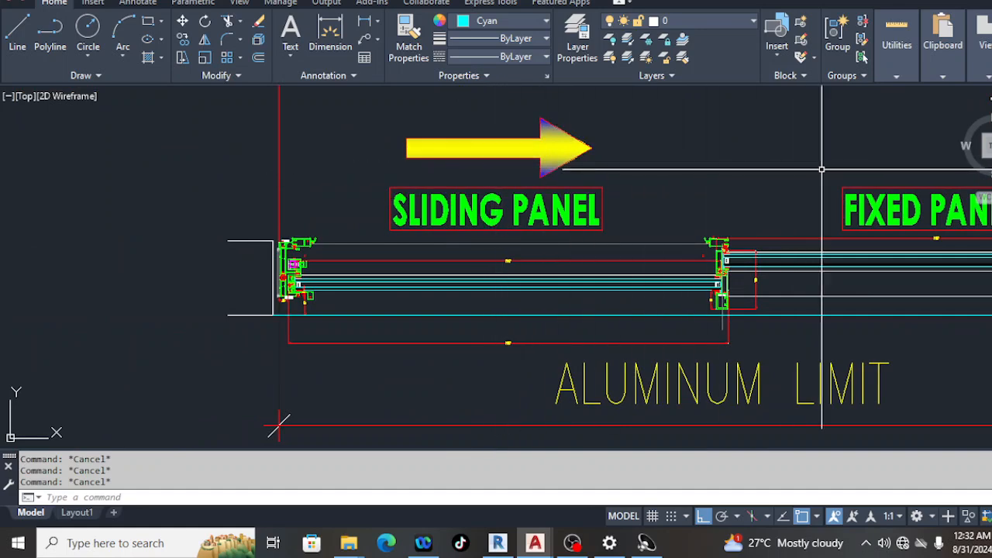
{"action": "middle_click_drag", "start_coordinate": [831, 170], "coordinate": [724, 190]}
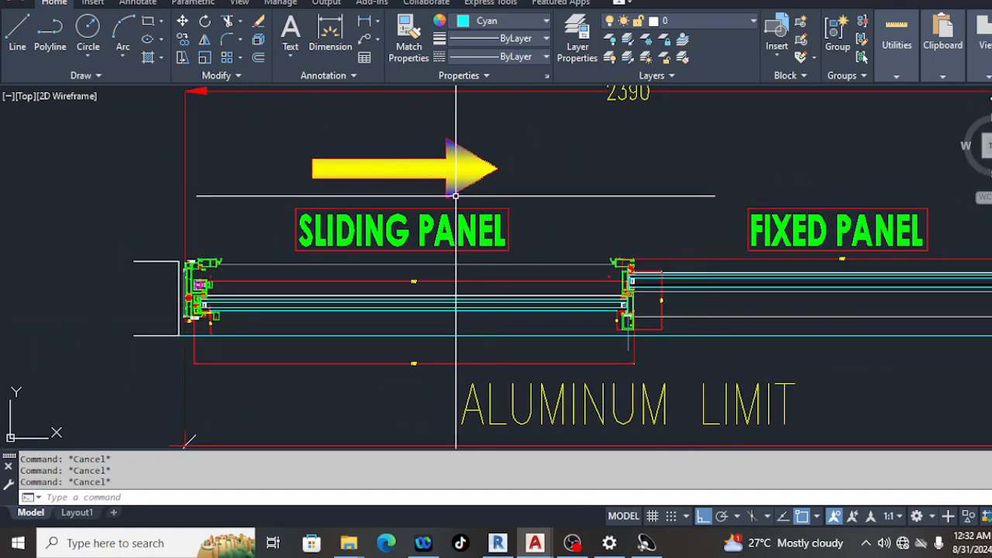
{"action": "middle_click_drag", "start_coordinate": [450, 294], "coordinate": [582, 270]}
- Examine the sliding panel's side jamb detail in the plan, including the frame, sash and glazing profiles
{"action": "scroll", "coordinate": [312, 265], "scroll_direction": "up", "scroll_amount": 5}
{"action": "middle_click_drag", "start_coordinate": [333, 256], "coordinate": [298, 224]}
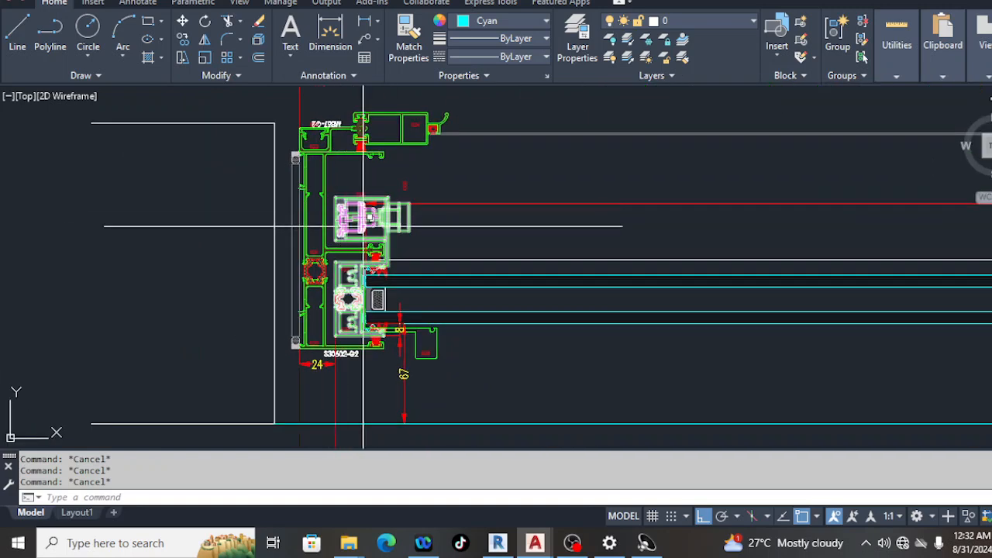
{"action": "middle_click_drag", "start_coordinate": [372, 260], "coordinate": [375, 275]}
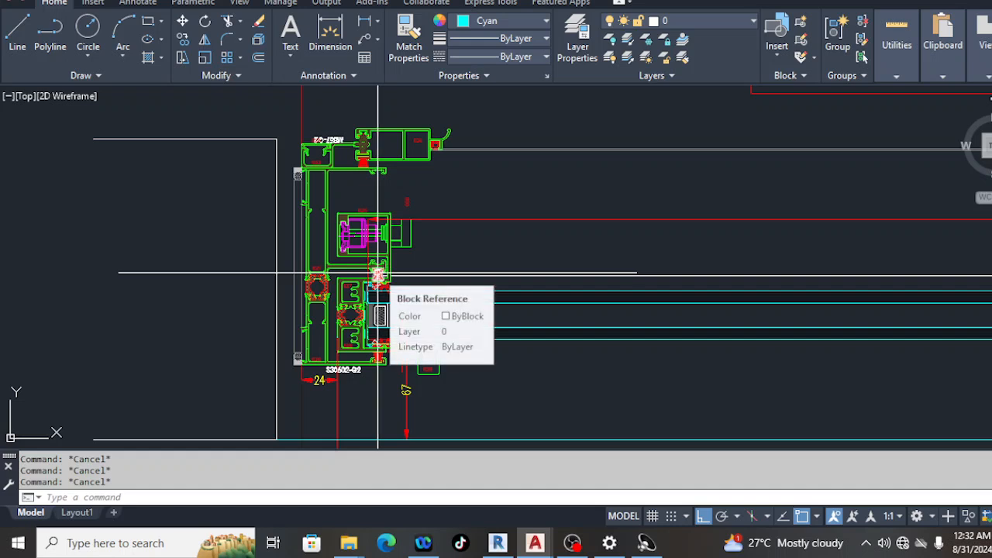
{"action": "scroll", "coordinate": [378, 273], "scroll_direction": "up", "scroll_amount": 3}
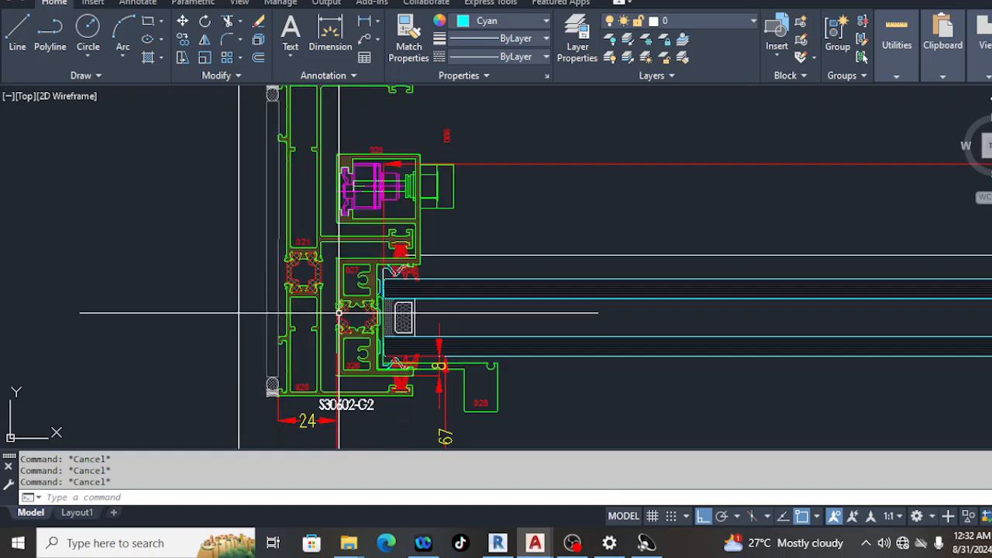
{"action": "scroll", "coordinate": [434, 293], "scroll_direction": "up", "scroll_amount": 3}
{"action": "scroll", "coordinate": [454, 281], "scroll_direction": "down", "scroll_amount": 3}
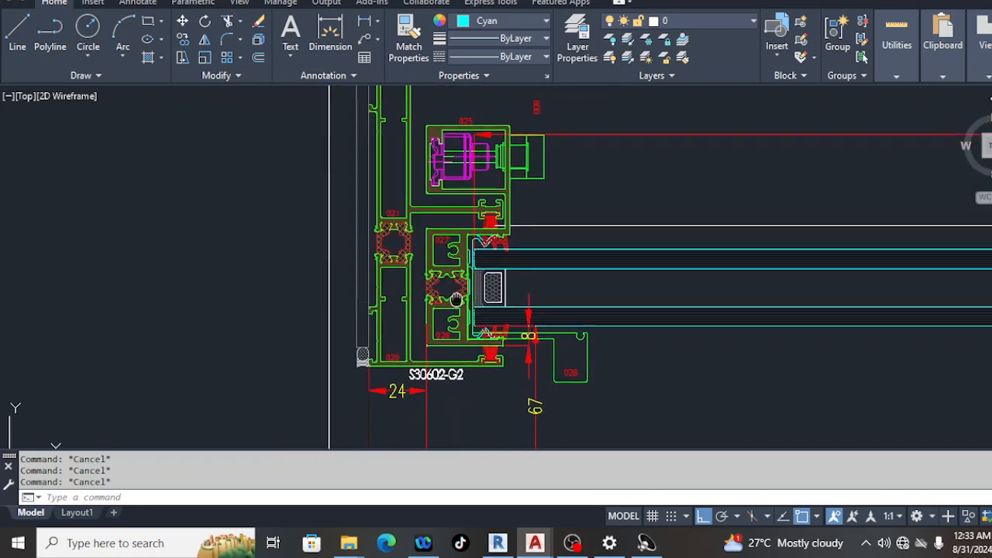
- Inspect profiles 022 and 024 at the interior end of the sliding panel's side jamb
{"action": "middle_click_drag", "start_coordinate": [449, 317], "coordinate": [449, 431]}
{"action": "middle_click_drag", "start_coordinate": [422, 184], "coordinate": [416, 222]}
{"action": "scroll", "coordinate": [420, 226], "scroll_direction": "up", "scroll_amount": 3}
{"action": "scroll", "coordinate": [418, 201], "scroll_direction": "down", "scroll_amount": 3}
{"action": "scroll", "coordinate": [416, 222], "scroll_direction": "up", "scroll_amount": 2}
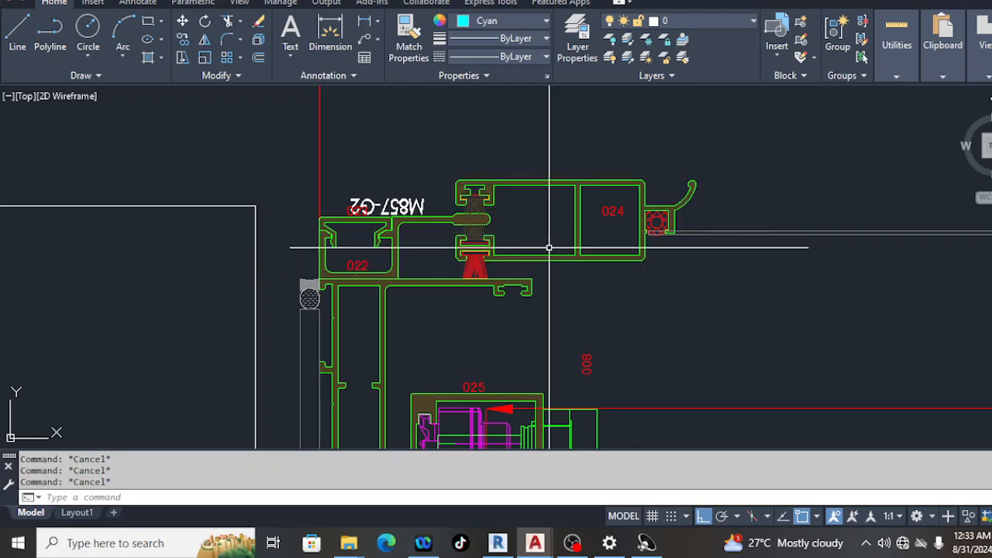
{"action": "middle_click_drag", "start_coordinate": [679, 234], "coordinate": [599, 242]}
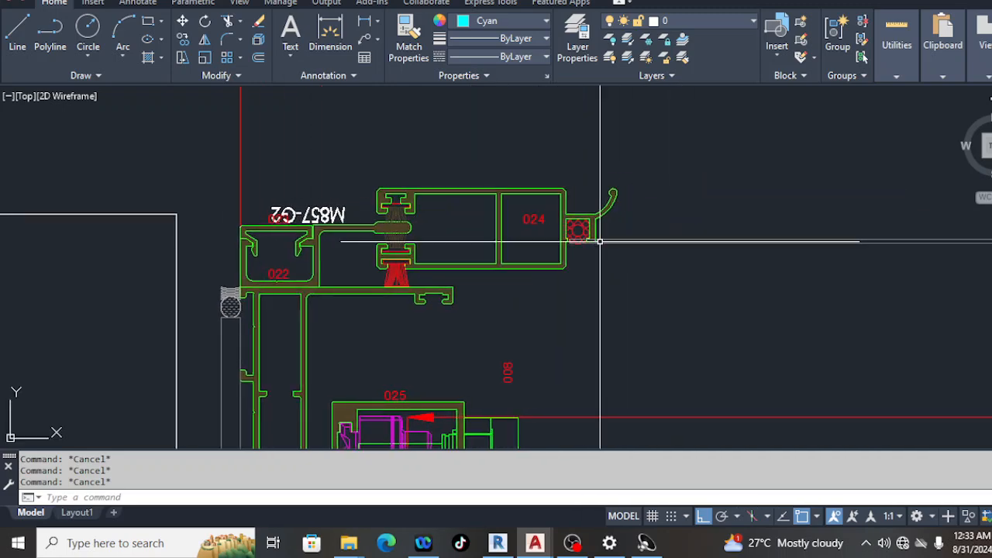
{"action": "scroll", "coordinate": [343, 195], "scroll_direction": "down", "scroll_amount": 3}
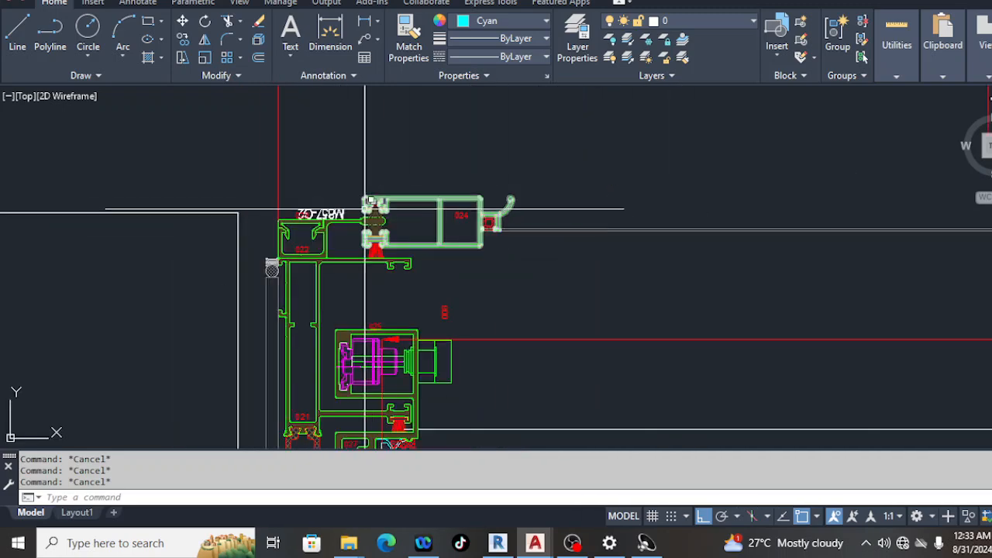
- Select the outer frame profile block at the sliding side jamb to see its extent, and clear the selection
{"action": "left_click", "coordinate": [353, 203]}
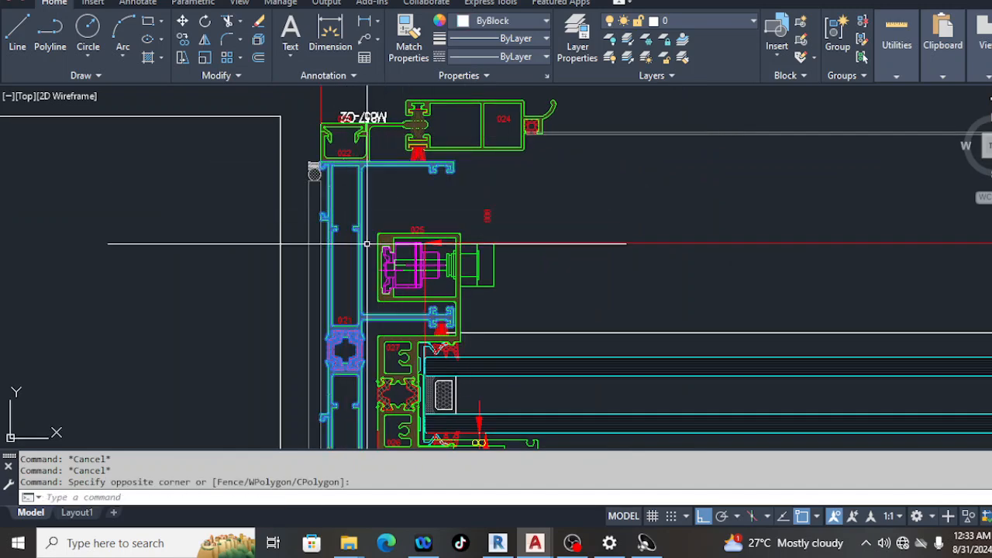
{"action": "scroll", "coordinate": [380, 180], "scroll_direction": "down", "scroll_amount": 5}
{"action": "scroll", "coordinate": [380, 178], "scroll_direction": "up", "scroll_amount": 2}
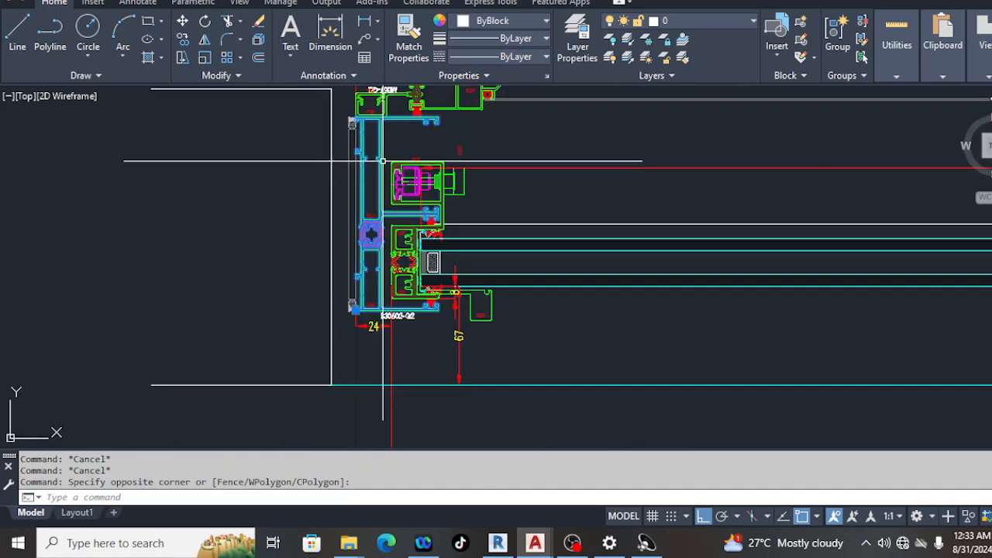
{"action": "key", "text": "Escape"}
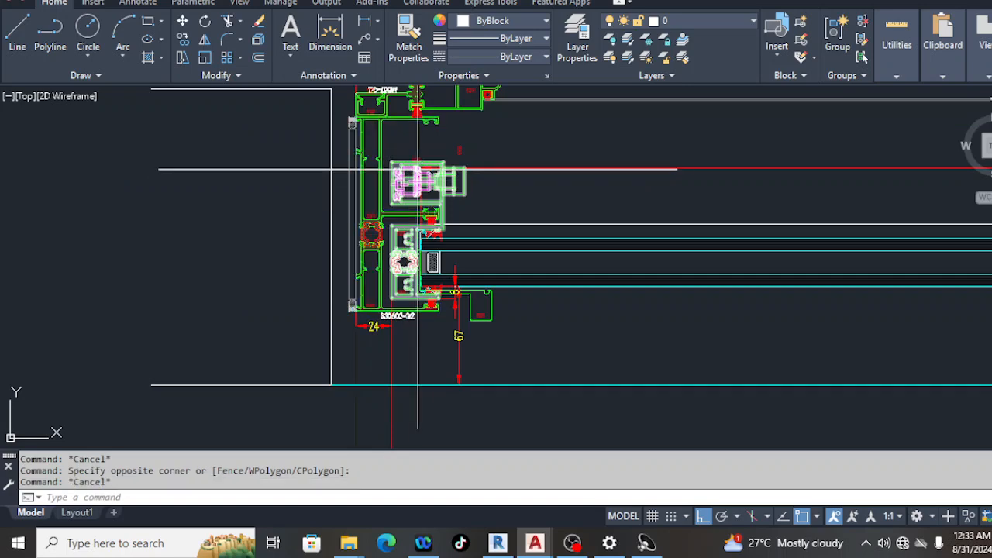
- Examine the interlock profiles where the sliding and fixed panels meet, and review the whole plan
{"action": "scroll", "coordinate": [412, 223], "scroll_direction": "down", "scroll_amount": 5}
{"action": "middle_click_drag", "start_coordinate": [533, 233], "coordinate": [466, 267]}
{"action": "middle_click_drag", "start_coordinate": [612, 203], "coordinate": [440, 220]}
{"action": "middle_click_drag", "start_coordinate": [817, 255], "coordinate": [388, 255]}
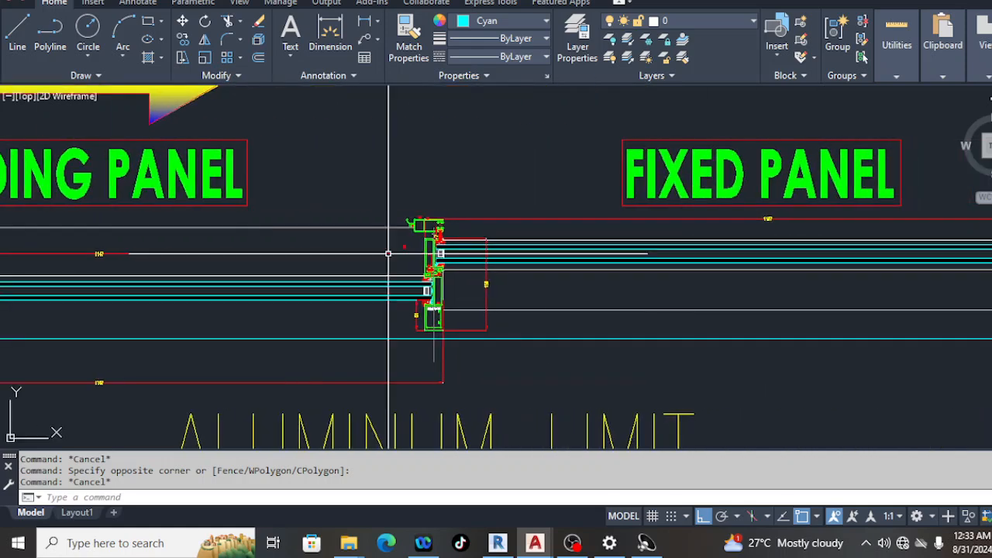
{"action": "scroll", "coordinate": [724, 233], "scroll_direction": "down", "scroll_amount": 4}
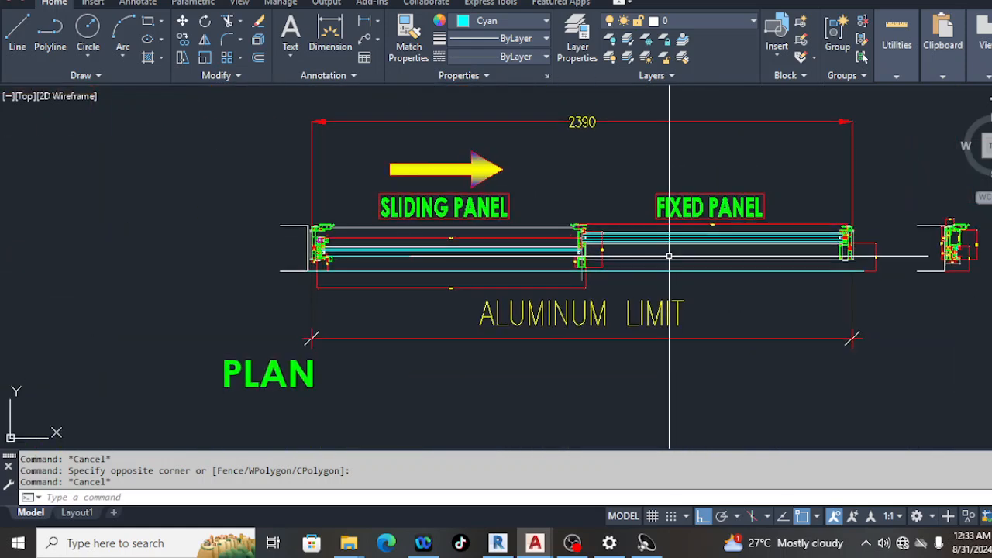
{"action": "scroll", "coordinate": [685, 248], "scroll_direction": "up", "scroll_amount": 2}
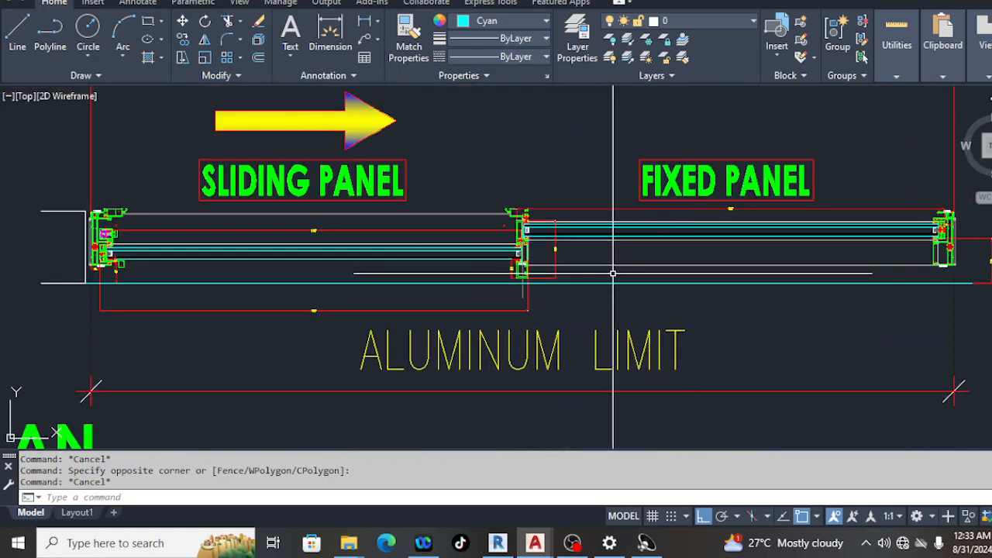
- Switch to Revit and view the modelled door in Section 3 between the INTERIOR and EXTERIOR notes
{"action": "left_click", "coordinate": [500, 544]}
{"action": "scroll", "coordinate": [504, 328], "scroll_direction": "down", "scroll_amount": 3}
{"action": "middle_click_drag", "start_coordinate": [552, 256], "coordinate": [553, 299]}
{"action": "scroll", "coordinate": [472, 256], "scroll_direction": "down", "scroll_amount": 3}
{"action": "scroll", "coordinate": [548, 230], "scroll_direction": "down", "scroll_amount": 1}
{"action": "middle_click_drag", "start_coordinate": [545, 260], "coordinate": [582, 264]}
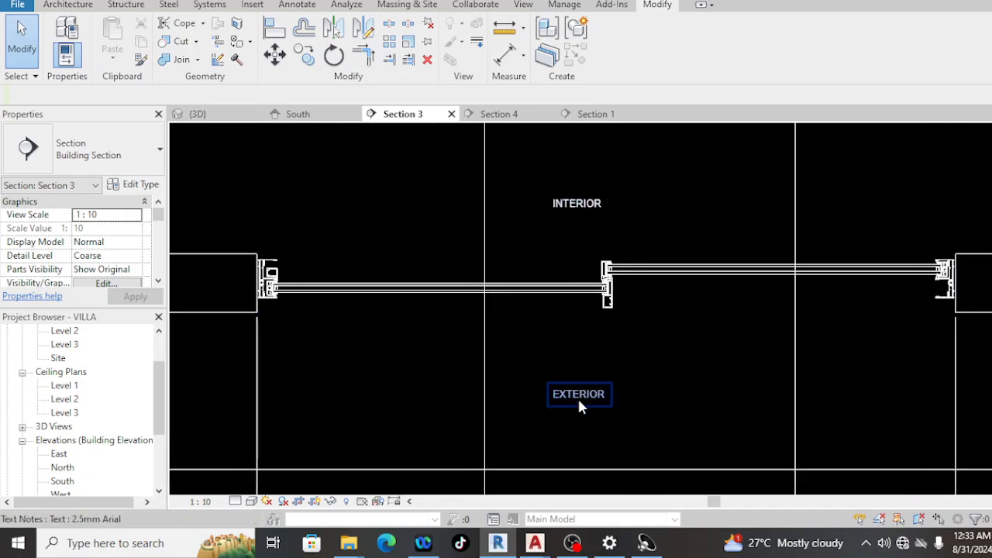
- Inspect the modelled frame and sash profiles at the sliding panel's wall jamb in Section 3
{"action": "middle_click_drag", "start_coordinate": [577, 400], "coordinate": [612, 364]}
{"action": "scroll", "coordinate": [322, 242], "scroll_direction": "up", "scroll_amount": 5}
{"action": "middle_click_drag", "start_coordinate": [320, 242], "coordinate": [431, 282]}
{"action": "scroll", "coordinate": [425, 261], "scroll_direction": "up", "scroll_amount": 2}
{"action": "middle_click_drag", "start_coordinate": [493, 260], "coordinate": [457, 260]}
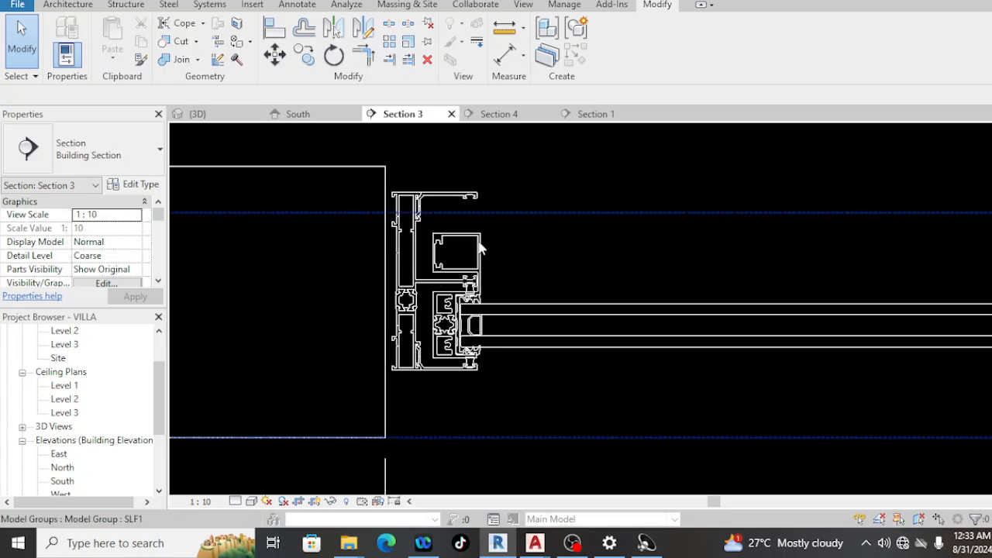
{"action": "scroll", "coordinate": [479, 252], "scroll_direction": "down", "scroll_amount": 5}
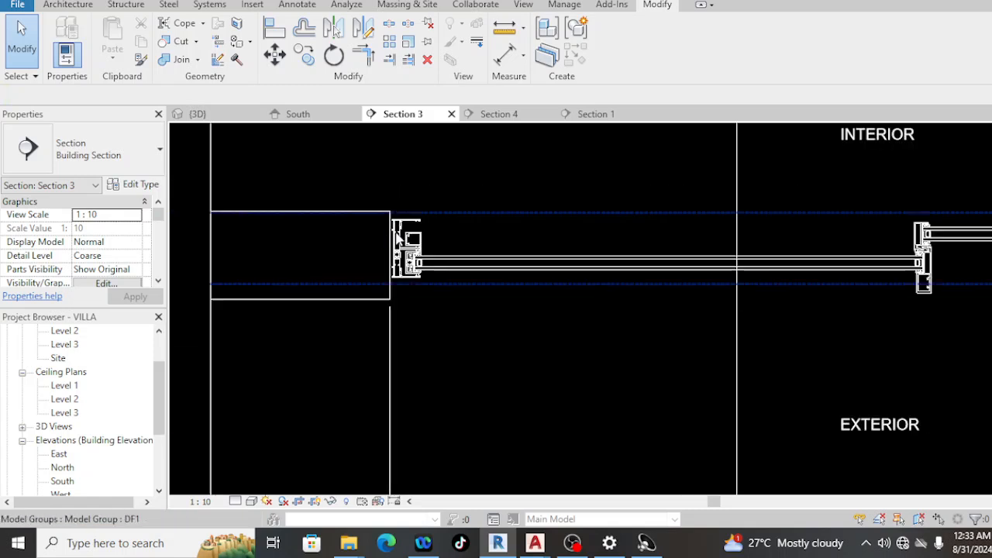
{"action": "middle_click_drag", "start_coordinate": [628, 268], "coordinate": [480, 298]}
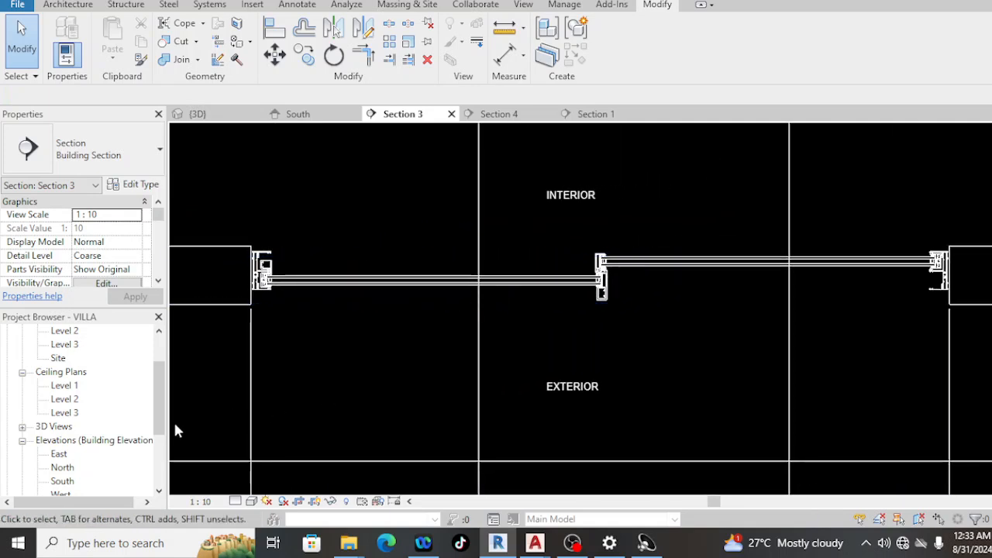
- Open the South elevation and bring the whole door with its section marks into view
{"action": "double_click", "coordinate": [62, 481]}
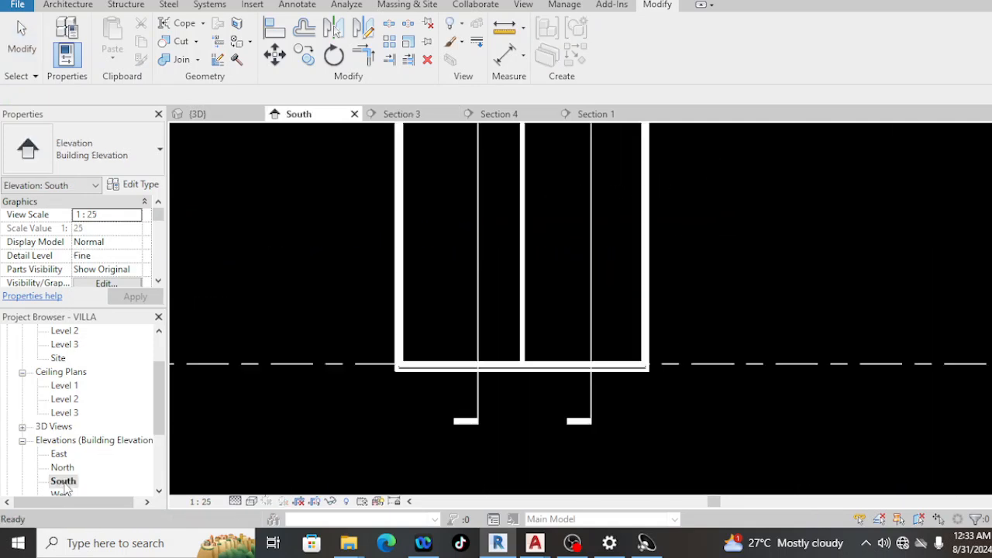
{"action": "middle_click_drag", "start_coordinate": [589, 240], "coordinate": [544, 294]}
{"action": "scroll", "coordinate": [581, 326], "scroll_direction": "down", "scroll_amount": 1}
{"action": "scroll", "coordinate": [558, 299], "scroll_direction": "down", "scroll_amount": 1}
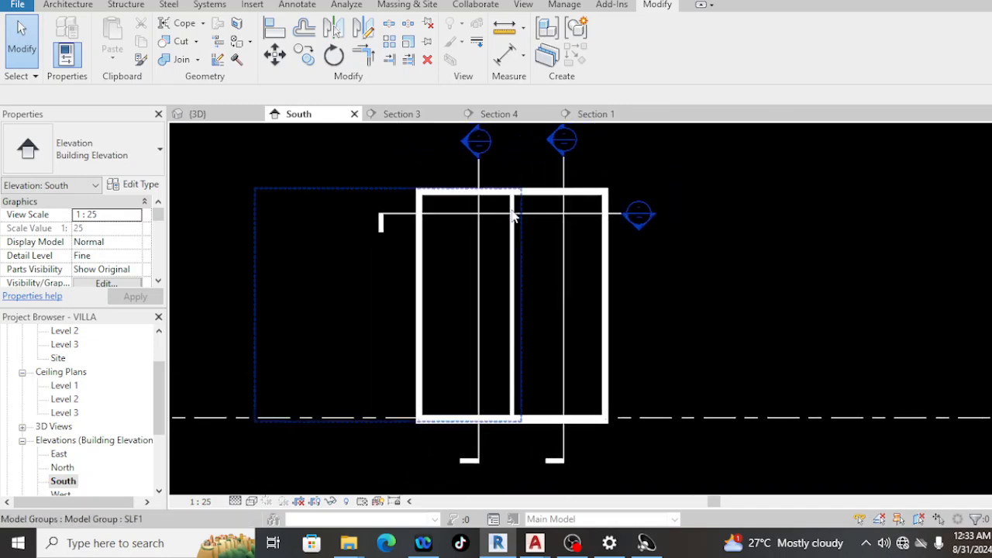
- Identify the section lines across the door by selecting a vertical one and the horizontal Section 3 line, and clear the selection
{"action": "left_click", "coordinate": [481, 179]}
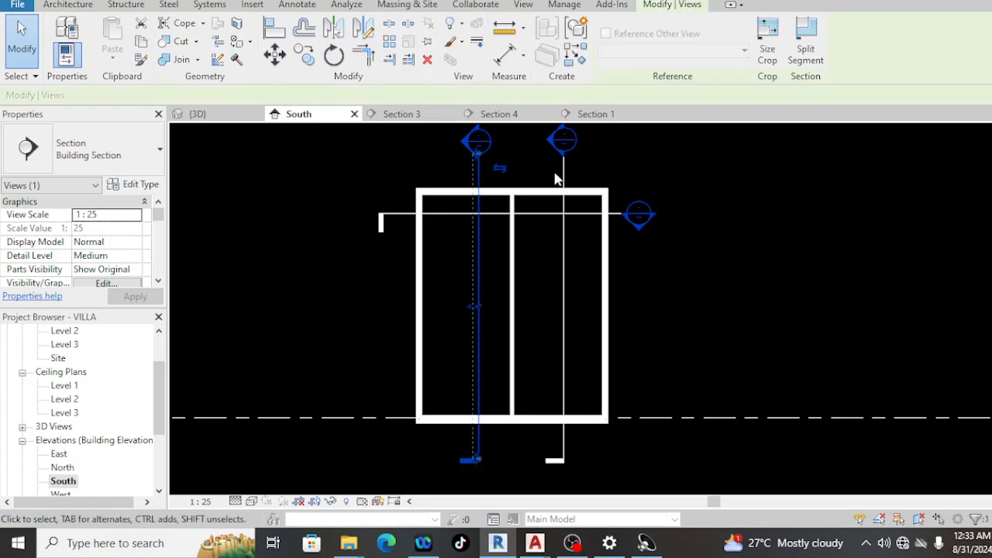
{"action": "left_click", "coordinate": [547, 232]}
{"action": "left_click", "coordinate": [532, 213]}
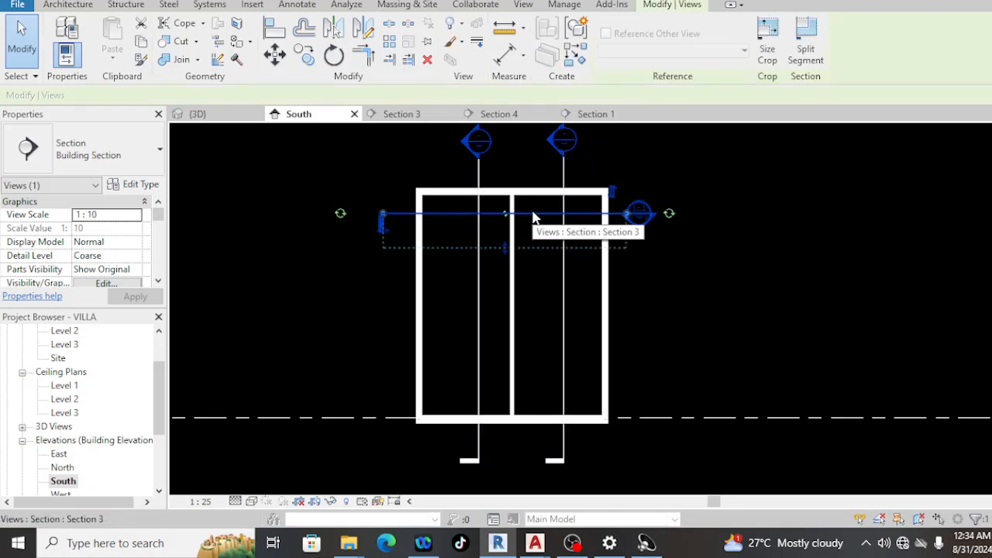
{"action": "key", "text": "Escape"}
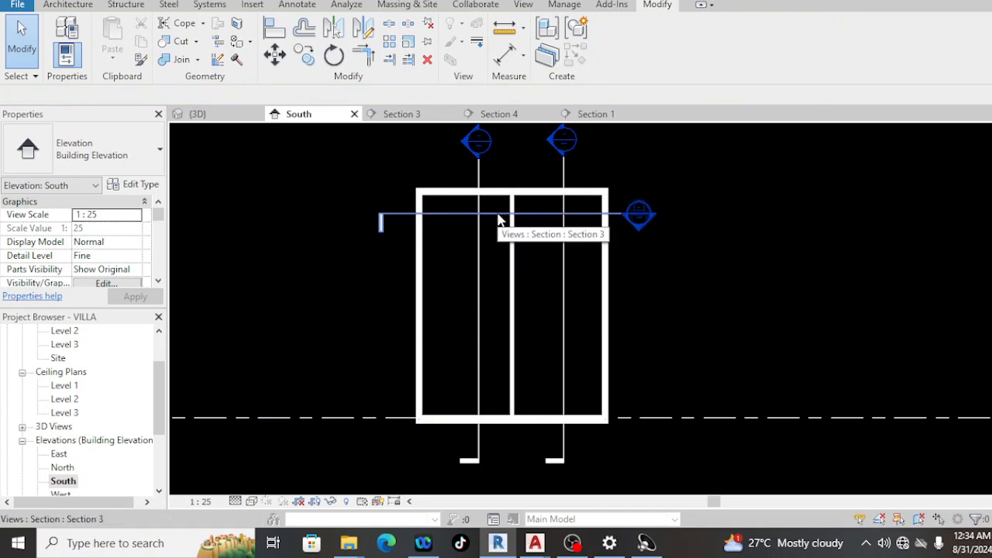
- Go to the Section 3 view from its horizontal section line on the door elevation
{"action": "left_click", "coordinate": [498, 214]}
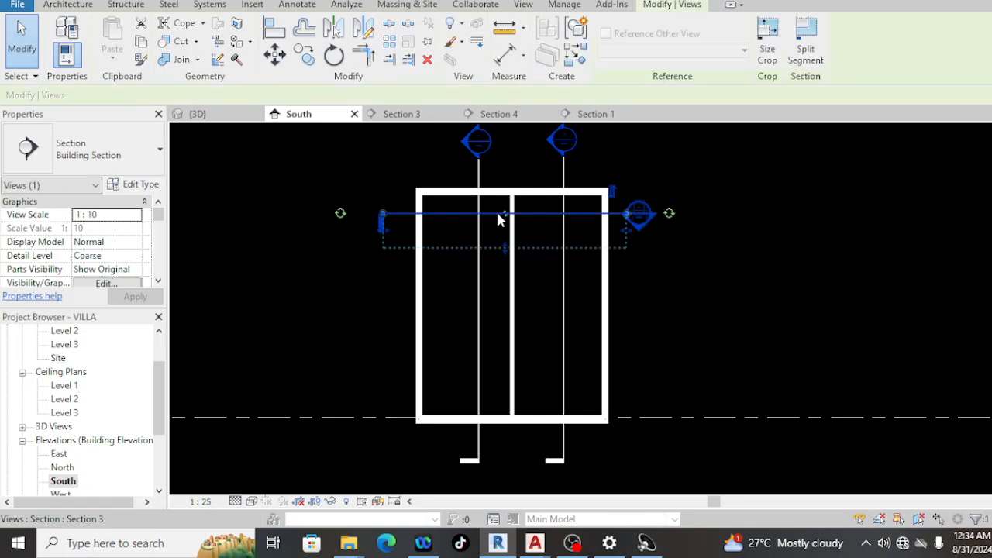
{"action": "right_click", "coordinate": [496, 212]}
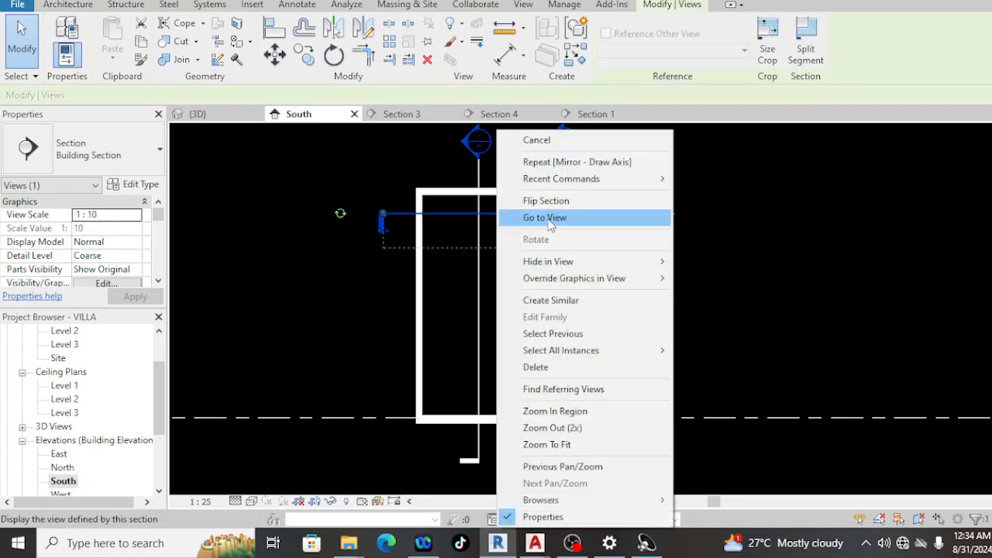
{"action": "left_click", "coordinate": [546, 218]}
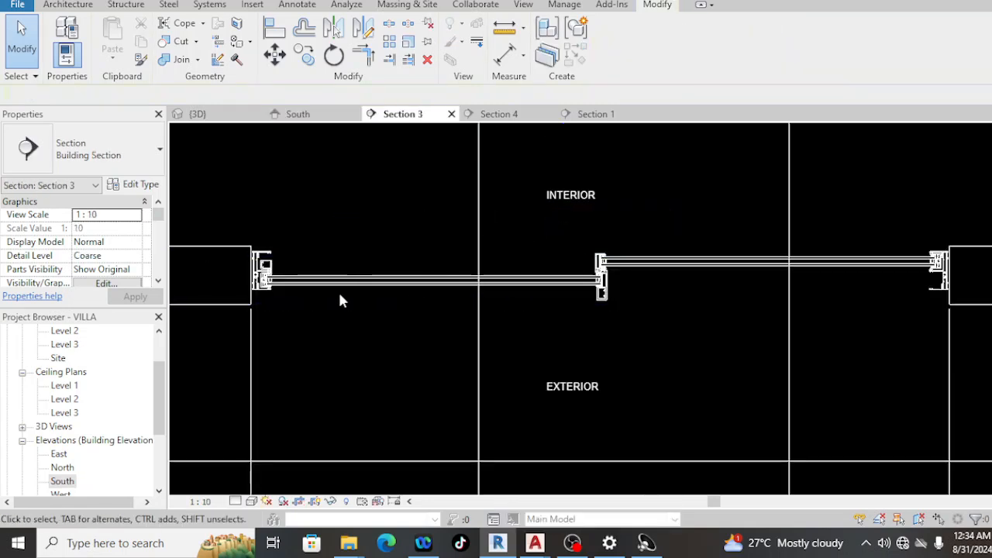
- Identify the sliding panel group and the door frame group at the wall jamb by selecting each, and clear the selection
{"action": "left_click", "coordinate": [345, 266]}
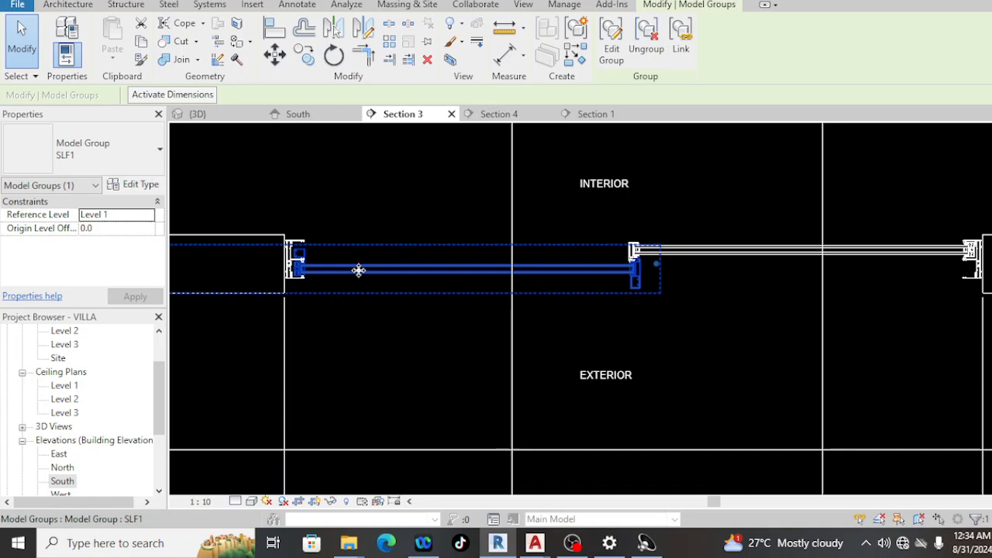
{"action": "scroll", "coordinate": [358, 270], "scroll_direction": "up", "scroll_amount": 2}
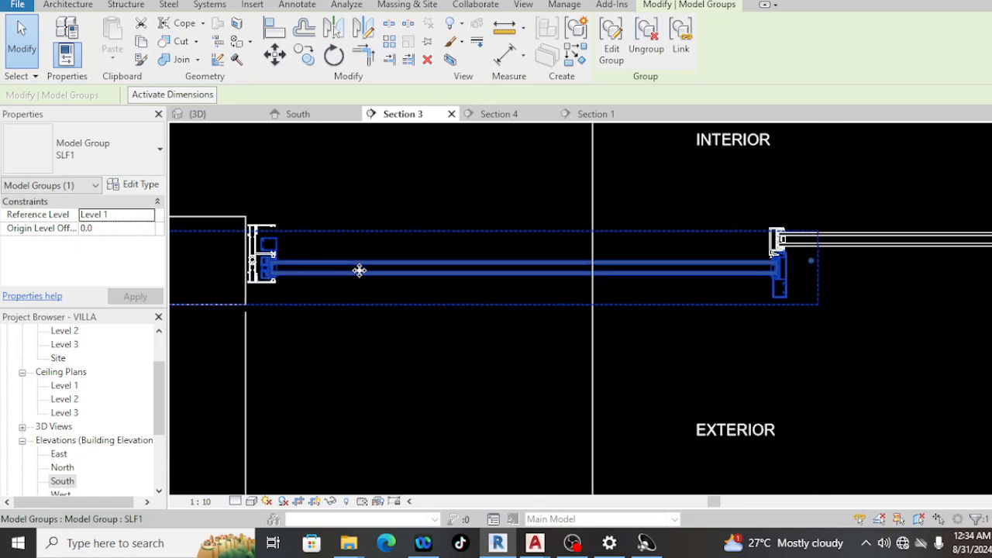
{"action": "scroll", "coordinate": [255, 263], "scroll_direction": "up", "scroll_amount": 1}
{"action": "scroll", "coordinate": [308, 255], "scroll_direction": "up", "scroll_amount": 3}
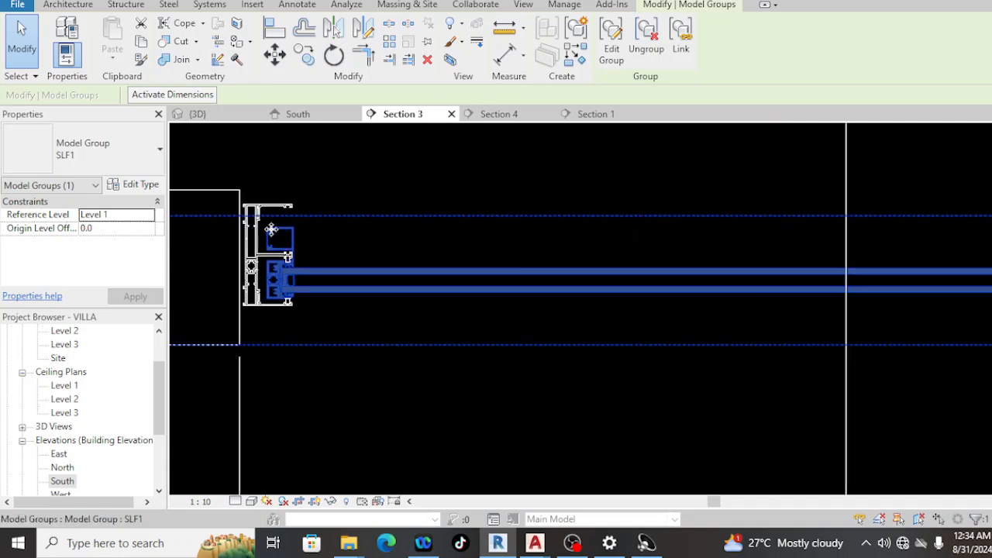
{"action": "scroll", "coordinate": [302, 307], "scroll_direction": "up", "scroll_amount": 3}
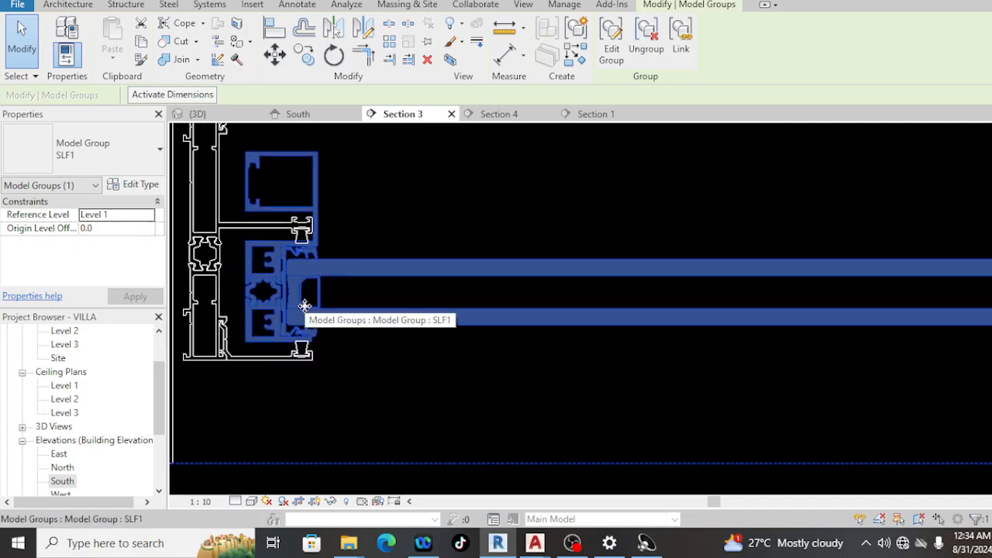
{"action": "middle_click_drag", "start_coordinate": [306, 296], "coordinate": [517, 389]}
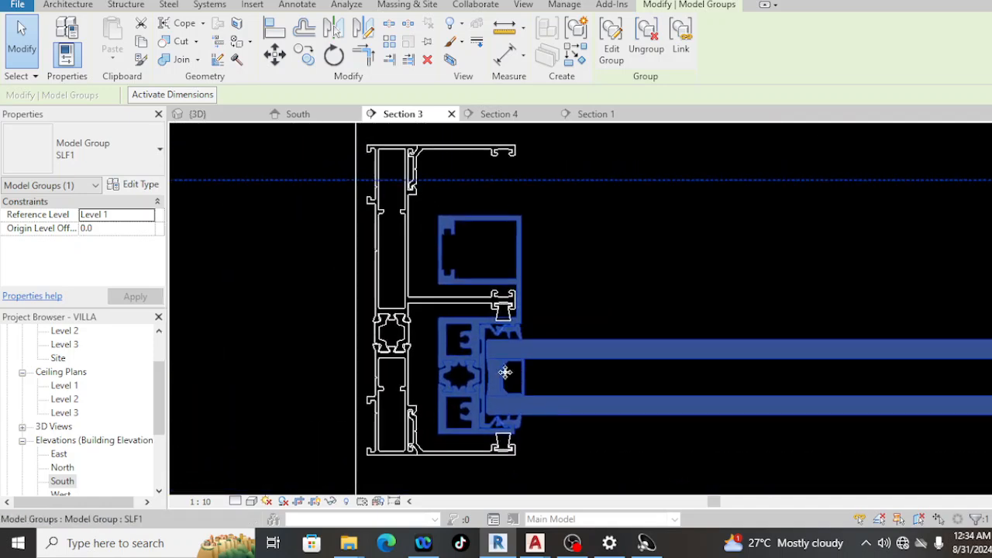
{"action": "left_click", "coordinate": [423, 153]}
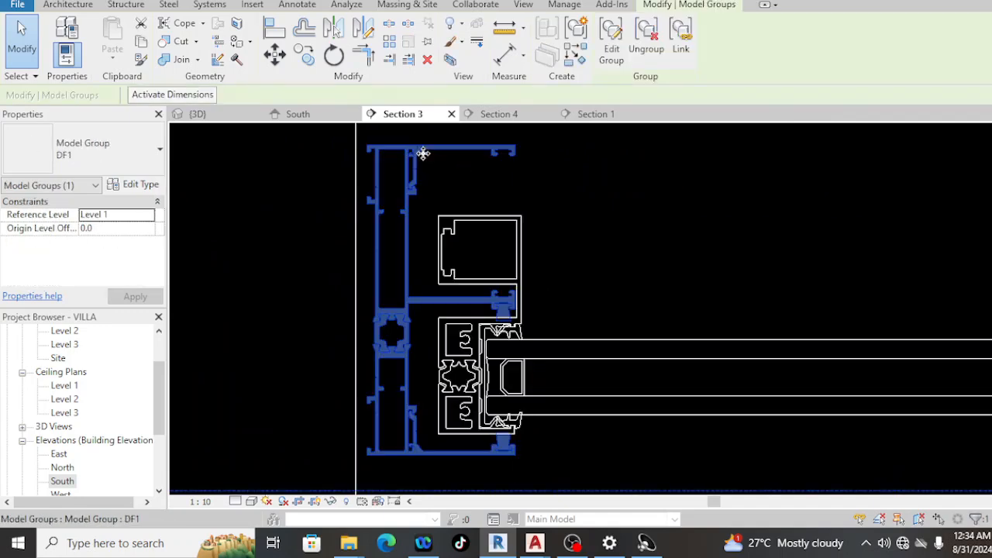
{"action": "key", "text": "Escape"}
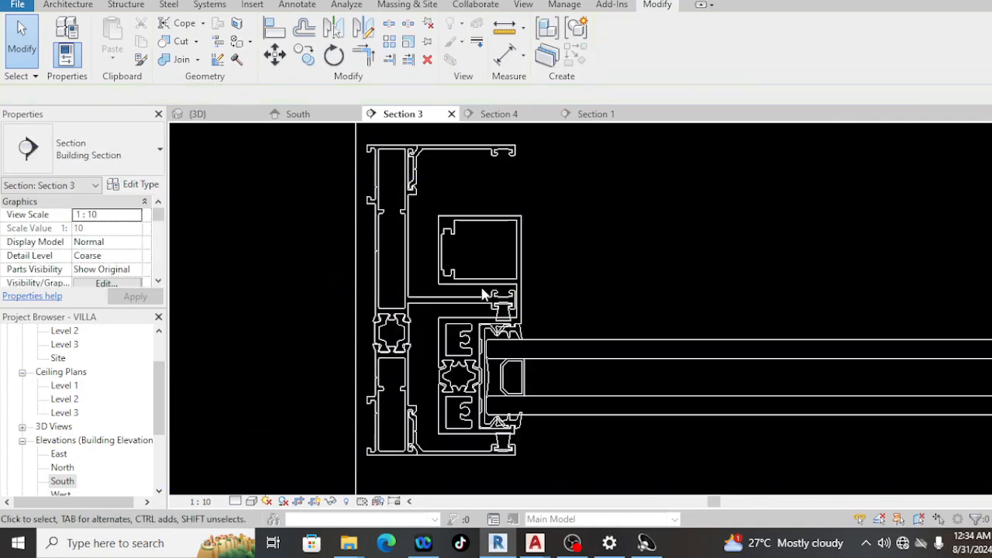
- Select the sliding panel group at the wall jamb, examine its sash and glazing profile closely, and deselect it
{"action": "left_click", "coordinate": [484, 291]}
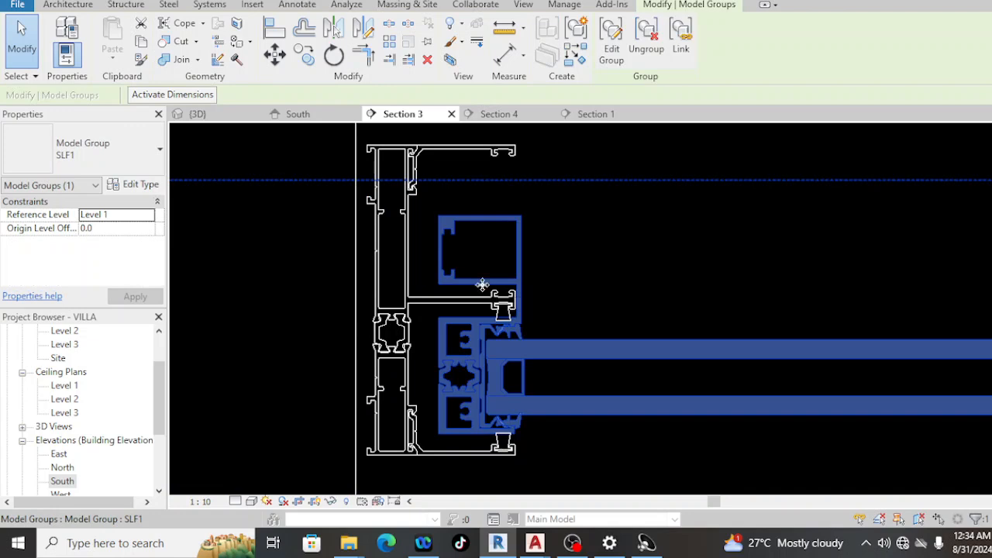
{"action": "scroll", "coordinate": [431, 245], "scroll_direction": "up", "scroll_amount": 2}
{"action": "middle_click_drag", "start_coordinate": [484, 329], "coordinate": [469, 283]}
{"action": "scroll", "coordinate": [472, 266], "scroll_direction": "up", "scroll_amount": 3}
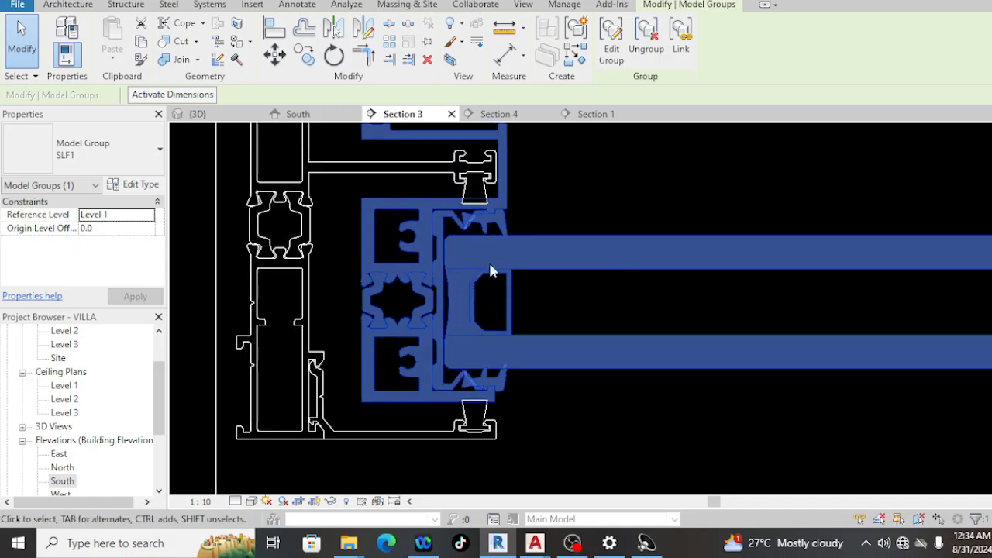
{"action": "left_click", "coordinate": [563, 198]}
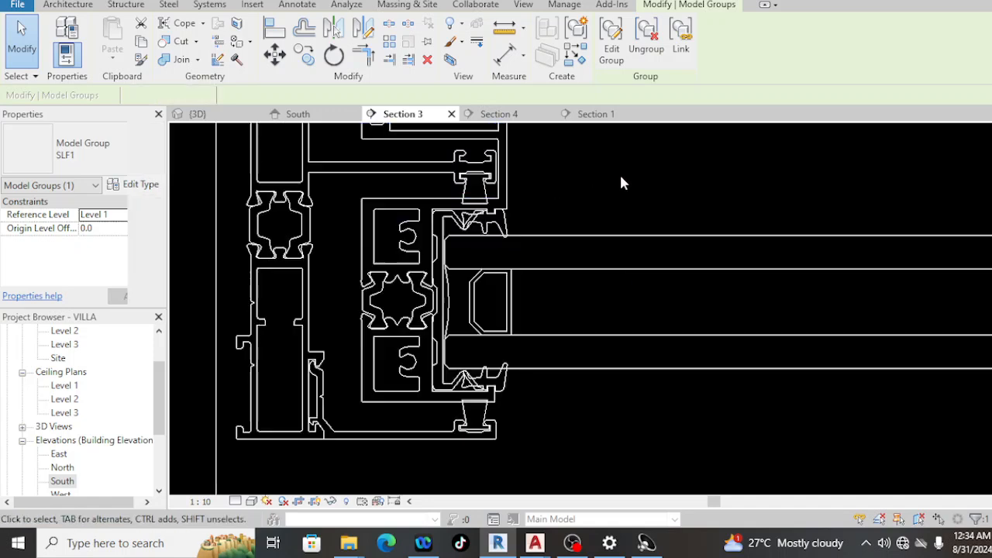
- Start an Aligned Dimension in Section 3 and save the project
{"action": "left_click", "coordinate": [505, 56]}
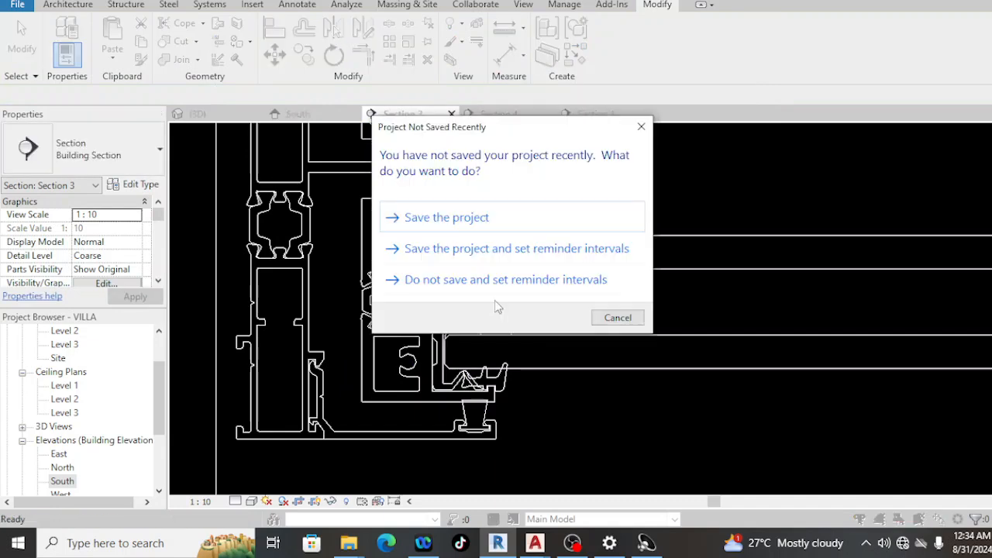
{"action": "left_click", "coordinate": [472, 217]}
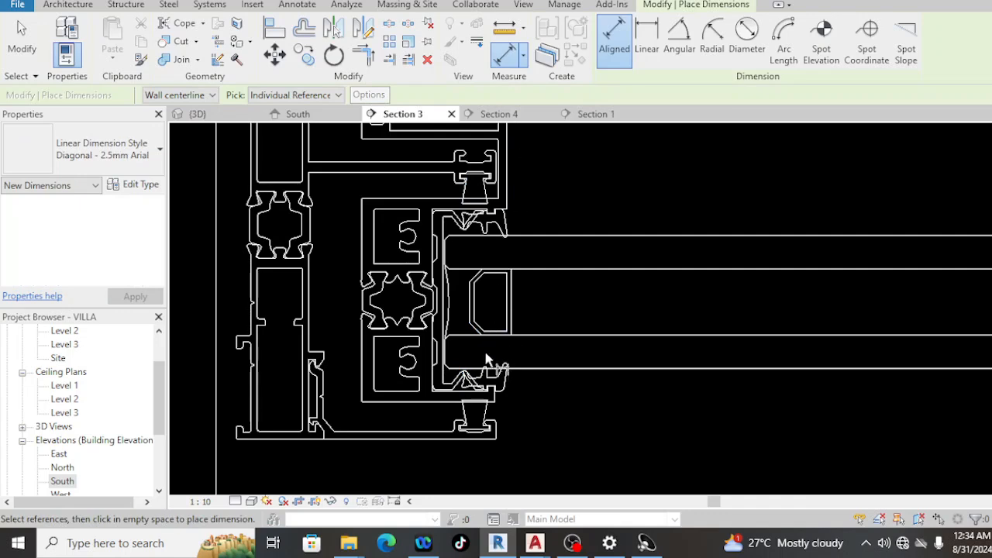
{"action": "scroll", "coordinate": [491, 363], "scroll_direction": "up", "scroll_amount": 2}
{"action": "left_click", "coordinate": [453, 379]}
{"action": "scroll", "coordinate": [461, 333], "scroll_direction": "up", "scroll_amount": 2}
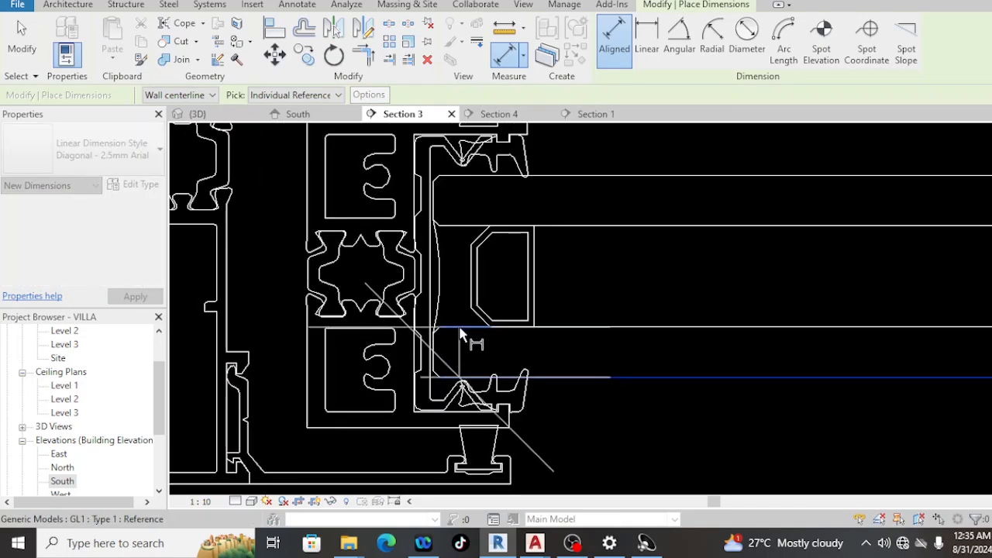
{"action": "scroll", "coordinate": [460, 333], "scroll_direction": "down", "scroll_amount": 2}
{"action": "scroll", "coordinate": [460, 334], "scroll_direction": "down", "scroll_amount": 1}
{"action": "key", "text": "Escape"}
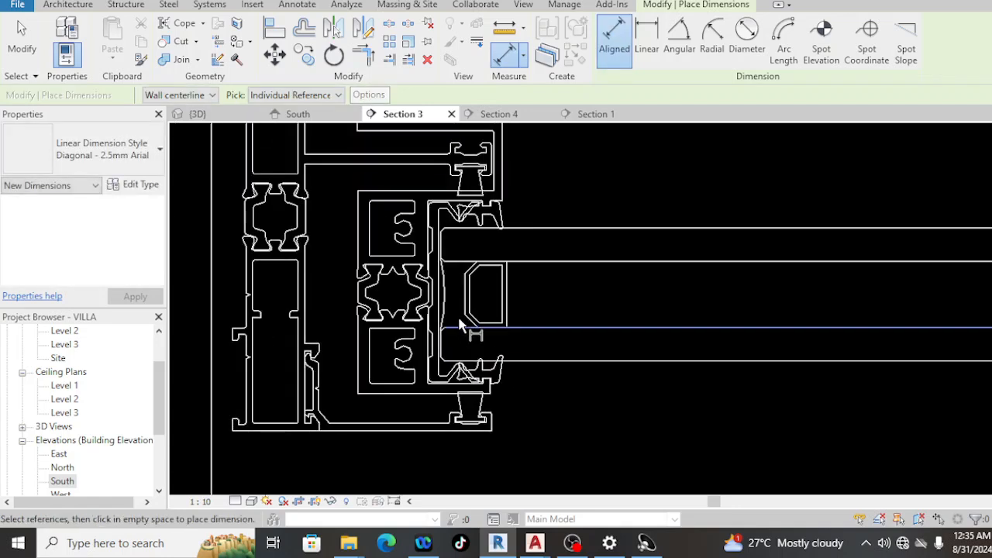
- Measure the overall thickness of the sliding panel's double glazing with an aligned dimension, without placing it
{"action": "left_click", "coordinate": [451, 227]}
{"action": "scroll", "coordinate": [453, 350], "scroll_direction": "up", "scroll_amount": 2}
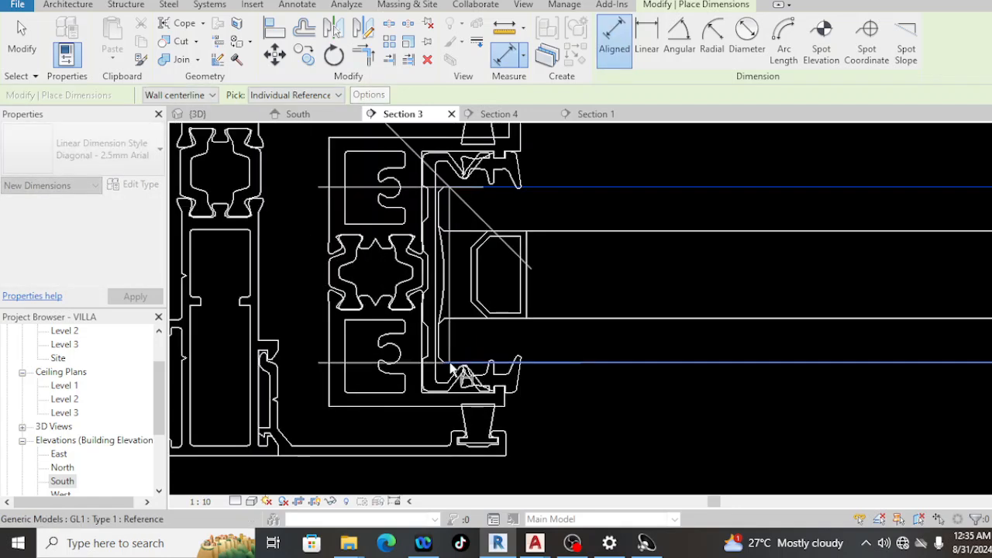
{"action": "left_click", "coordinate": [449, 363]}
{"action": "scroll", "coordinate": [409, 357], "scroll_direction": "down", "scroll_amount": 3}
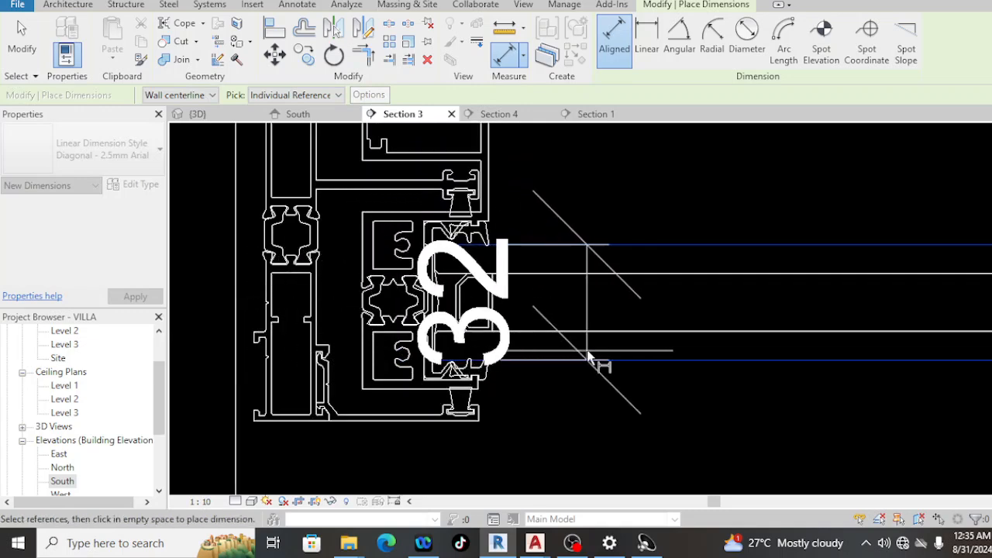
{"action": "scroll", "coordinate": [678, 363], "scroll_direction": "down", "scroll_amount": 1}
{"action": "scroll", "coordinate": [680, 369], "scroll_direction": "down", "scroll_amount": 1}
{"action": "middle_click_drag", "start_coordinate": [692, 410], "coordinate": [440, 389]}
{"action": "key", "text": "Escape"}
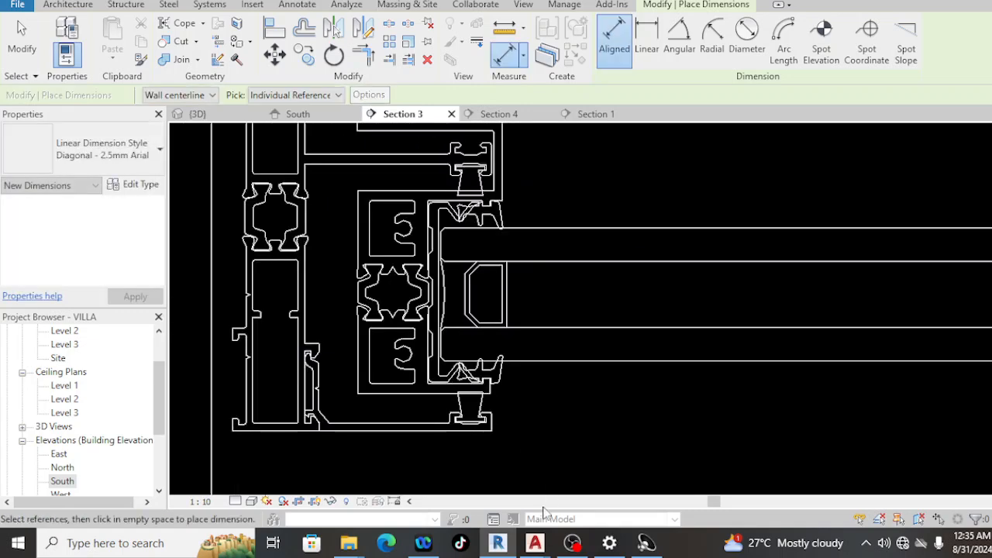
- Switch to the AutoCAD system drawings file and bring the sliding panel's glazing detail at the wall jamb into close view
{"action": "mouse_move", "coordinate": [540, 548]}
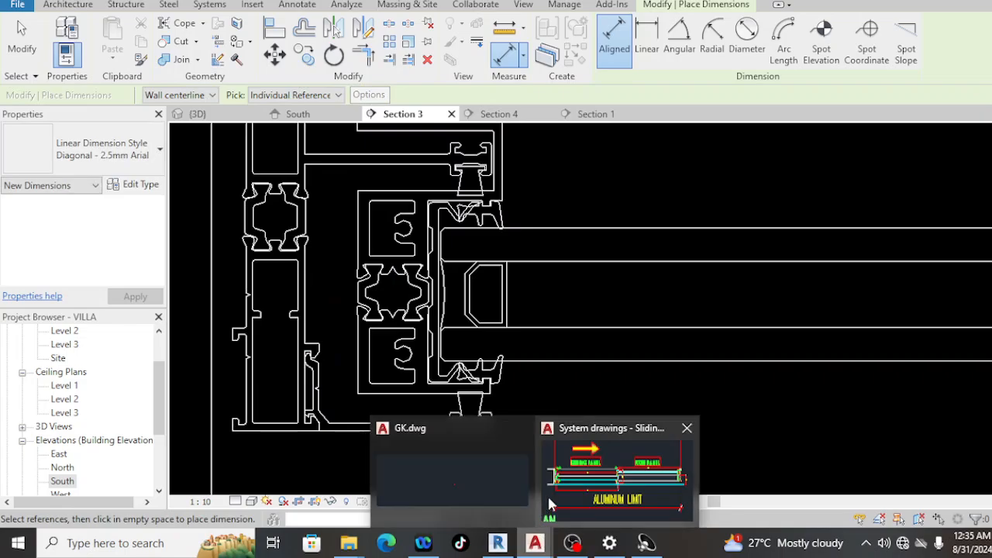
{"action": "left_click", "coordinate": [549, 508]}
{"action": "middle_click_drag", "start_coordinate": [343, 303], "coordinate": [568, 318]}
{"action": "scroll", "coordinate": [333, 263], "scroll_direction": "up", "scroll_amount": 10}
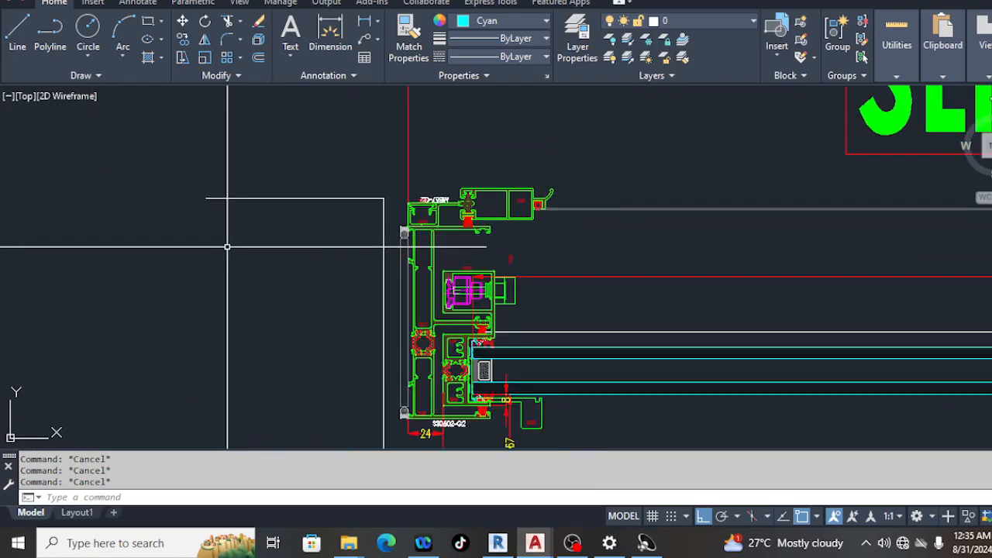
{"action": "scroll", "coordinate": [492, 262], "scroll_direction": "up", "scroll_amount": 2}
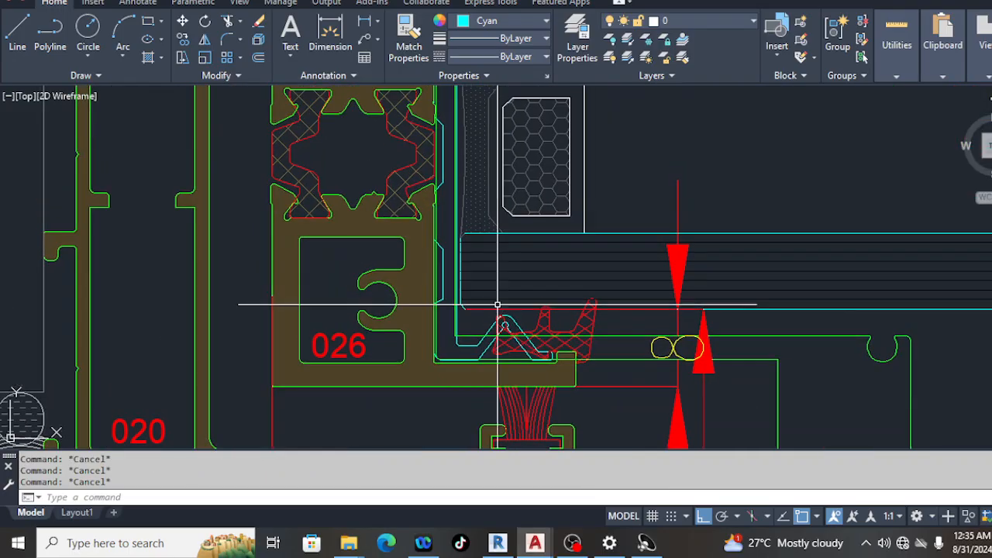
{"action": "type", "text": "li"}
{"action": "key", "text": "Return"}
{"action": "scroll", "coordinate": [500, 309], "scroll_direction": "up", "scroll_amount": 3}
{"action": "left_click", "coordinate": [426, 310]}
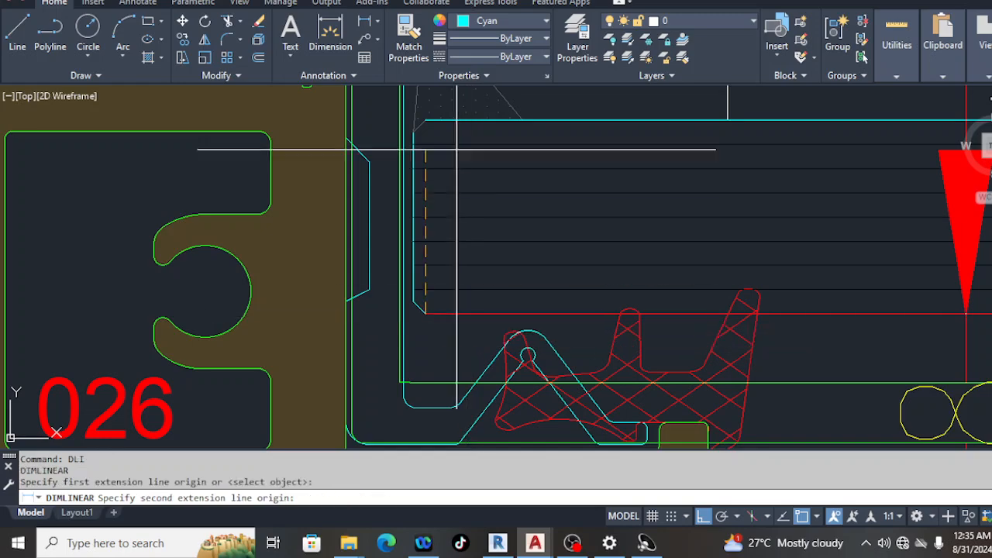
{"action": "left_click", "coordinate": [425, 120]}
{"action": "scroll", "coordinate": [455, 186], "scroll_direction": "down", "scroll_amount": 5}
{"action": "scroll", "coordinate": [512, 193], "scroll_direction": "down", "scroll_amount": 4}
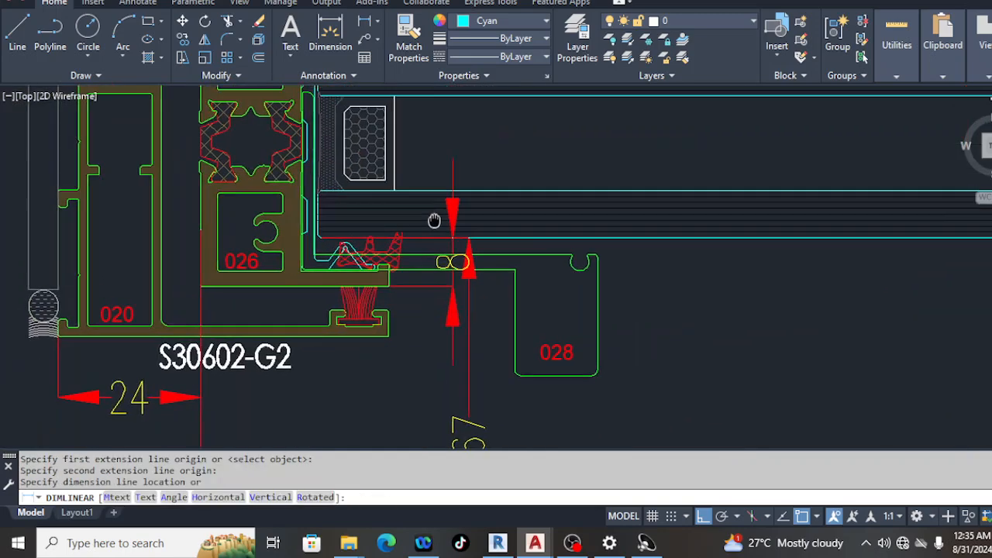
{"action": "key", "text": "Escape"}
- Place a linear dimension across the overall thickness of the sliding panel's double glazing in the plan detail
{"action": "scroll", "coordinate": [577, 256], "scroll_direction": "up", "scroll_amount": 10}
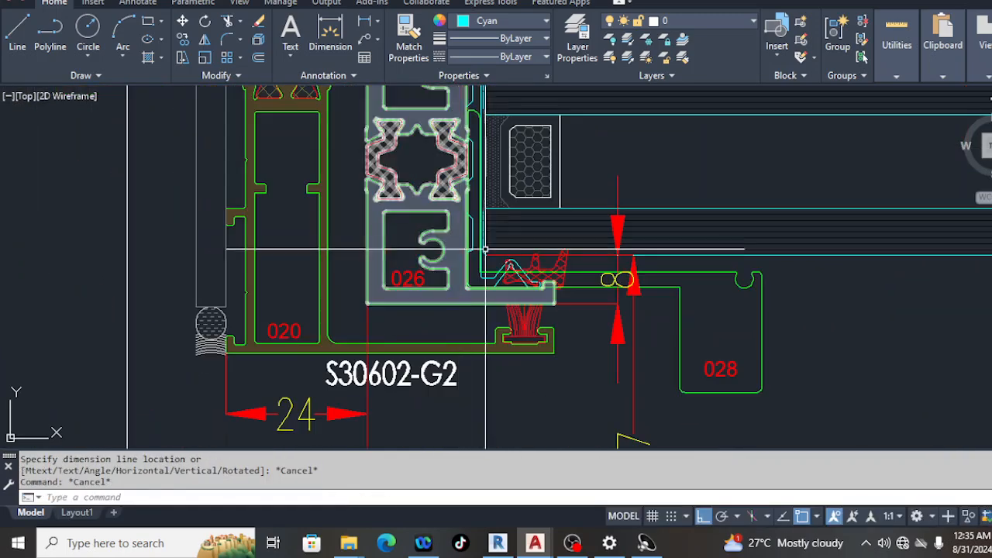
{"action": "key", "text": "space"}
{"action": "left_click", "coordinate": [469, 273]}
{"action": "scroll", "coordinate": [453, 330], "scroll_direction": "down", "scroll_amount": 5}
{"action": "scroll", "coordinate": [434, 152], "scroll_direction": "up", "scroll_amount": 3}
{"action": "left_click", "coordinate": [427, 155]}
{"action": "scroll", "coordinate": [427, 155], "scroll_direction": "down", "scroll_amount": 2}
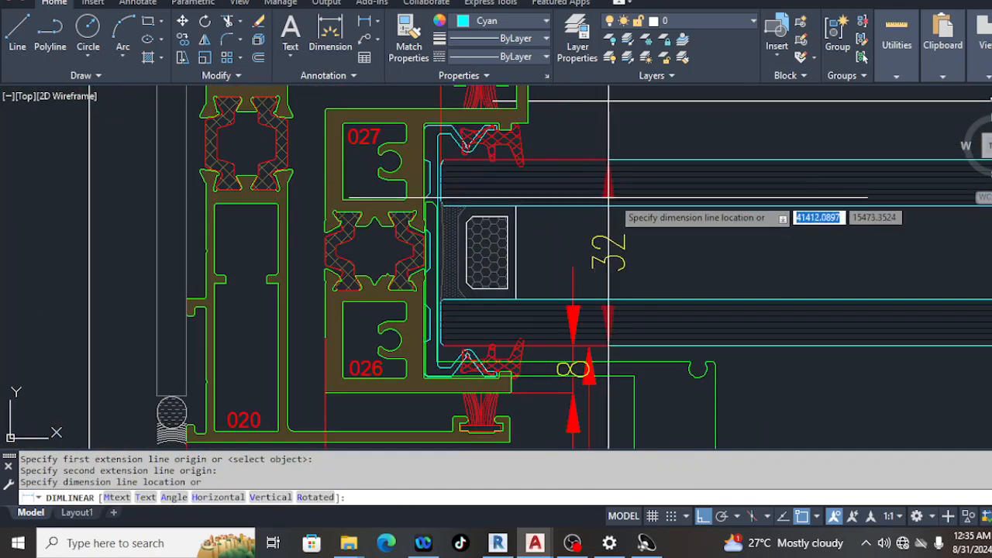
{"action": "left_click", "coordinate": [682, 248]}
{"action": "key", "text": "Escape"}
{"action": "key", "text": "Escape"}
- Erase the linear dimension placed across the double glazing
{"action": "left_click", "coordinate": [683, 248]}
{"action": "left_click", "coordinate": [645, 248]}
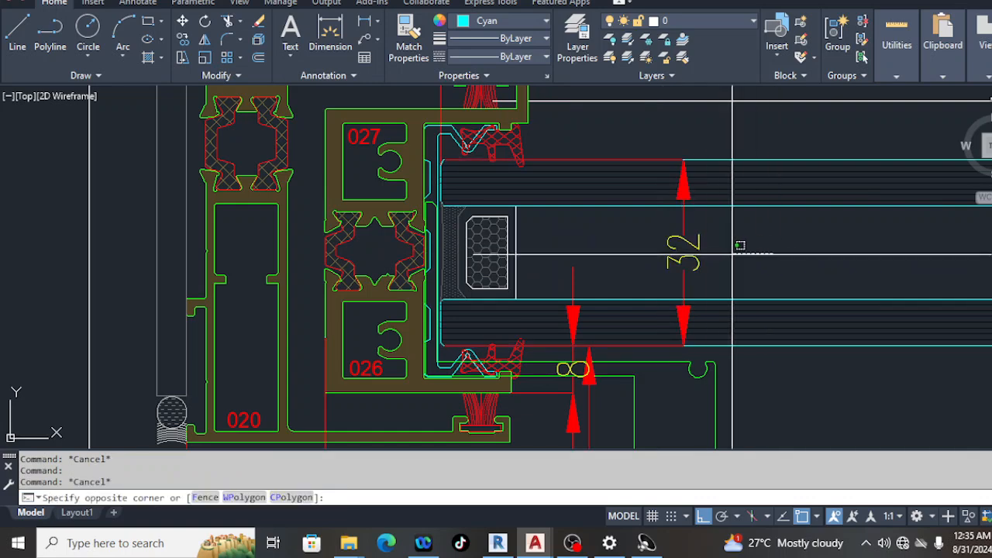
{"action": "type", "text": "e"}
{"action": "key", "text": "space"}
{"action": "key", "text": "Escape"}
{"action": "scroll", "coordinate": [474, 434], "scroll_direction": "down", "scroll_amount": 5}
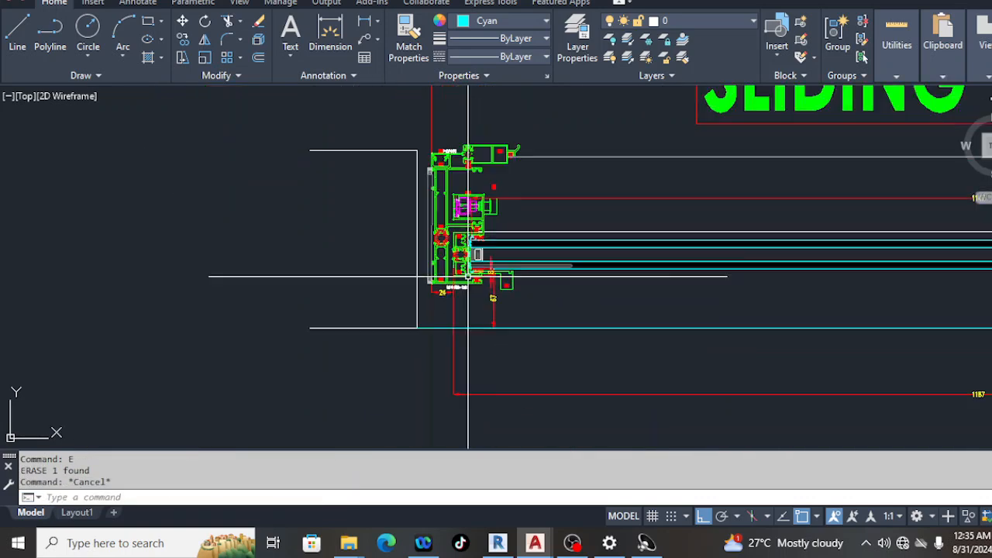
- Return to Section 3 in Revit, leave the dimension command and select the sliding panel group
{"action": "left_click", "coordinate": [497, 543]}
{"action": "middle_click_drag", "start_coordinate": [375, 302], "coordinate": [477, 302]}
{"action": "scroll", "coordinate": [477, 302], "scroll_direction": "down", "scroll_amount": 2}
{"action": "middle_click_drag", "start_coordinate": [576, 320], "coordinate": [464, 320]}
{"action": "key", "text": "Escape"}
{"action": "key", "text": "Escape"}
{"action": "key", "text": "Escape"}
{"action": "left_click", "coordinate": [355, 323]}
{"action": "scroll", "coordinate": [372, 306], "scroll_direction": "down", "scroll_amount": 5}
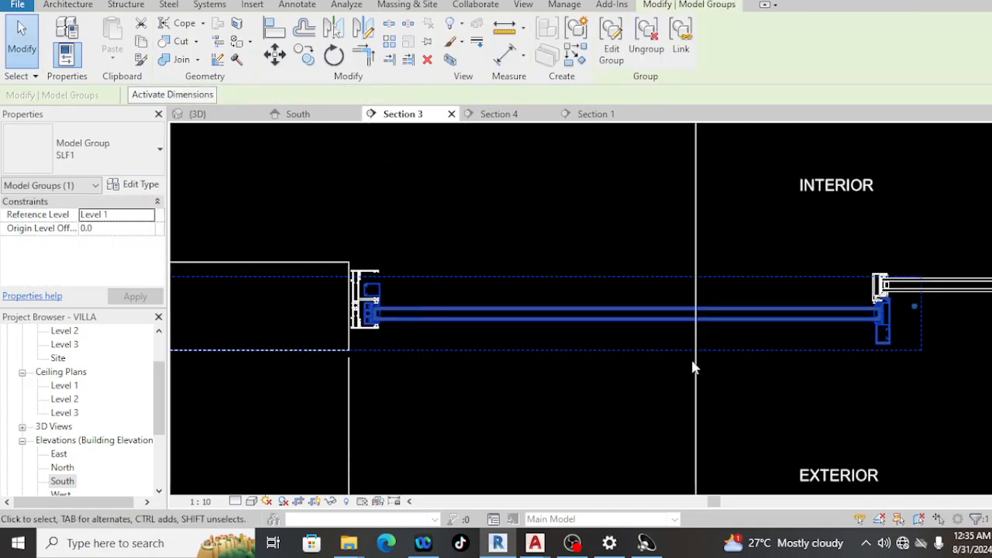
- Nudge the selected sliding panel group SLF1 away from the wall jamb along its track until it overlaps the fixed panel
{"action": "middle_click_drag", "start_coordinate": [690, 363], "coordinate": [674, 372]}
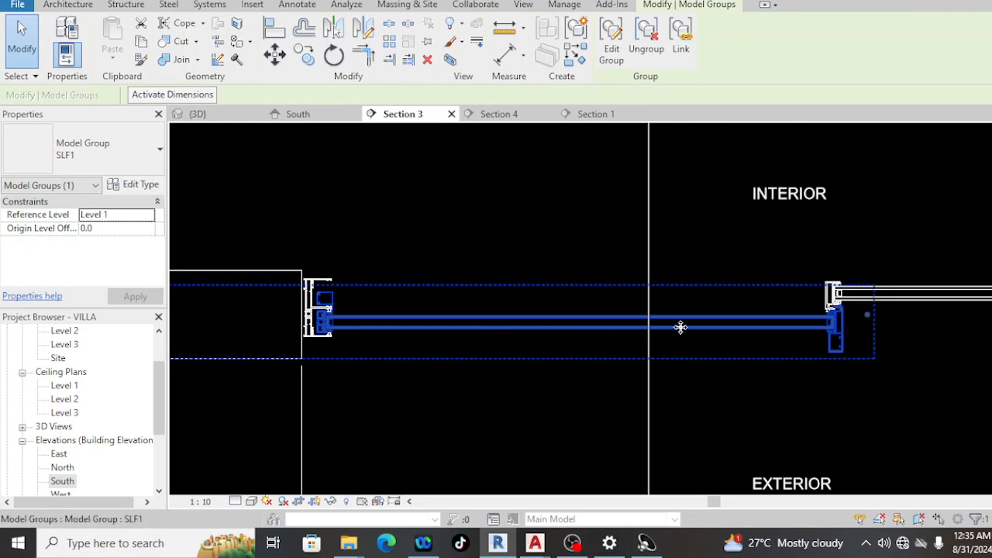
{"action": "middle_click_drag", "start_coordinate": [713, 348], "coordinate": [703, 350]}
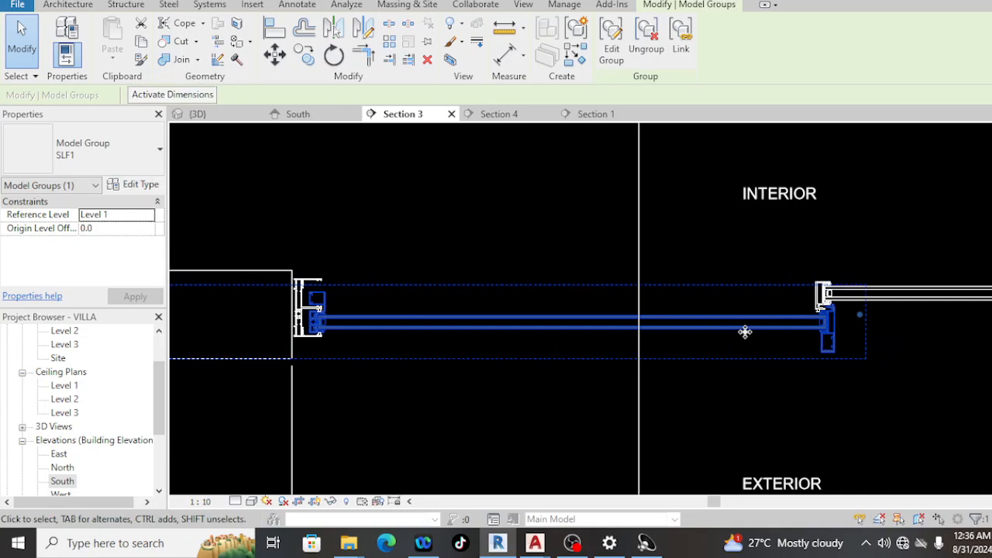
{"action": "key", "text": "Right"}
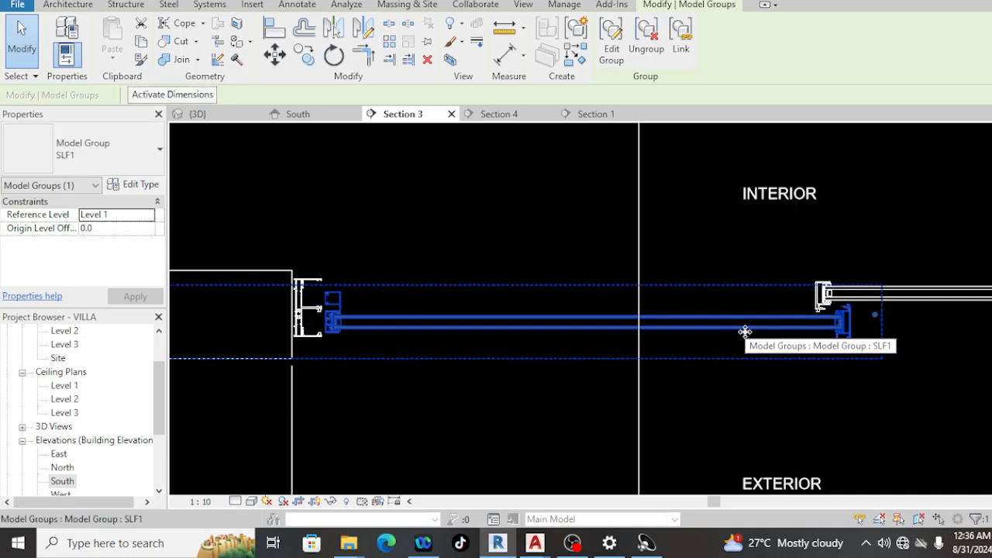
{"action": "key", "text": "Right"}
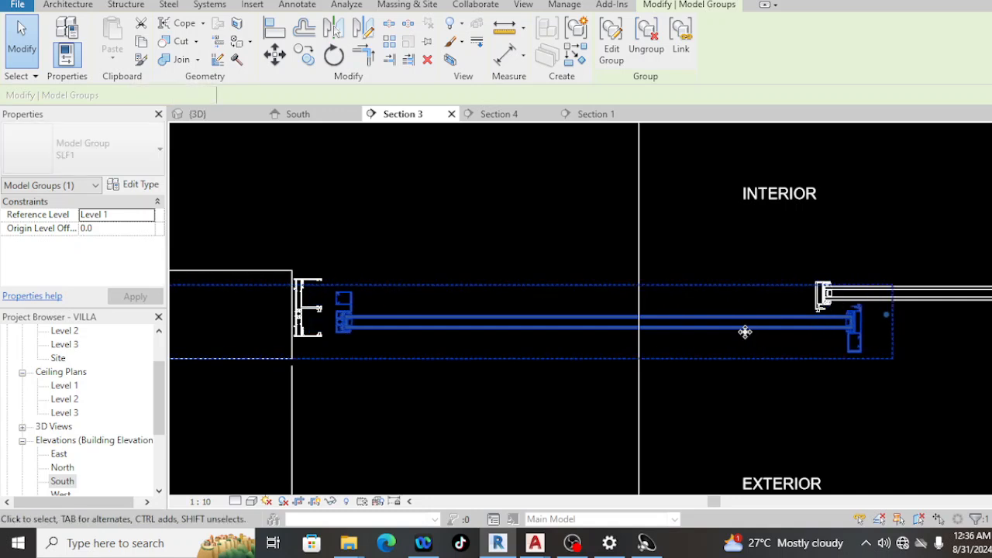
{"action": "left_click_drag", "start_coordinate": [747, 332], "coordinate": [749, 331]}
{"action": "key", "text": "Right"}
{"action": "key", "text": "Right"}
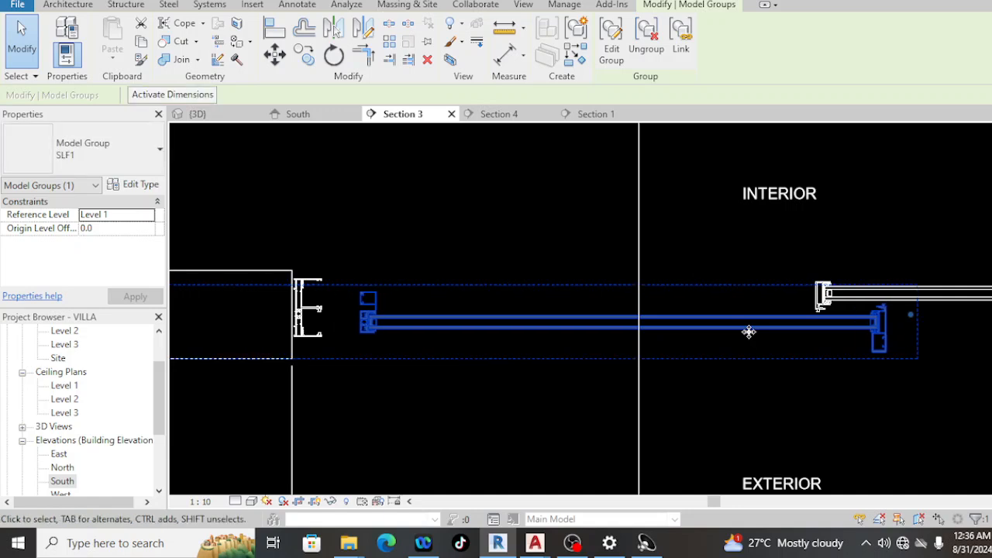
{"action": "key", "text": "Right"}
{"action": "key", "text": "Right"}
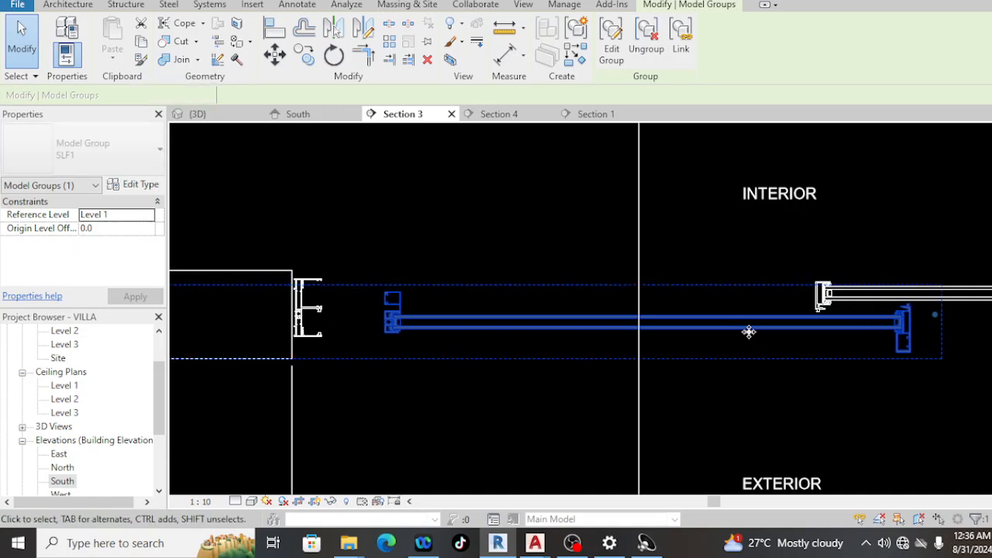
{"action": "key", "text": "Right"}
{"action": "key", "text": "Right"}
{"action": "key", "text": "Right"}
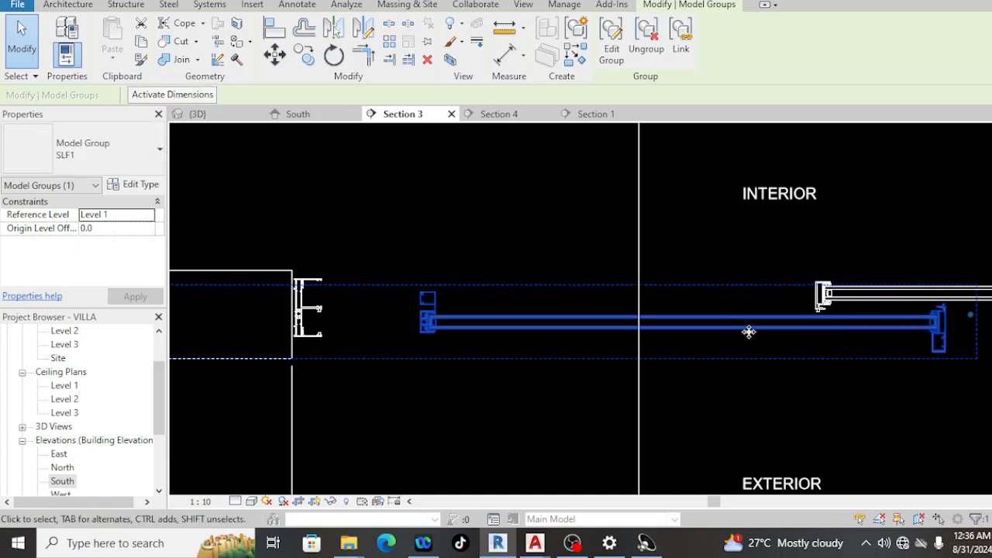
{"action": "key", "text": "Right"}
{"action": "key", "text": "Right"}
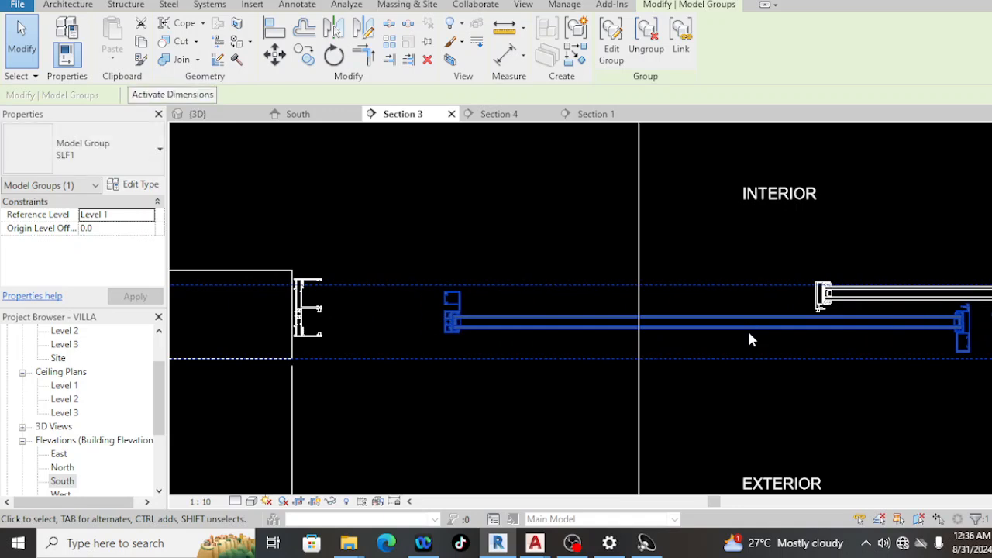
{"action": "key", "text": "Right"}
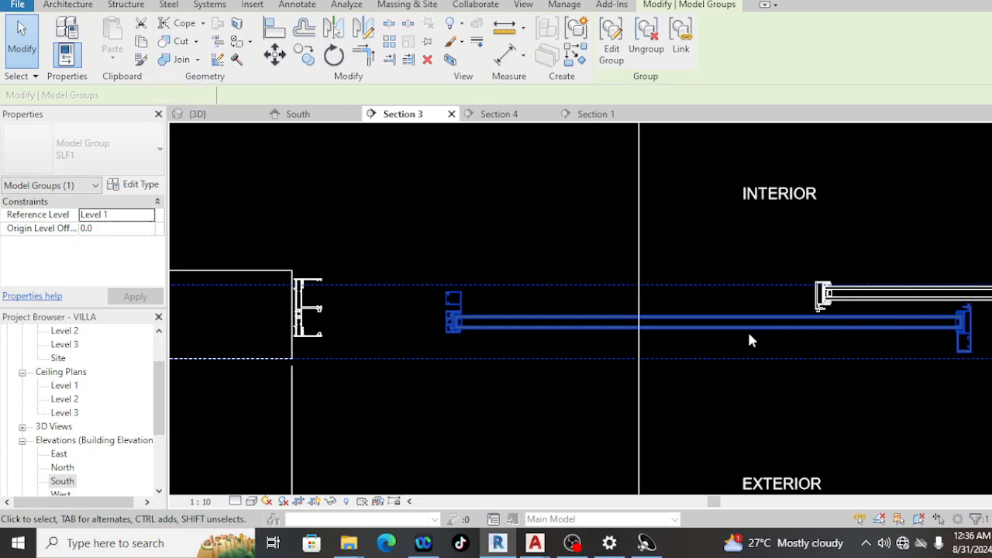
{"action": "key", "text": "Right"}
{"action": "key", "text": "Right"}
{"action": "key", "text": "Right"}
{"action": "key", "text": "Right"}
{"action": "key", "text": "Right"}
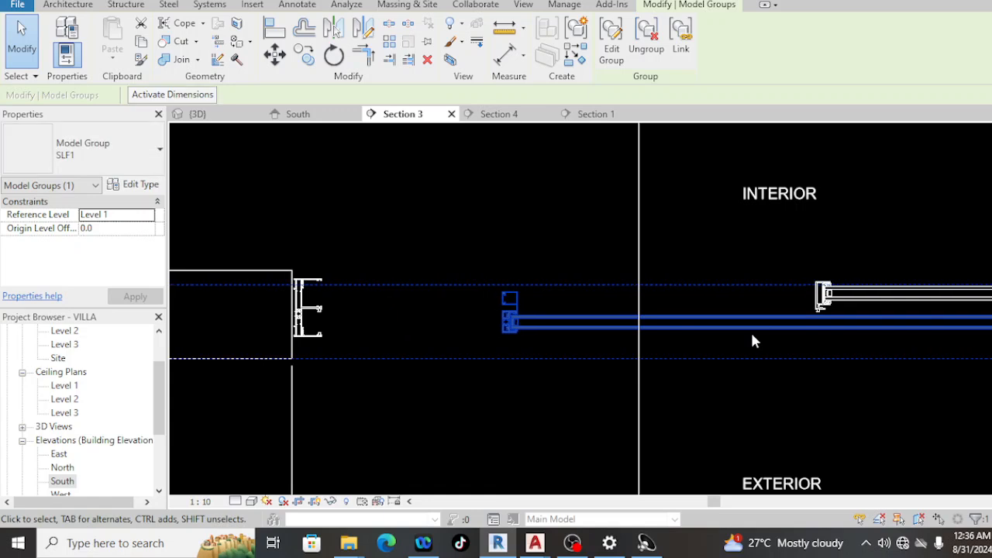
{"action": "key", "text": "Right"}
{"action": "key", "text": "Right"}
{"action": "key", "text": "Right"}
{"action": "middle_click_drag", "start_coordinate": [810, 358], "coordinate": [454, 339]}
{"action": "scroll", "coordinate": [550, 317], "scroll_direction": "down", "scroll_amount": 2}
{"action": "key", "text": "Right"}
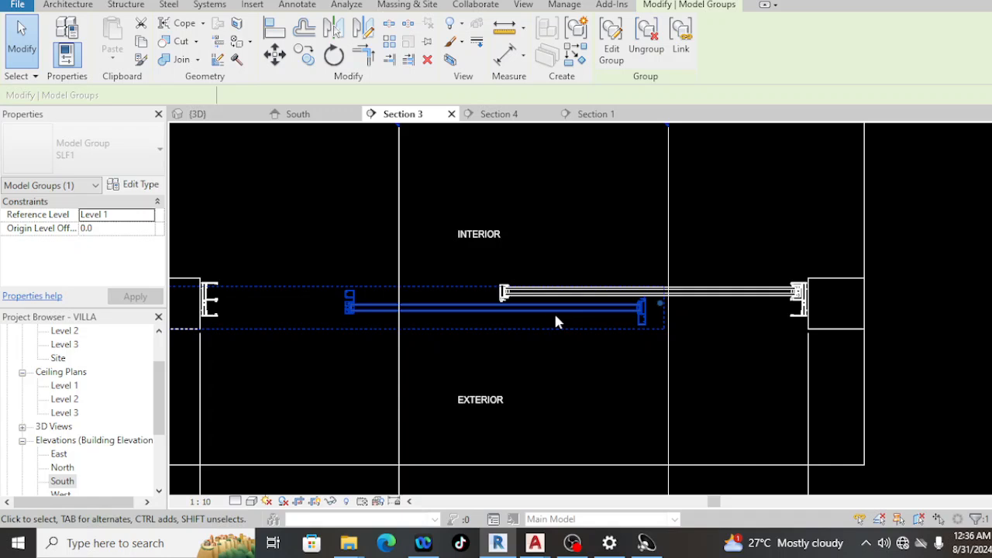
{"action": "key", "text": "Right"}
{"action": "key", "text": "Right"}
{"action": "key", "text": "Right"}
{"action": "key", "text": "Right"}
{"action": "key", "text": "Right"}
{"action": "key", "text": "Right"}
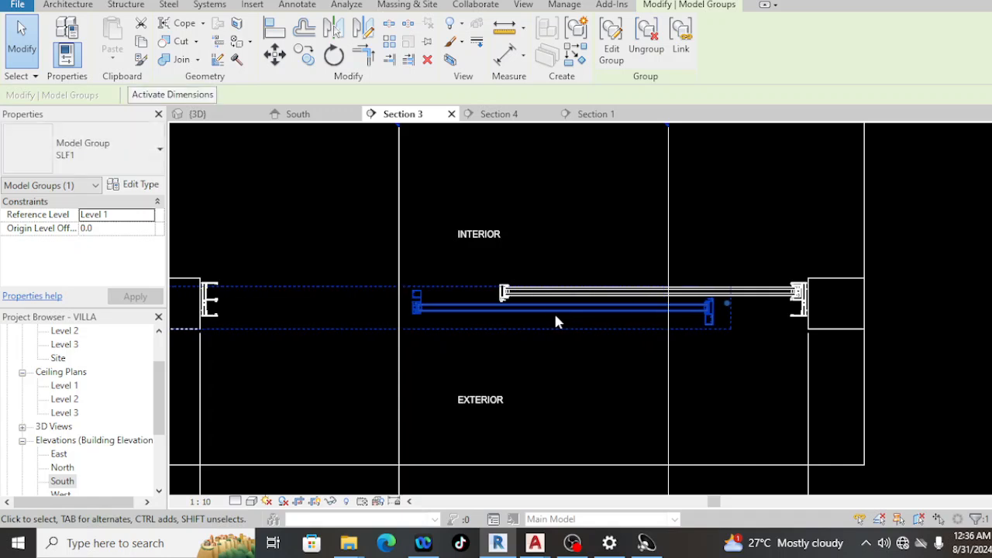
{"action": "scroll", "coordinate": [553, 313], "scroll_direction": "down", "scroll_amount": 2}
{"action": "key", "text": "Right"}
{"action": "key", "text": "Right"}
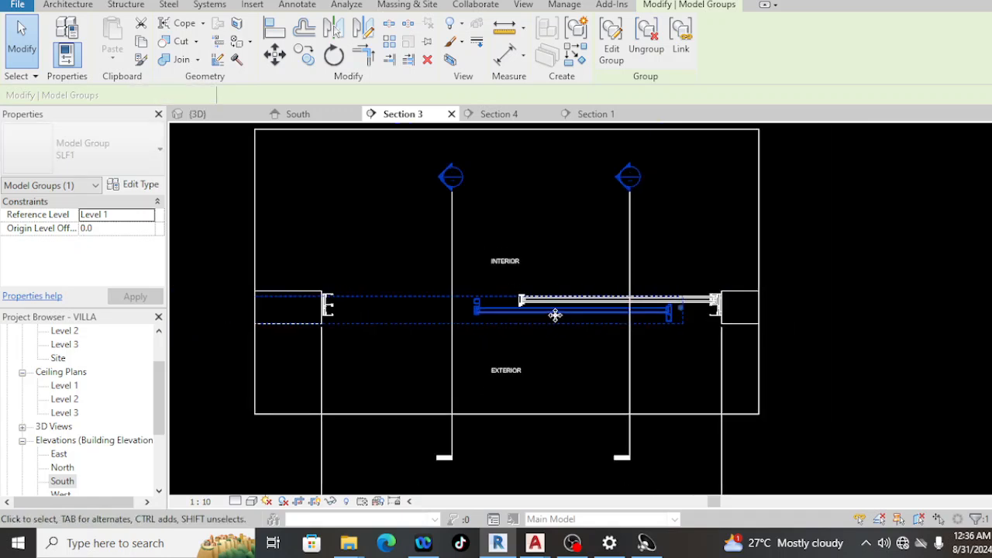
{"action": "key", "text": "Right"}
{"action": "key", "text": "Right"}
{"action": "key", "text": "Right"}
{"action": "key", "text": "Right"}
{"action": "scroll", "coordinate": [524, 312], "scroll_direction": "up", "scroll_amount": 4}
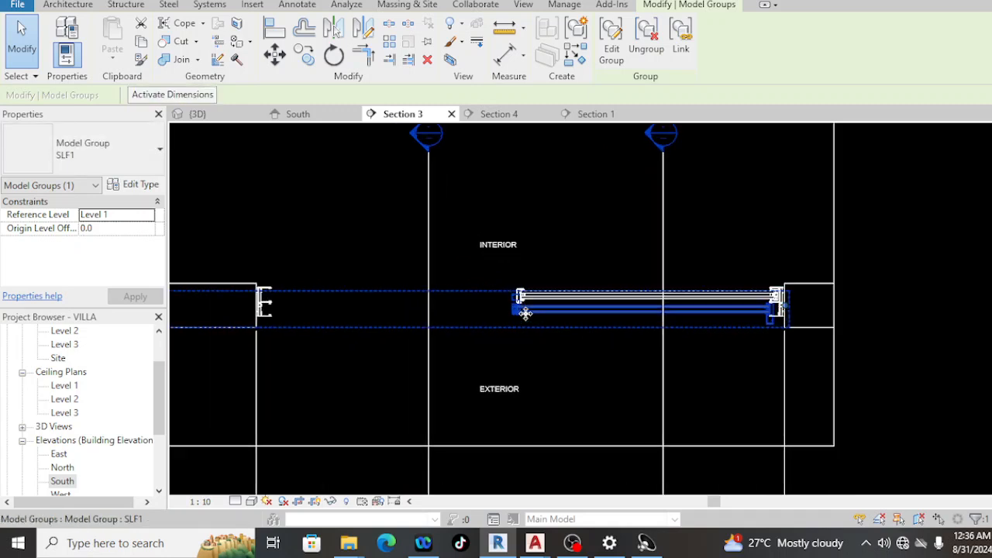
- Fine-nudge the sliding panel until the outer edge of its interlock profile lines up with the fixed panel's end profile
{"action": "key", "text": "Left"}
{"action": "scroll", "coordinate": [508, 305], "scroll_direction": "up", "scroll_amount": 5}
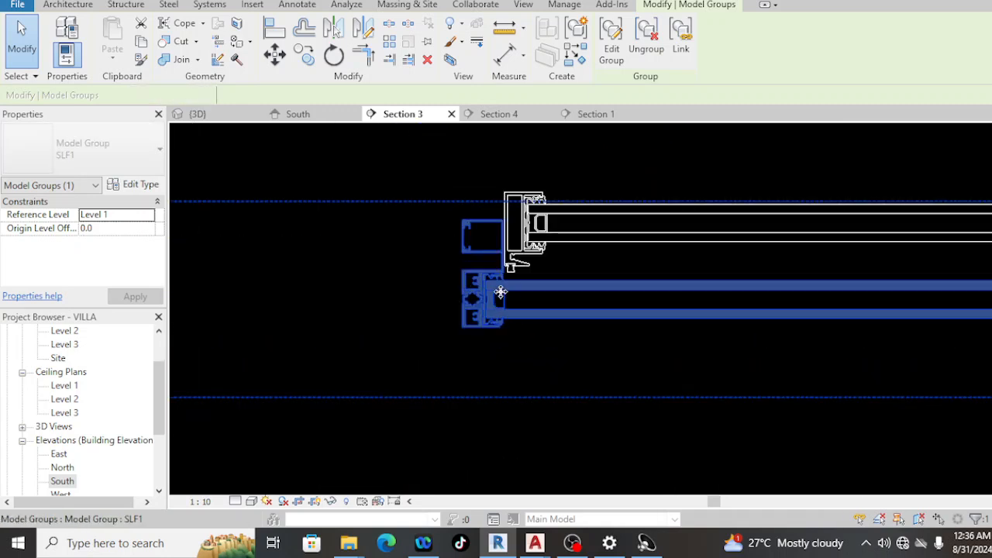
{"action": "key", "text": "Right"}
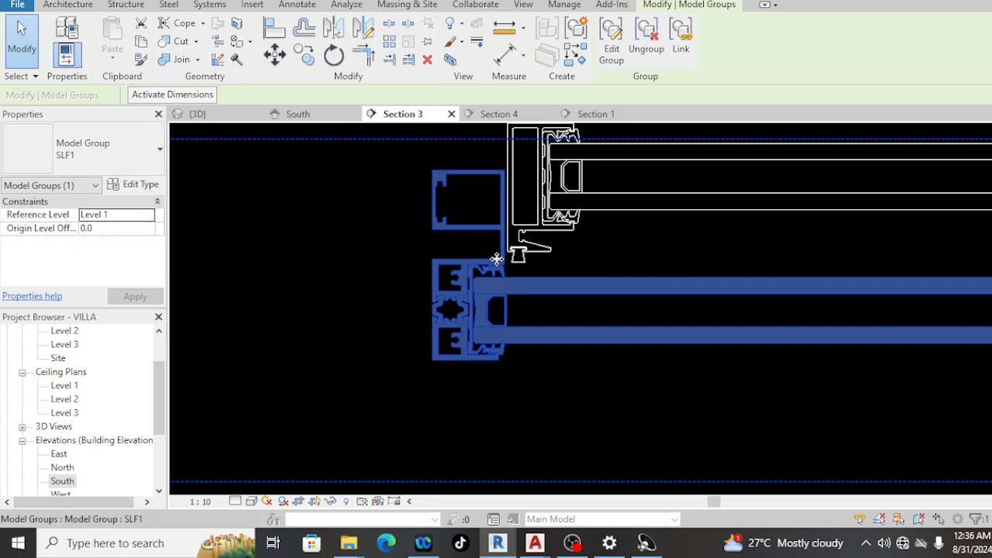
{"action": "scroll", "coordinate": [493, 187], "scroll_direction": "up", "scroll_amount": 1}
{"action": "middle_click_drag", "start_coordinate": [525, 232], "coordinate": [540, 274]}
{"action": "scroll", "coordinate": [518, 222], "scroll_direction": "up", "scroll_amount": 4}
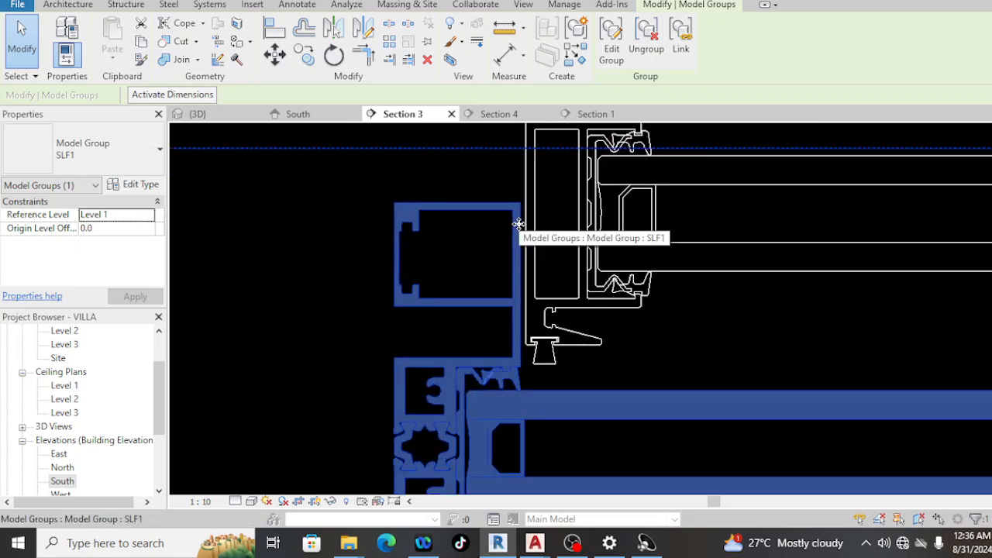
{"action": "key", "text": "Escape"}
{"action": "left_click", "coordinate": [520, 208]}
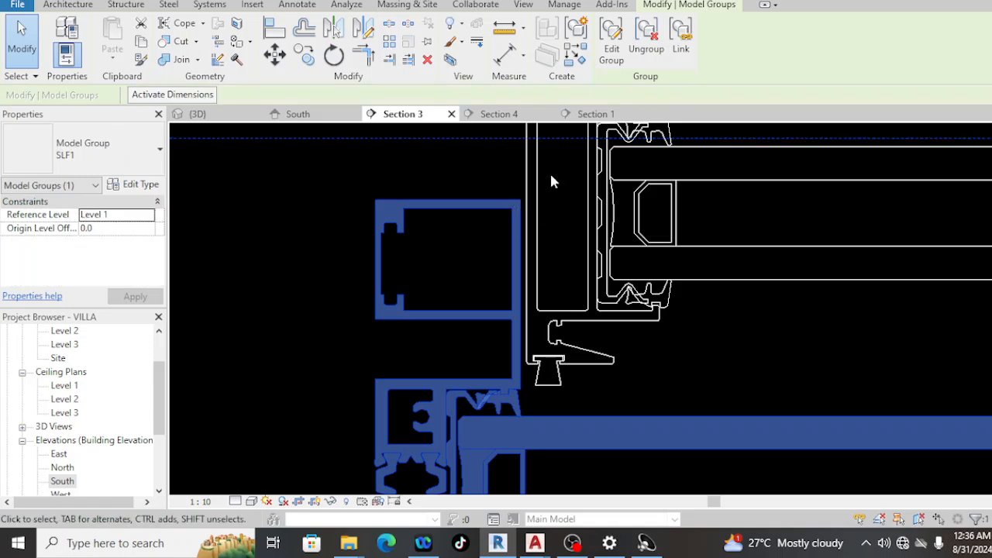
{"action": "key", "text": "Right"}
{"action": "key", "text": "Right"}
{"action": "key", "text": "Right"}
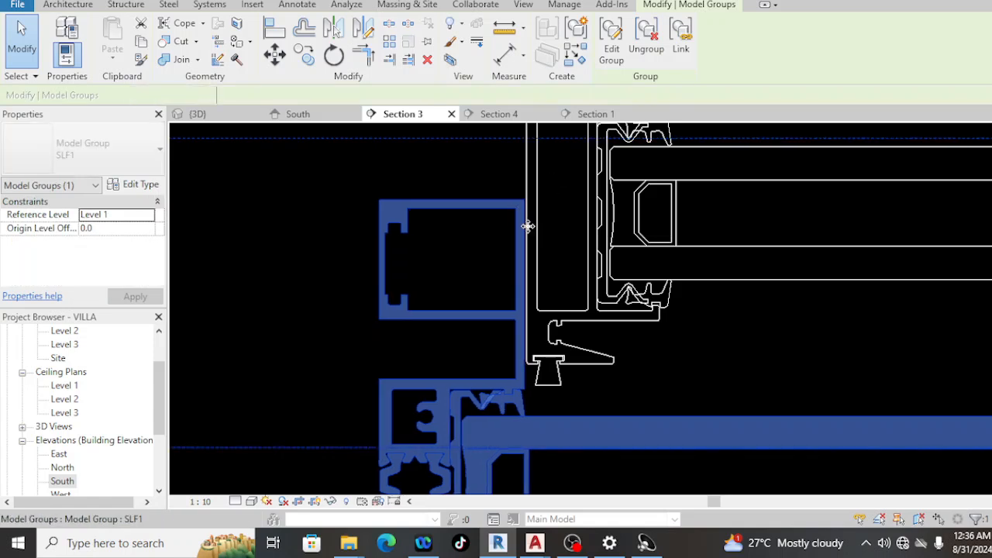
{"action": "scroll", "coordinate": [529, 209], "scroll_direction": "up", "scroll_amount": 1}
{"action": "scroll", "coordinate": [526, 213], "scroll_direction": "up", "scroll_amount": 3}
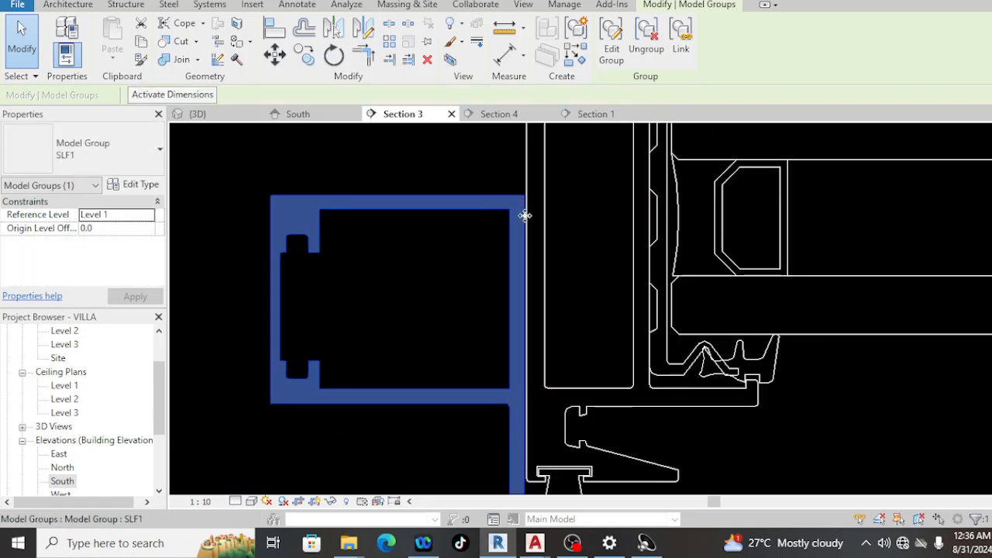
{"action": "scroll", "coordinate": [524, 217], "scroll_direction": "down", "scroll_amount": 2}
{"action": "scroll", "coordinate": [524, 217], "scroll_direction": "down", "scroll_amount": 3}
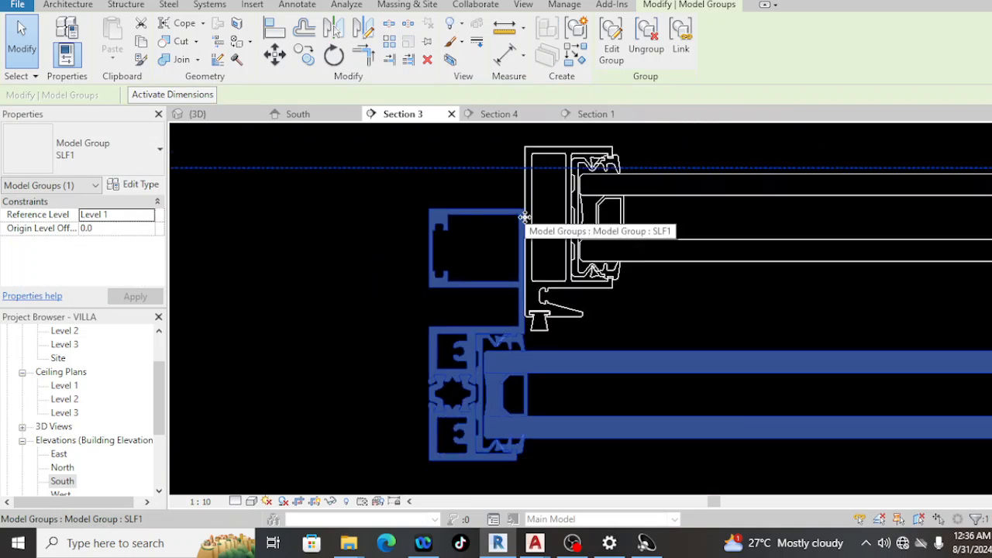
{"action": "middle_click_drag", "start_coordinate": [536, 223], "coordinate": [538, 253]}
- Select the fixed panel group FG1 and examine where the open sliding panel meets the frame at the opposite jamb
{"action": "left_click", "coordinate": [532, 192]}
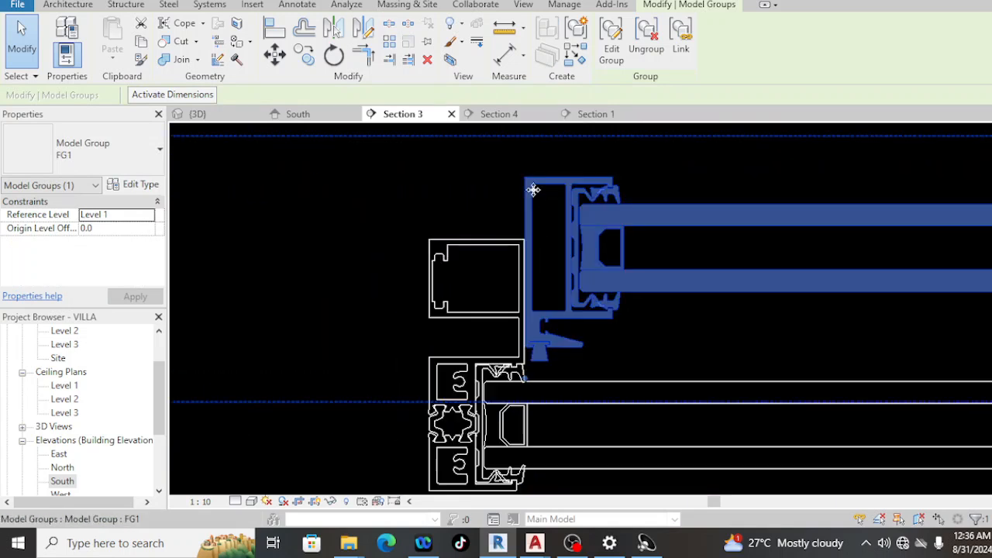
{"action": "scroll", "coordinate": [513, 212], "scroll_direction": "down", "scroll_amount": 1}
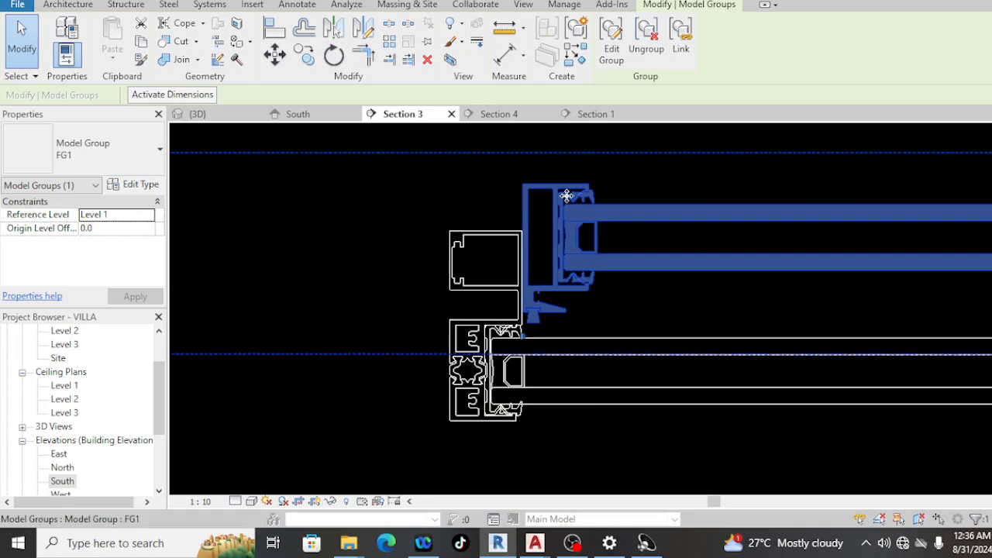
{"action": "scroll", "coordinate": [492, 249], "scroll_direction": "down", "scroll_amount": 1}
{"action": "scroll", "coordinate": [491, 245], "scroll_direction": "down", "scroll_amount": 3}
{"action": "middle_click_drag", "start_coordinate": [875, 274], "coordinate": [243, 237]}
{"action": "middle_click_drag", "start_coordinate": [591, 287], "coordinate": [364, 292]}
{"action": "scroll", "coordinate": [708, 237], "scroll_direction": "up", "scroll_amount": 4}
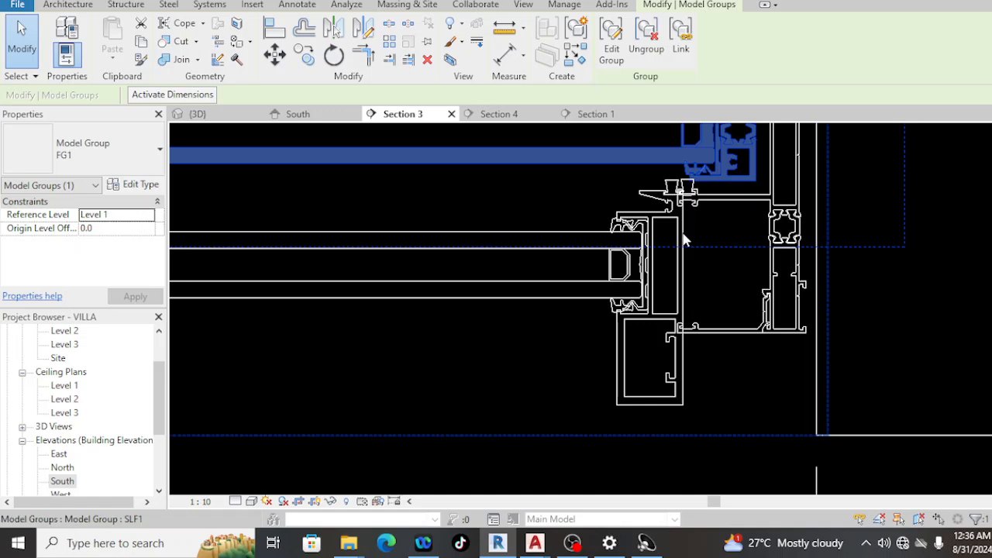
- Select the sliding panel group SLF1 and nudge it back until its end profile clears the door frame
{"action": "left_click", "coordinate": [682, 240]}
{"action": "scroll", "coordinate": [677, 231], "scroll_direction": "up", "scroll_amount": 2}
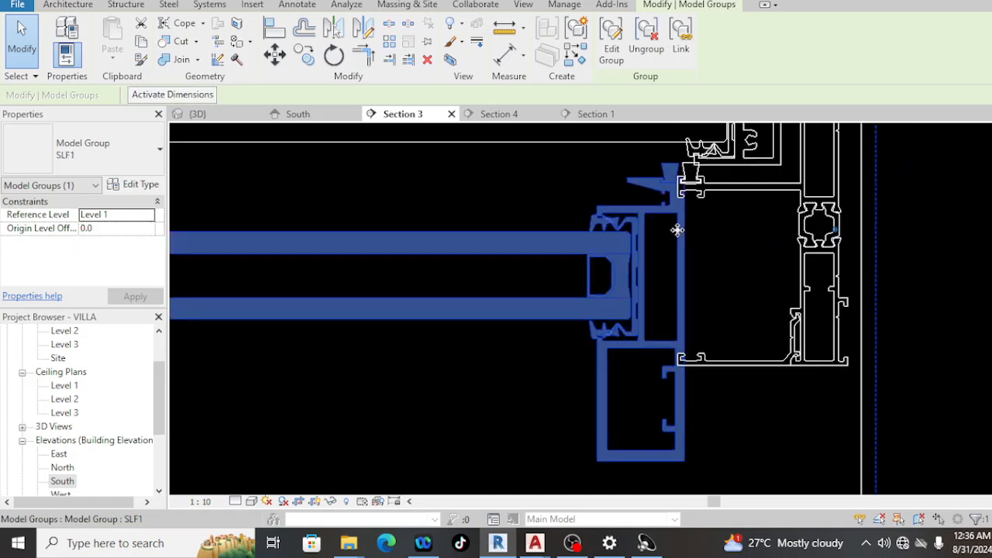
{"action": "key", "text": "Left"}
{"action": "key", "text": "Left"}
{"action": "key", "text": "Left"}
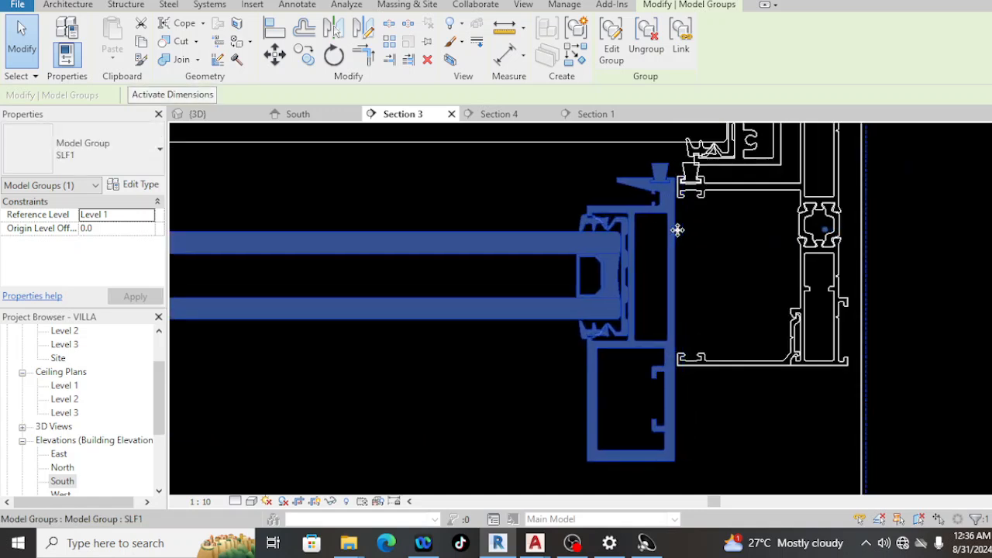
- Measure the gap between the sliding and fixed panels' interlocking profiles with an aligned dimension, and delete the dimension
{"action": "scroll", "coordinate": [729, 250], "scroll_direction": "down", "scroll_amount": 3}
{"action": "scroll", "coordinate": [380, 285], "scroll_direction": "up", "scroll_amount": 2}
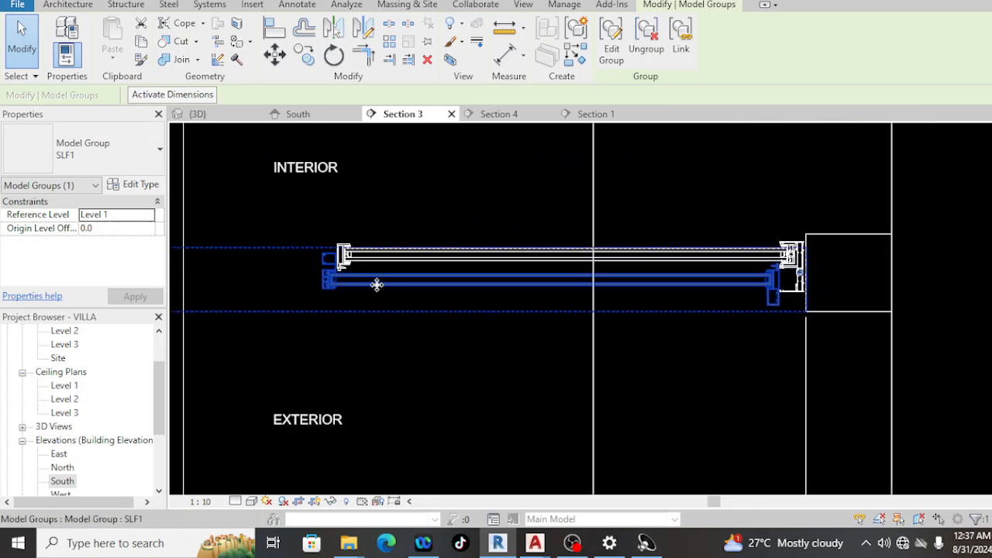
{"action": "middle_click_drag", "start_coordinate": [757, 319], "coordinate": [676, 328]}
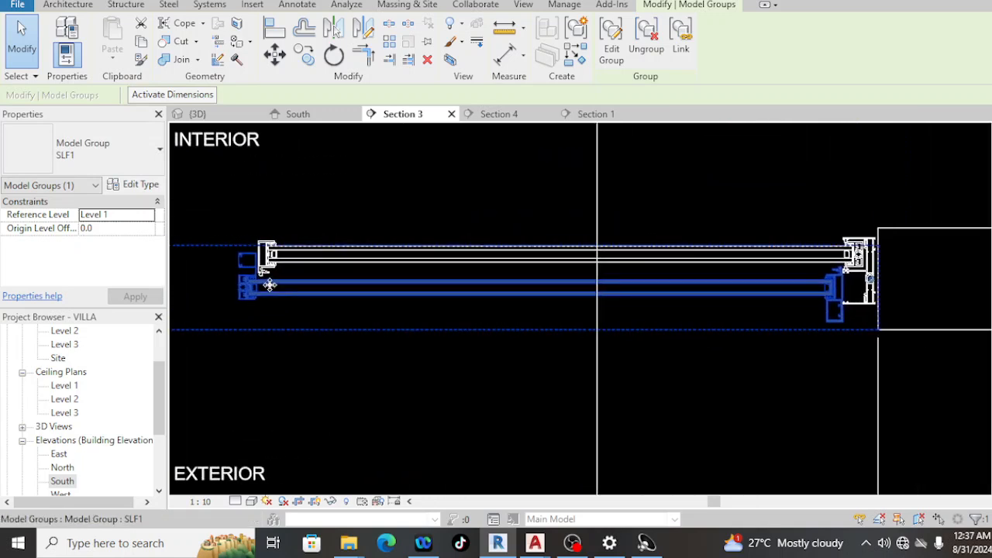
{"action": "scroll", "coordinate": [271, 286], "scroll_direction": "up", "scroll_amount": 1}
{"action": "middle_click_drag", "start_coordinate": [273, 284], "coordinate": [565, 329]}
{"action": "left_click", "coordinate": [504, 52]}
{"action": "scroll", "coordinate": [542, 298], "scroll_direction": "up", "scroll_amount": 5}
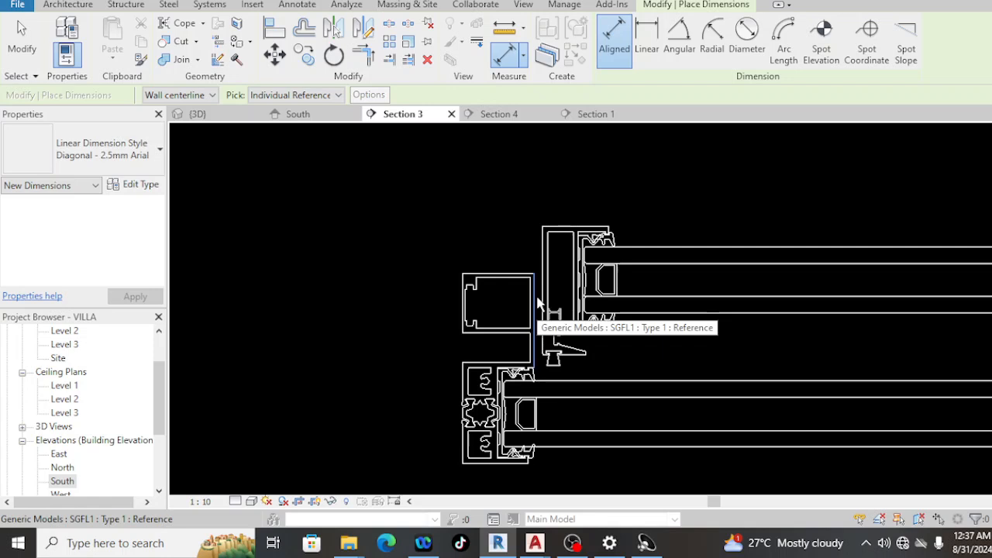
{"action": "left_click", "coordinate": [538, 301]}
{"action": "scroll", "coordinate": [545, 314], "scroll_direction": "down", "scroll_amount": 3}
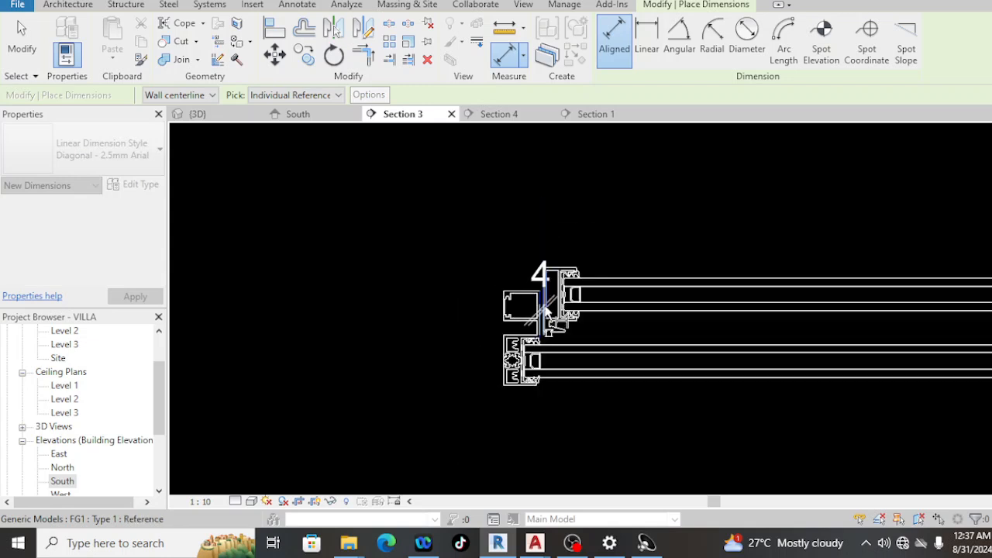
{"action": "left_click", "coordinate": [563, 222]}
{"action": "key", "text": "Escape"}
{"action": "key", "text": "Escape"}
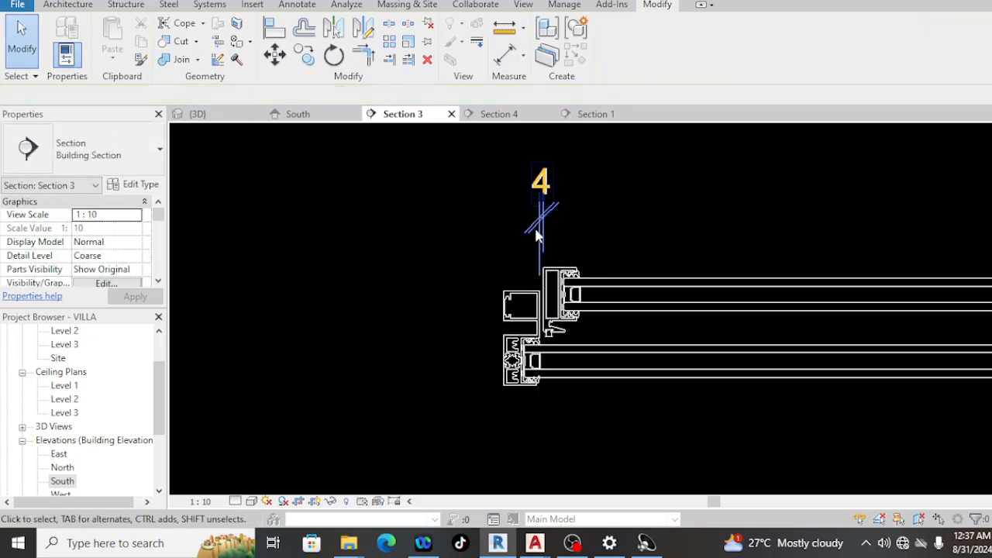
{"action": "left_click", "coordinate": [540, 220]}
{"action": "key", "text": "Delete"}
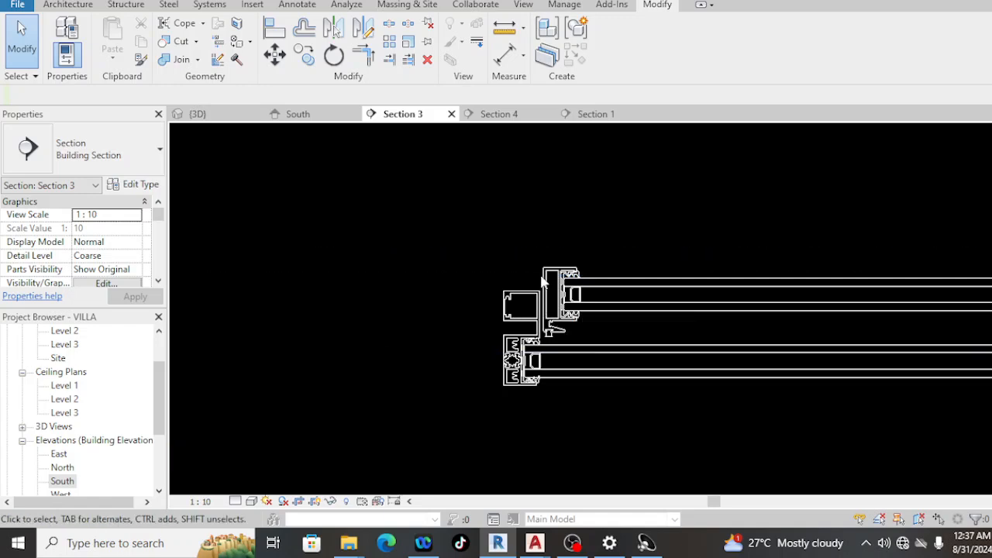
- Examine the open sliding panel's end profile and gasket against the door frame at the fixed panel's jamb
{"action": "scroll", "coordinate": [519, 274], "scroll_direction": "down", "scroll_amount": 3}
{"action": "middle_click_drag", "start_coordinate": [805, 293], "coordinate": [741, 300]}
{"action": "scroll", "coordinate": [780, 291], "scroll_direction": "up", "scroll_amount": 5}
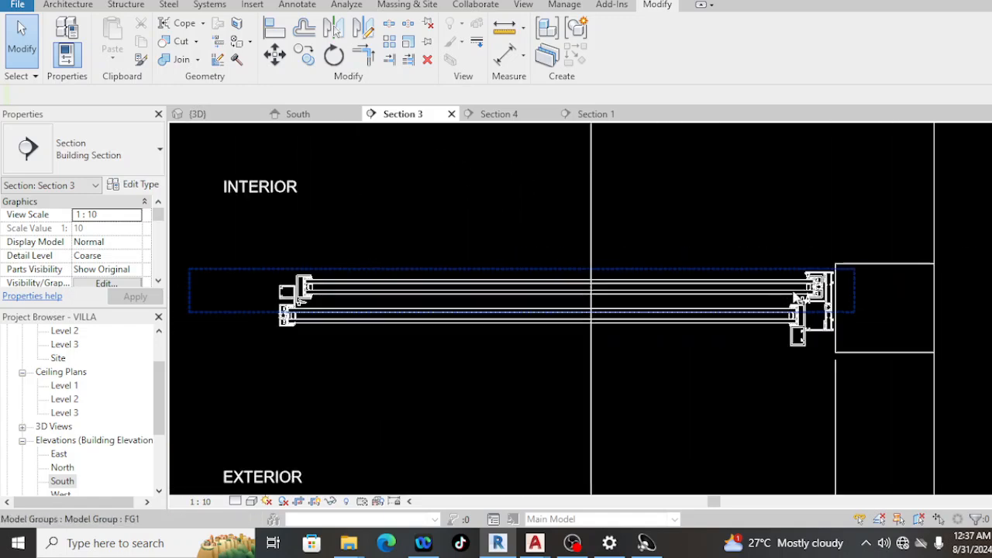
{"action": "middle_click_drag", "start_coordinate": [844, 351], "coordinate": [754, 285]}
{"action": "scroll", "coordinate": [753, 284], "scroll_direction": "up", "scroll_amount": 3}
{"action": "scroll", "coordinate": [725, 260], "scroll_direction": "up", "scroll_amount": 1}
{"action": "middle_click_drag", "start_coordinate": [733, 232], "coordinate": [674, 271]}
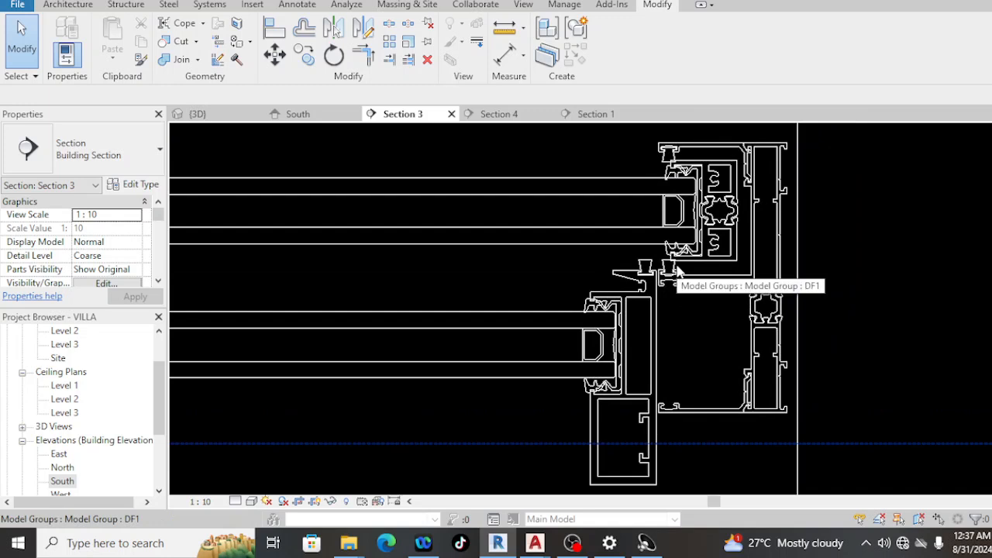
{"action": "scroll", "coordinate": [671, 292], "scroll_direction": "down", "scroll_amount": 1}
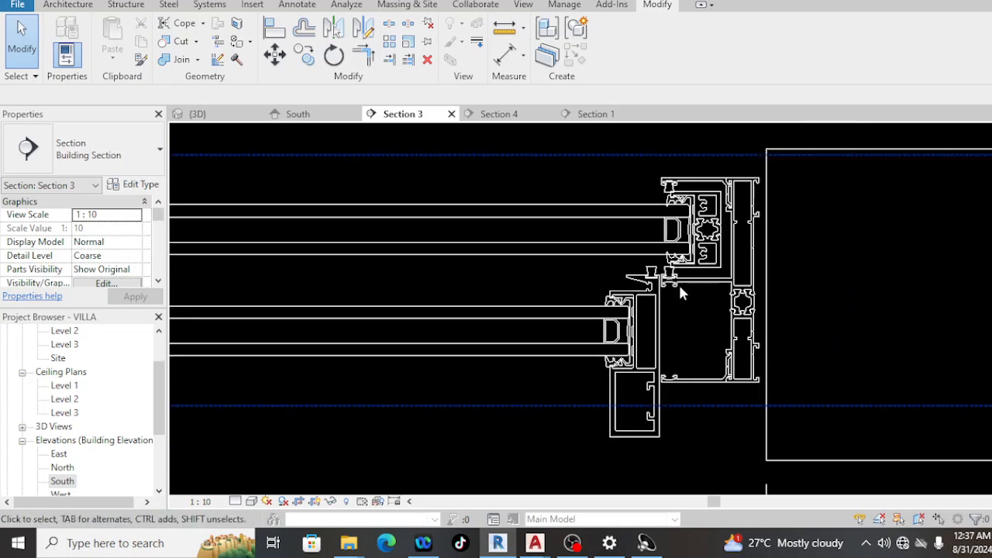
- Select the door frame group DF1 to highlight its profile around the panels, and clear the selection
{"action": "left_click", "coordinate": [745, 186]}
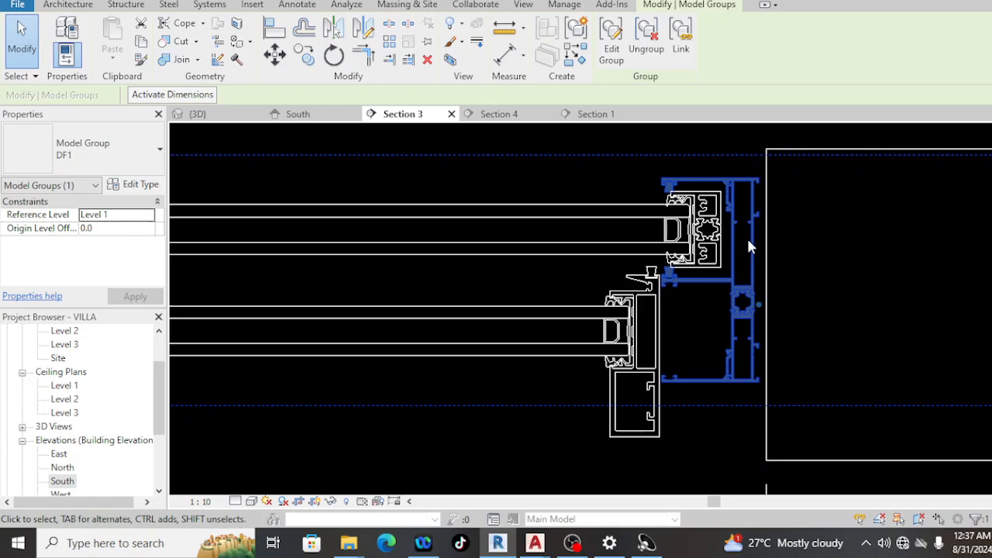
{"action": "key", "text": "Escape"}
{"action": "scroll", "coordinate": [763, 262], "scroll_direction": "down", "scroll_amount": 5}
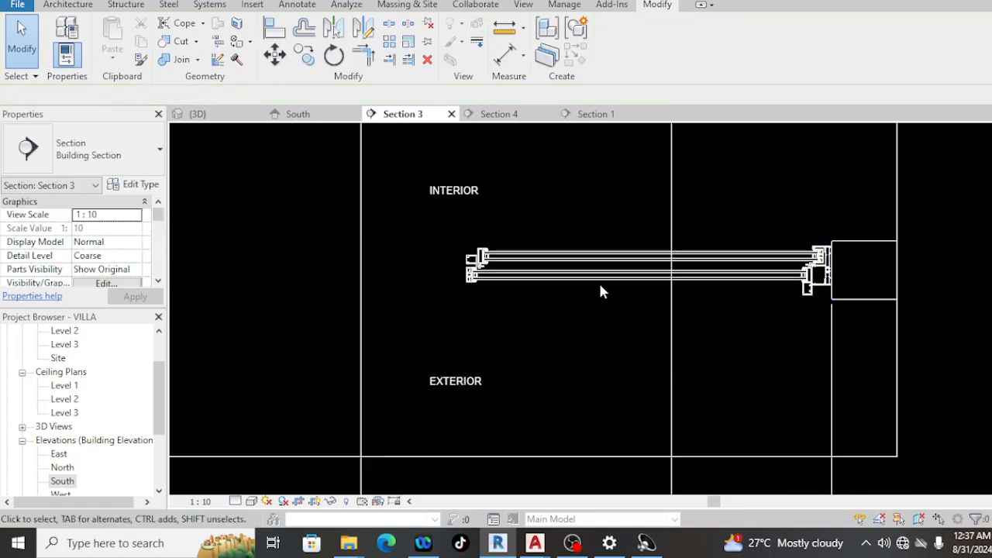
- Select the sliding panel group SLF1 in the section and show it in the South elevation at the door's upper part
{"action": "left_click", "coordinate": [597, 277]}
{"action": "scroll", "coordinate": [603, 286], "scroll_direction": "down", "scroll_amount": 4}
{"action": "middle_click_drag", "start_coordinate": [492, 289], "coordinate": [551, 300]}
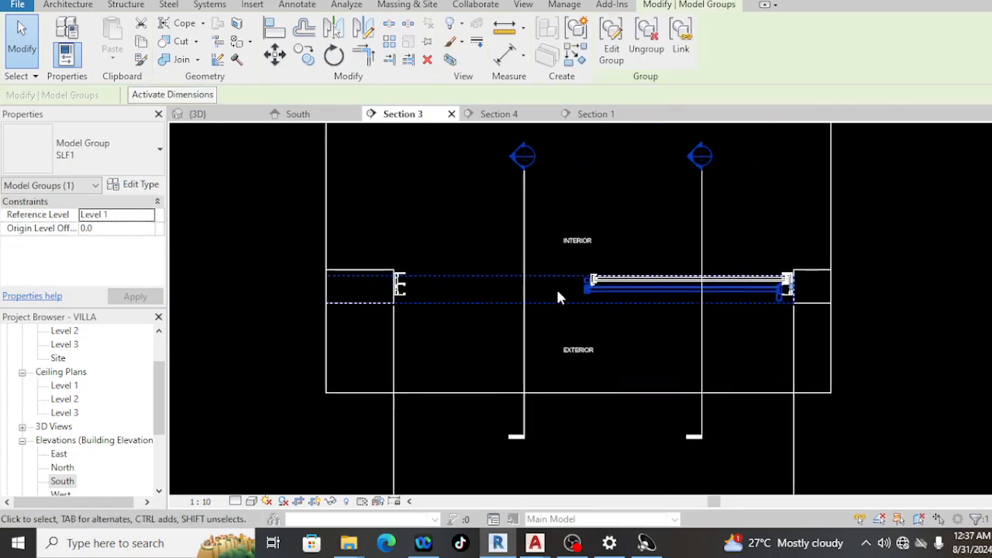
{"action": "double_click", "coordinate": [62, 483]}
{"action": "left_click", "coordinate": [488, 325]}
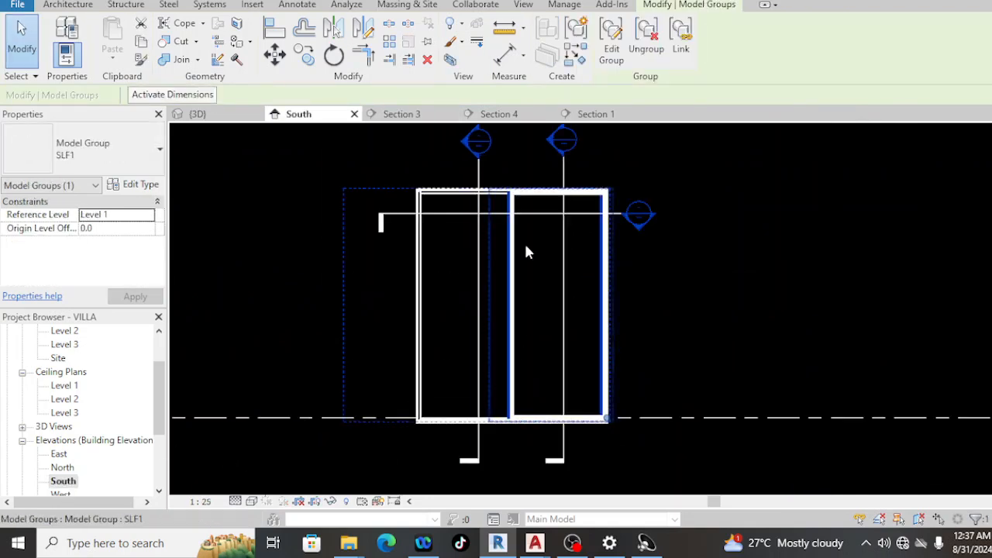
{"action": "scroll", "coordinate": [488, 233], "scroll_direction": "up", "scroll_amount": 3}
{"action": "scroll", "coordinate": [482, 201], "scroll_direction": "up", "scroll_amount": 1}
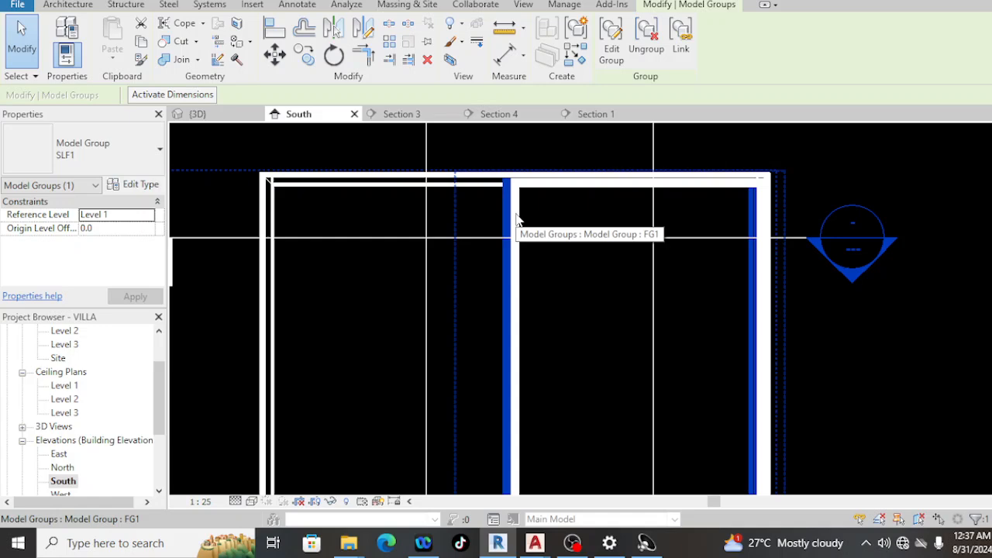
- Nudge the sliding panel SLF1 out from the fixed panel until it nearly reaches the opposite frame jamb
{"action": "key", "text": "Left"}
{"action": "key", "text": "Left"}
{"action": "key", "text": "Left"}
{"action": "key", "text": "Left"}
{"action": "key", "text": "Left"}
{"action": "key", "text": "Left"}
{"action": "key", "text": "Left"}
{"action": "key", "text": "Left"}
{"action": "key", "text": "Left"}
{"action": "key", "text": "Left"}
{"action": "key", "text": "Left"}
{"action": "key", "text": "Left"}
{"action": "key", "text": "Left"}
{"action": "key", "text": "Left"}
{"action": "key", "text": "Left"}
{"action": "key", "text": "Left"}
{"action": "key", "text": "Left"}
{"action": "key", "text": "Left"}
{"action": "key", "text": "Left"}
{"action": "key", "text": "Left"}
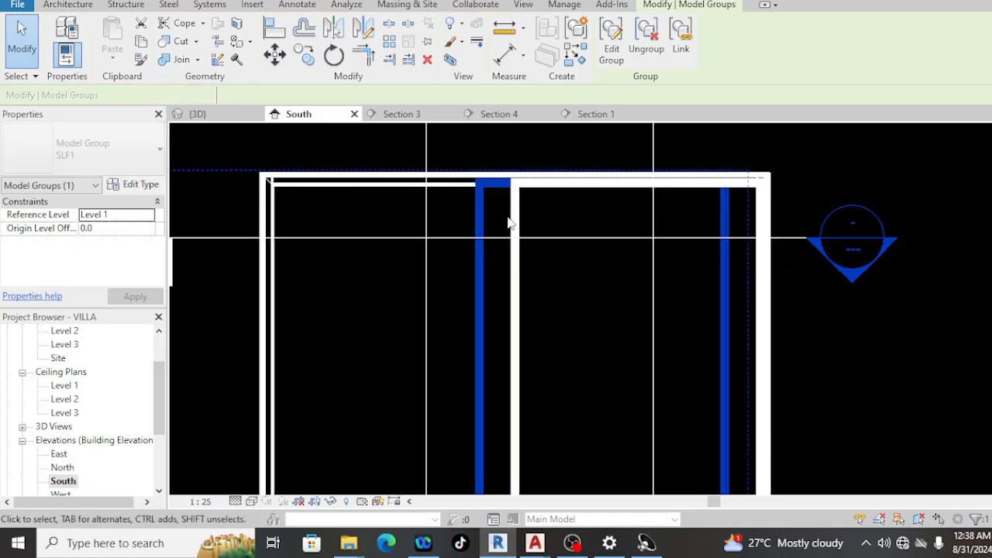
{"action": "key", "text": "Left"}
{"action": "key", "text": "Left"}
{"action": "key", "text": "Left"}
{"action": "key", "text": "Left"}
{"action": "key", "text": "Left"}
{"action": "key", "text": "Left"}
{"action": "key", "text": "Left"}
{"action": "key", "text": "Left"}
{"action": "key", "text": "Left"}
{"action": "key", "text": "Left"}
{"action": "key", "text": "Left"}
{"action": "key", "text": "Left"}
{"action": "key", "text": "Left"}
{"action": "key", "text": "Left"}
{"action": "key", "text": "Left"}
{"action": "key", "text": "Left"}
{"action": "key", "text": "Left"}
{"action": "key", "text": "Left"}
{"action": "key", "text": "Left"}
{"action": "key", "text": "Left"}
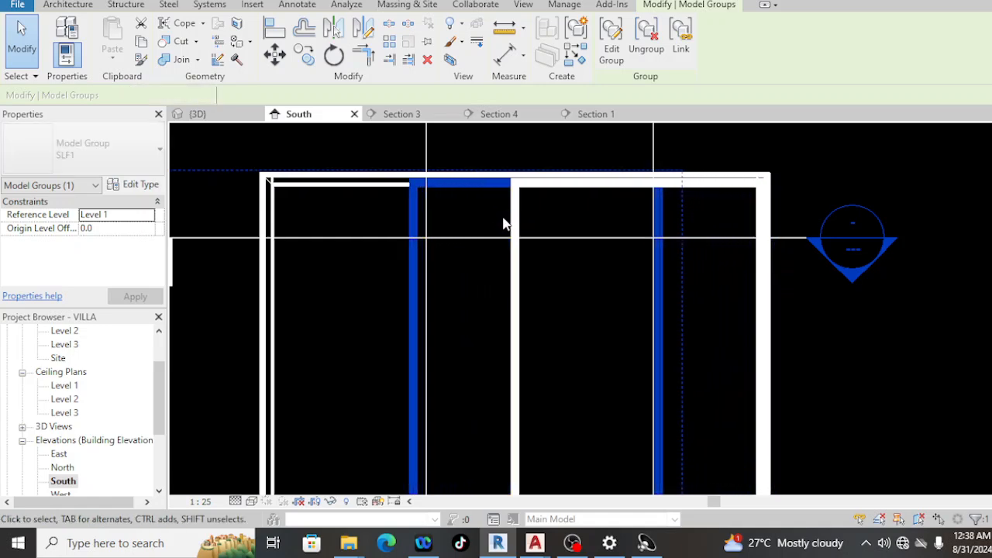
{"action": "key", "text": "Left"}
{"action": "key", "text": "Left"}
{"action": "key", "text": "Left"}
{"action": "key", "text": "Left"}
{"action": "key", "text": "Left"}
{"action": "key", "text": "Left"}
{"action": "key", "text": "Left"}
{"action": "key", "text": "Left"}
{"action": "key", "text": "Left"}
{"action": "key", "text": "Left"}
{"action": "key", "text": "Left"}
{"action": "key", "text": "Left"}
{"action": "key", "text": "Left"}
{"action": "key", "text": "Left"}
{"action": "key", "text": "Left"}
{"action": "key", "text": "Left"}
{"action": "key", "text": "Left"}
{"action": "key", "text": "Left"}
{"action": "key", "text": "Left"}
{"action": "key", "text": "Left"}
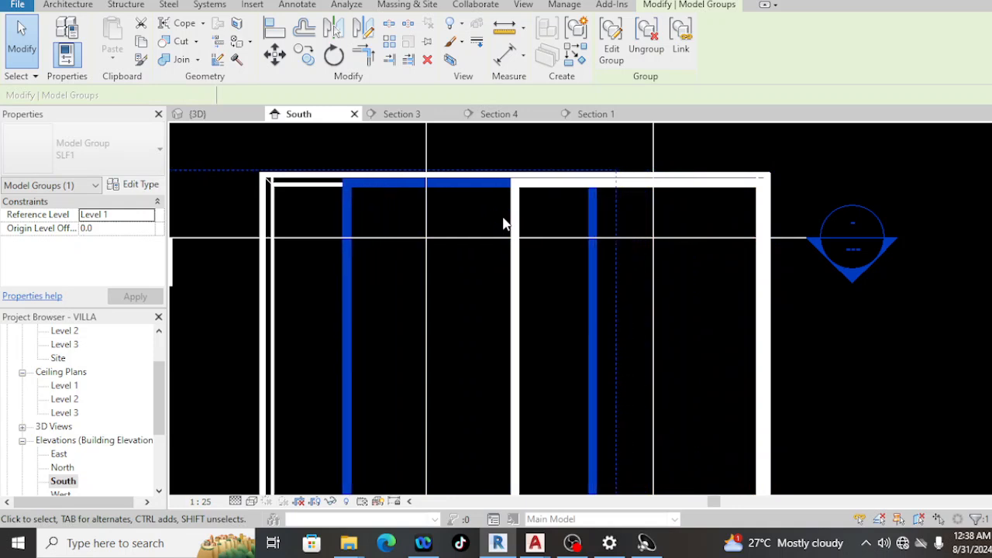
{"action": "key", "text": "Left"}
{"action": "key", "text": "Left"}
{"action": "key", "text": "Left"}
{"action": "key", "text": "Left"}
{"action": "key", "text": "Left"}
{"action": "key", "text": "Left"}
{"action": "key", "text": "Left"}
{"action": "key", "text": "Left"}
{"action": "key", "text": "Left"}
{"action": "key", "text": "Left"}
{"action": "key", "text": "Left"}
{"action": "key", "text": "Left"}
{"action": "key", "text": "Left"}
{"action": "key", "text": "Left"}
{"action": "key", "text": "Left"}
{"action": "key", "text": "Left"}
{"action": "key", "text": "Left"}
{"action": "key", "text": "Left"}
{"action": "key", "text": "Left"}
{"action": "key", "text": "Left"}
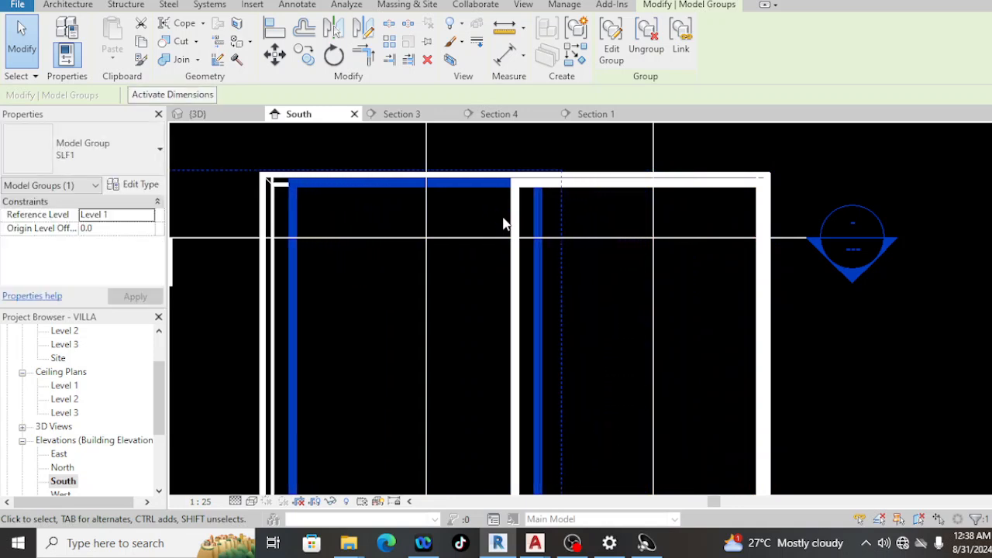
{"action": "key", "text": "Left"}
{"action": "key", "text": "Left"}
{"action": "key", "text": "Left"}
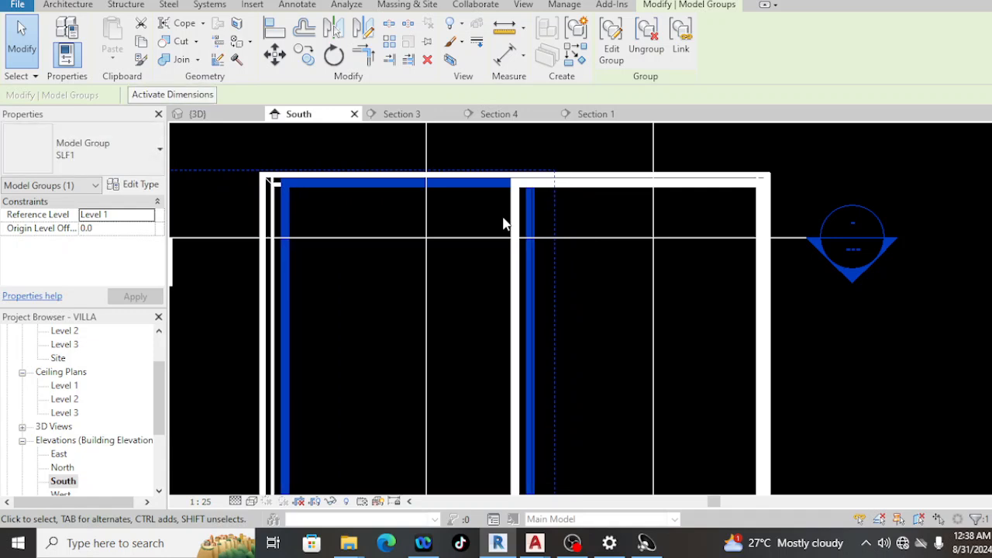
- Nudge the sliding panel SLF1 back toward the fixed panel to open the door partway
{"action": "key", "text": "Right"}
{"action": "key", "text": "Right"}
{"action": "key", "text": "Right"}
{"action": "key", "text": "Right"}
{"action": "key", "text": "Right"}
{"action": "key", "text": "Right"}
{"action": "key", "text": "Right"}
{"action": "key", "text": "Right"}
{"action": "key", "text": "Right"}
{"action": "key", "text": "Right"}
{"action": "key", "text": "Right"}
{"action": "key", "text": "Right"}
{"action": "key", "text": "Right"}
{"action": "key", "text": "Right"}
{"action": "key", "text": "Right"}
{"action": "key", "text": "Right"}
{"action": "key", "text": "Right"}
{"action": "key", "text": "Right"}
{"action": "key", "text": "Right"}
{"action": "key", "text": "Right"}
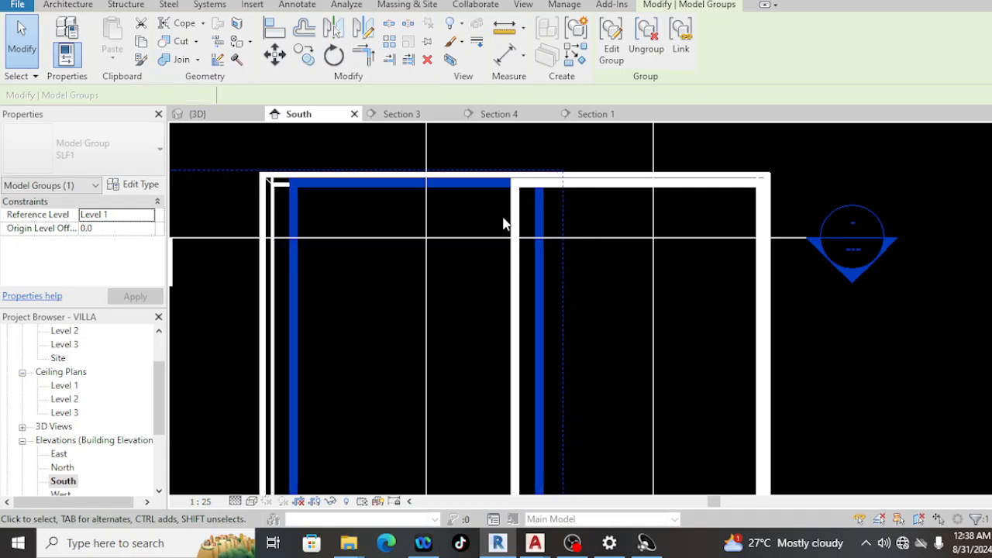
{"action": "key", "text": "Right"}
{"action": "key", "text": "Right"}
{"action": "key", "text": "Right"}
{"action": "key", "text": "Right"}
{"action": "key", "text": "Right"}
{"action": "key", "text": "Right"}
{"action": "key", "text": "Right"}
{"action": "key", "text": "Right"}
{"action": "key", "text": "Right"}
{"action": "key", "text": "Right"}
{"action": "key", "text": "Right"}
{"action": "key", "text": "Right"}
{"action": "key", "text": "Right"}
{"action": "key", "text": "Right"}
{"action": "key", "text": "Right"}
{"action": "key", "text": "Right"}
{"action": "key", "text": "Right"}
{"action": "key", "text": "Right"}
{"action": "key", "text": "Right"}
{"action": "key", "text": "Right"}
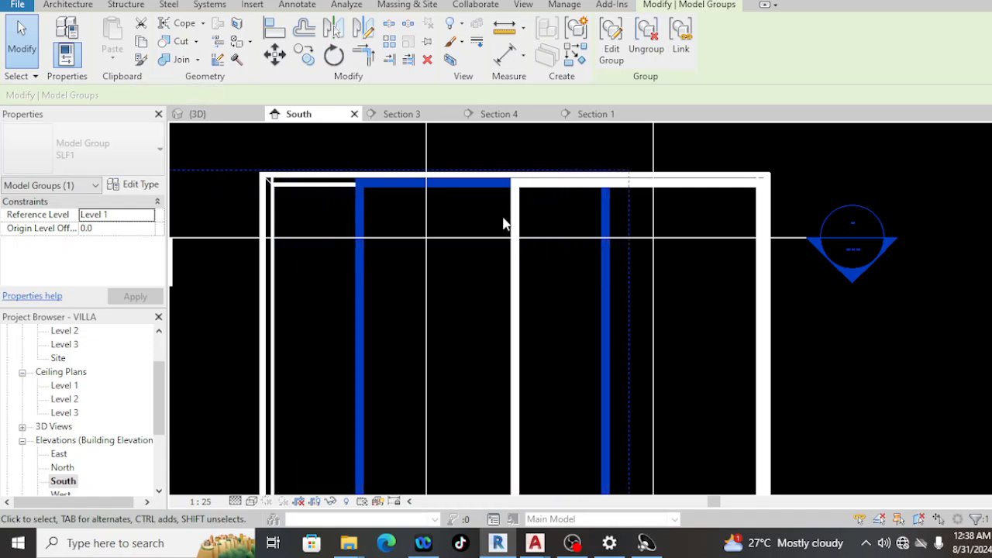
- Nudge the sliding panel SLF1 away from the fixed panel, partway toward the opposite frame jamb
{"action": "key", "text": "Left"}
{"action": "key", "text": "Left"}
{"action": "key", "text": "Left"}
{"action": "key", "text": "Left"}
{"action": "key", "text": "Left"}
{"action": "key", "text": "Left"}
{"action": "key", "text": "Left"}
{"action": "key", "text": "Left"}
{"action": "key", "text": "Left"}
{"action": "key", "text": "Left"}
{"action": "key", "text": "Left"}
{"action": "key", "text": "Left"}
{"action": "key", "text": "Left"}
{"action": "key", "text": "Left"}
{"action": "key", "text": "Left"}
{"action": "key", "text": "Left"}
{"action": "key", "text": "Left"}
{"action": "key", "text": "Left"}
{"action": "key", "text": "Left"}
{"action": "key", "text": "Left"}
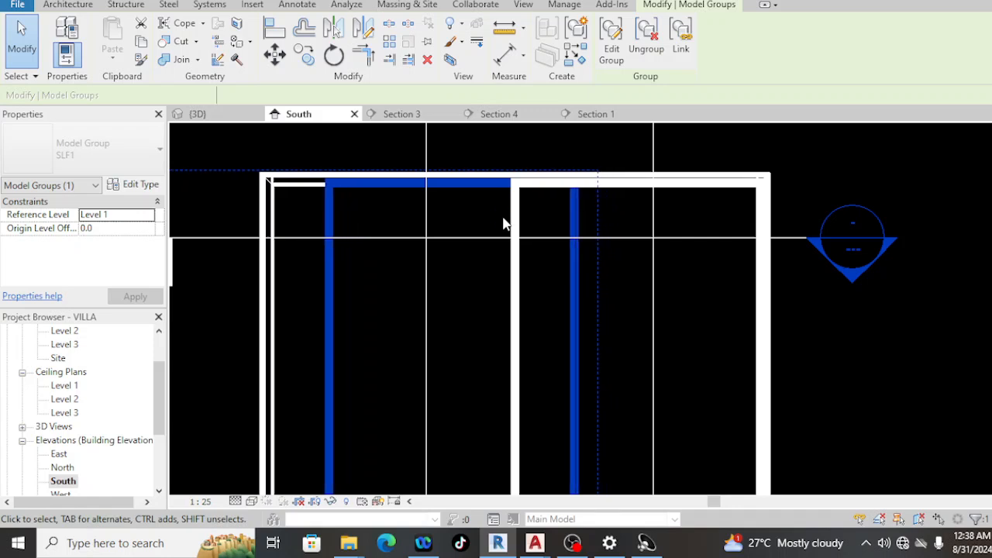
- Nudge the sliding panel SLF1 a short distance back toward the fixed panel
{"action": "key", "text": "Right"}
{"action": "key", "text": "Right"}
{"action": "key", "text": "Right"}
{"action": "key", "text": "Right"}
{"action": "key", "text": "Right"}
{"action": "key", "text": "Right"}
{"action": "key", "text": "Right"}
{"action": "key", "text": "Right"}
{"action": "key", "text": "Right"}
{"action": "key", "text": "Right"}
{"action": "key", "text": "Right"}
{"action": "key", "text": "Right"}
{"action": "key", "text": "Right"}
{"action": "key", "text": "Right"}
{"action": "key", "text": "Right"}
{"action": "key", "text": "Right"}
{"action": "key", "text": "Right"}
{"action": "key", "text": "Right"}
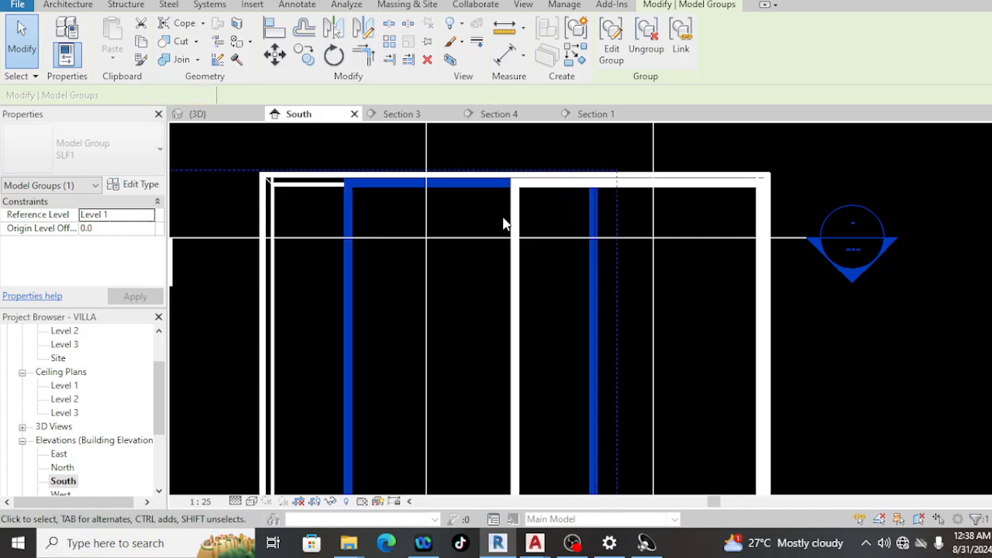
- Nudge the sliding panel SLF1 all the way to the frame jamb to close the door
{"action": "key", "text": "Left"}
{"action": "key", "text": "Left"}
{"action": "key", "text": "Left"}
{"action": "key", "text": "Left"}
{"action": "key", "text": "Left"}
{"action": "key", "text": "Left"}
{"action": "key", "text": "Left"}
{"action": "key", "text": "Left"}
{"action": "key", "text": "Left"}
{"action": "key", "text": "Left"}
{"action": "key", "text": "Left"}
{"action": "key", "text": "Left"}
{"action": "key", "text": "Left"}
{"action": "key", "text": "Left"}
{"action": "key", "text": "Left"}
{"action": "key", "text": "Left"}
{"action": "key", "text": "Left"}
{"action": "key", "text": "Left"}
{"action": "key", "text": "Left"}
{"action": "key", "text": "Left"}
{"action": "key", "text": "Left"}
{"action": "key", "text": "Left"}
{"action": "key", "text": "Left"}
{"action": "key", "text": "Left"}
{"action": "key", "text": "Left"}
{"action": "key", "text": "Left"}
{"action": "key", "text": "Left"}
{"action": "key", "text": "Left"}
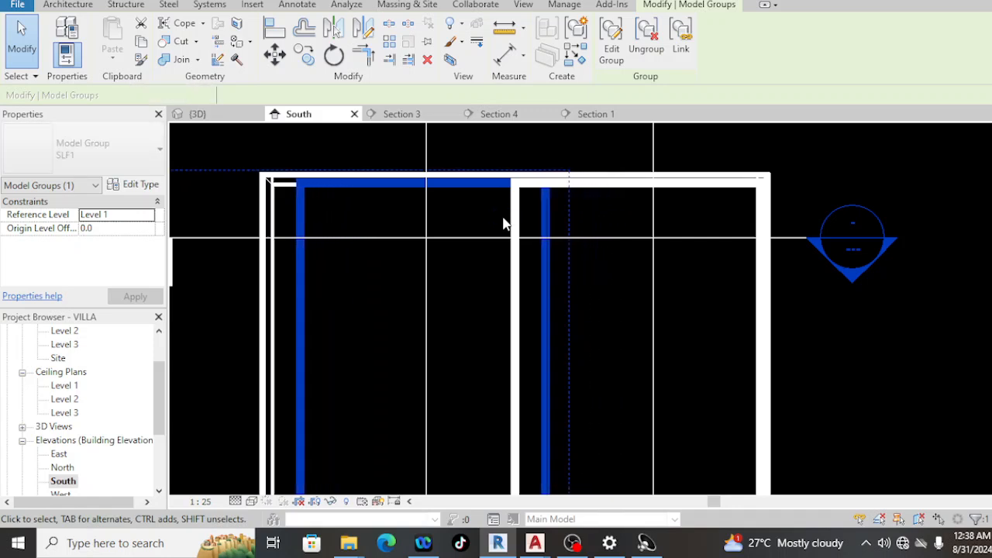
{"action": "key", "text": "Left"}
{"action": "key", "text": "Left"}
{"action": "key", "text": "Left"}
{"action": "key", "text": "Left"}
{"action": "key", "text": "Left"}
{"action": "key", "text": "Left"}
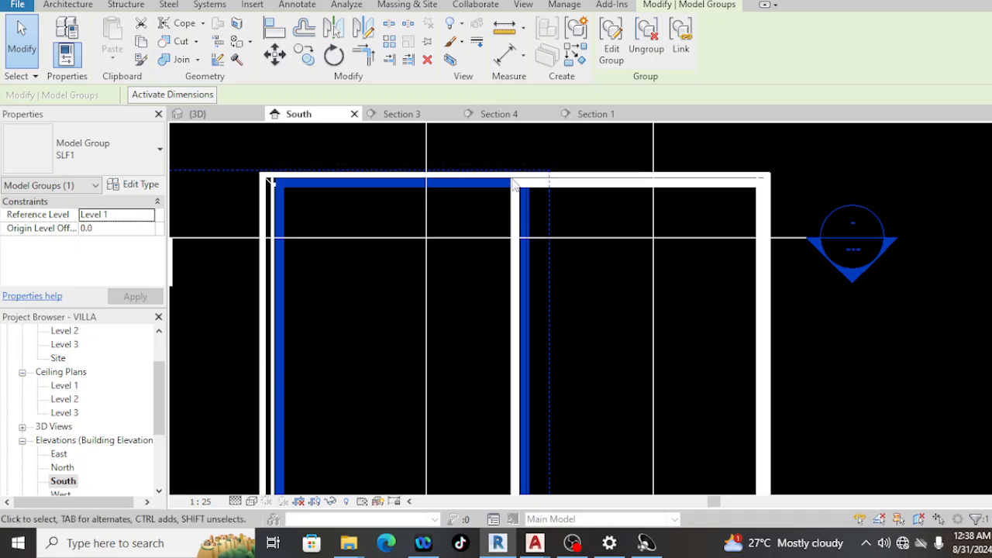
- Clear the panel selection and go to the Section 3 view from its section line, showing the meeting stiles
{"action": "left_click", "coordinate": [66, 482]}
{"action": "double_click", "coordinate": [68, 485]}
{"action": "left_click", "coordinate": [406, 309]}
{"action": "scroll", "coordinate": [406, 308], "scroll_direction": "down", "scroll_amount": 2}
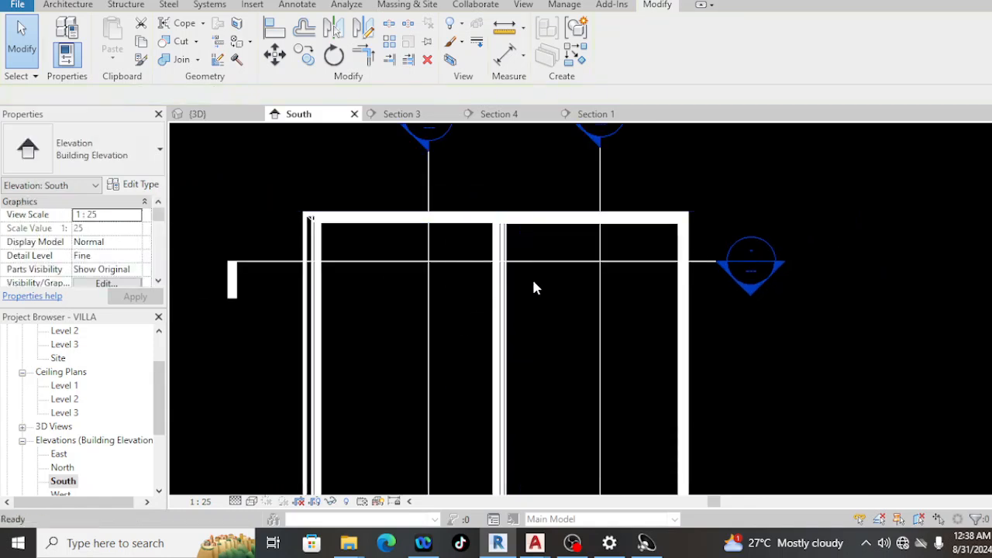
{"action": "right_click", "coordinate": [540, 259]}
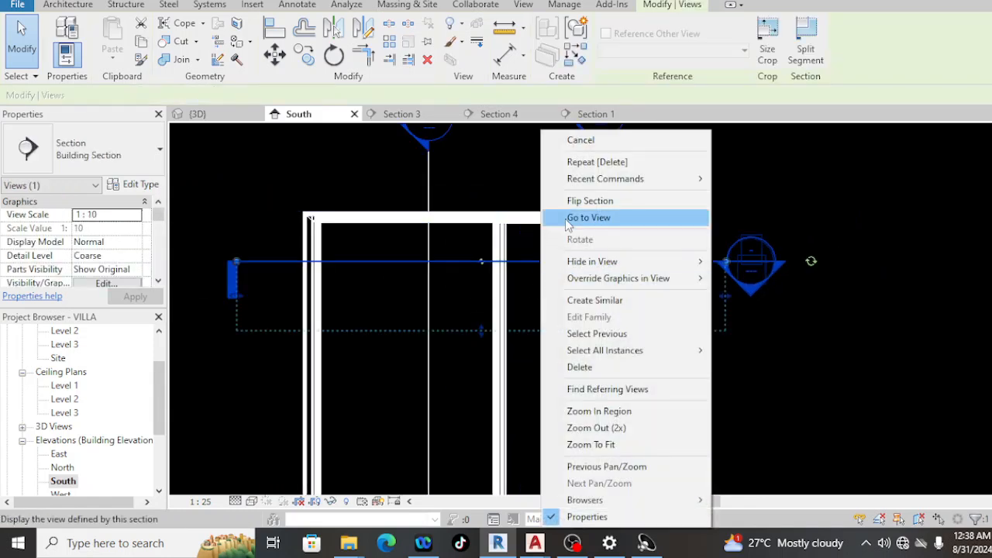
{"action": "left_click", "coordinate": [573, 218]}
{"action": "scroll", "coordinate": [667, 281], "scroll_direction": "up", "scroll_amount": 4}
{"action": "scroll", "coordinate": [665, 279], "scroll_direction": "up", "scroll_amount": 4}
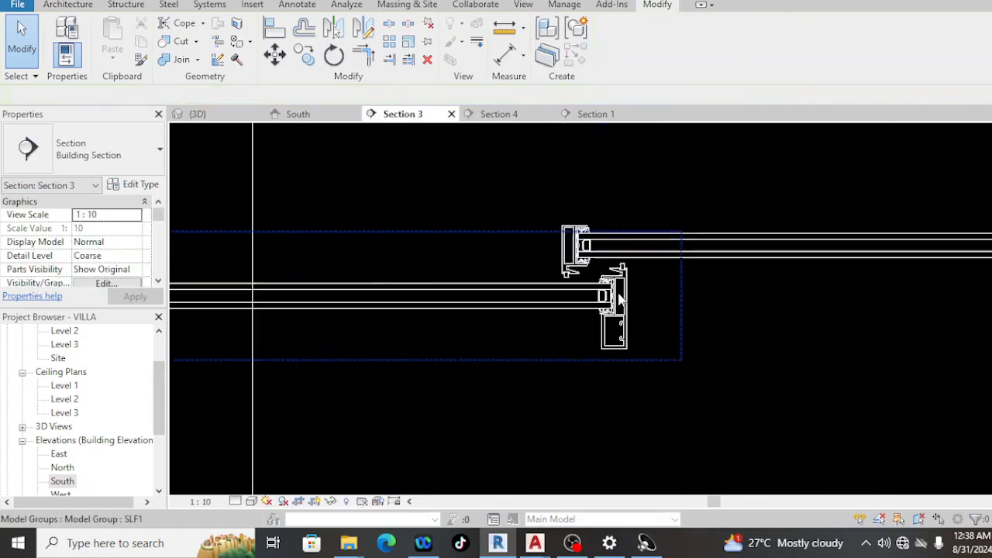
- Select the sliding panel SLF1 in Section 3 and move it until its stile interlocks with the fixed panel's stile
{"action": "left_click", "coordinate": [614, 267]}
{"action": "left_click_drag", "start_coordinate": [613, 264], "coordinate": [613, 258]}
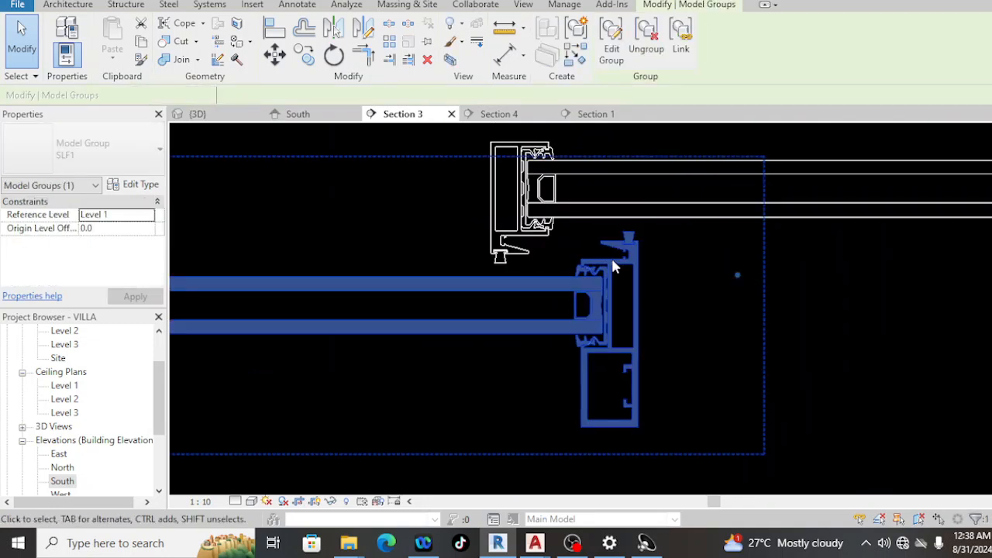
{"action": "left_click_drag", "start_coordinate": [550, 266], "coordinate": [526, 264]}
- Inspect how the closed sliding panel SLF1 sits against the seals inside the frame jamb
{"action": "scroll", "coordinate": [666, 248], "scroll_direction": "down", "scroll_amount": 5}
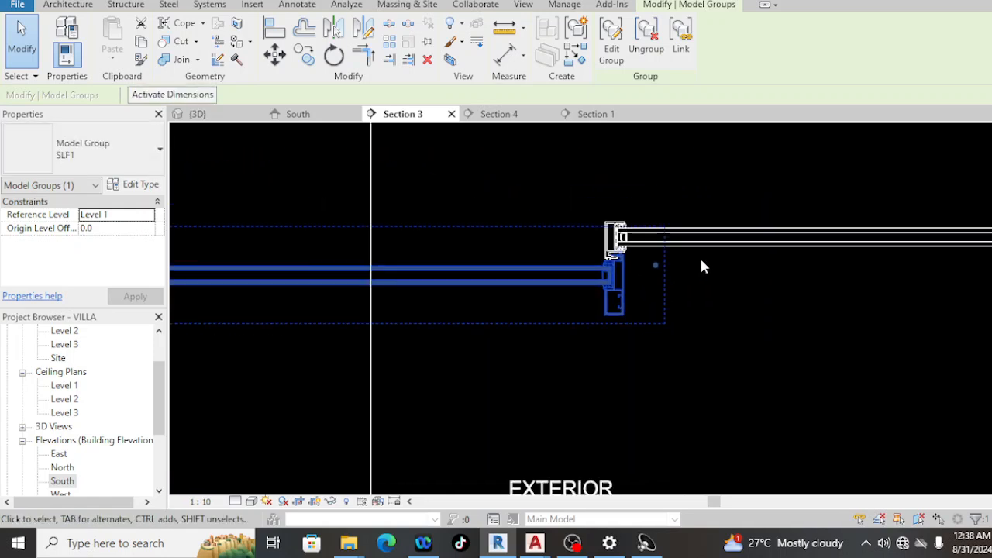
{"action": "scroll", "coordinate": [376, 286], "scroll_direction": "up", "scroll_amount": 4}
{"action": "scroll", "coordinate": [518, 198], "scroll_direction": "up", "scroll_amount": 4}
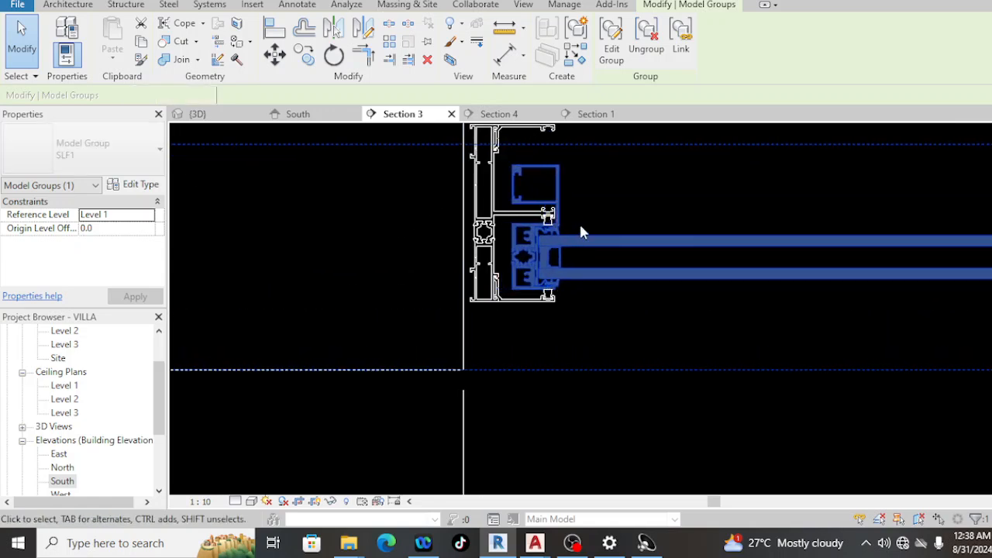
{"action": "scroll", "coordinate": [553, 221], "scroll_direction": "up", "scroll_amount": 3}
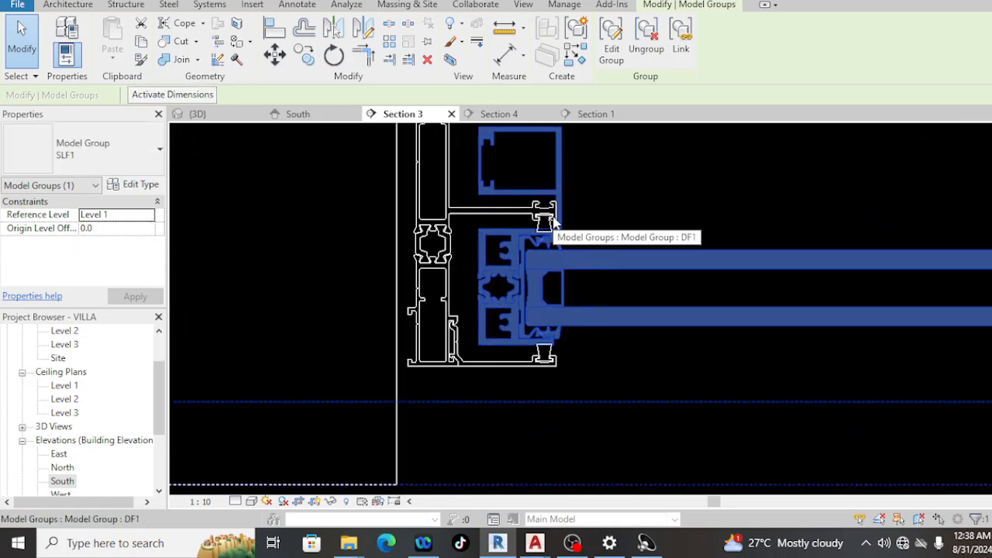
{"action": "scroll", "coordinate": [413, 253], "scroll_direction": "down", "scroll_amount": 3}
{"action": "scroll", "coordinate": [413, 253], "scroll_direction": "down", "scroll_amount": 3}
- Examine the interlocking hooks, brush seals and glazing gaskets at the meeting stiles, and clear the panel selection
{"action": "middle_click_drag", "start_coordinate": [689, 268], "coordinate": [593, 276]}
{"action": "scroll", "coordinate": [594, 277], "scroll_direction": "up", "scroll_amount": 5}
{"action": "scroll", "coordinate": [566, 264], "scroll_direction": "up", "scroll_amount": 2}
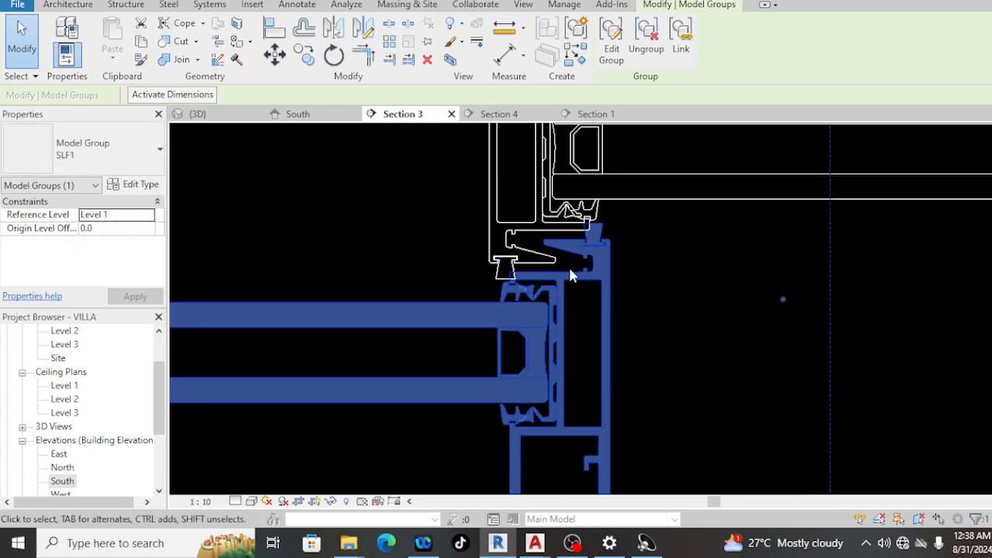
{"action": "scroll", "coordinate": [570, 264], "scroll_direction": "up", "scroll_amount": 2}
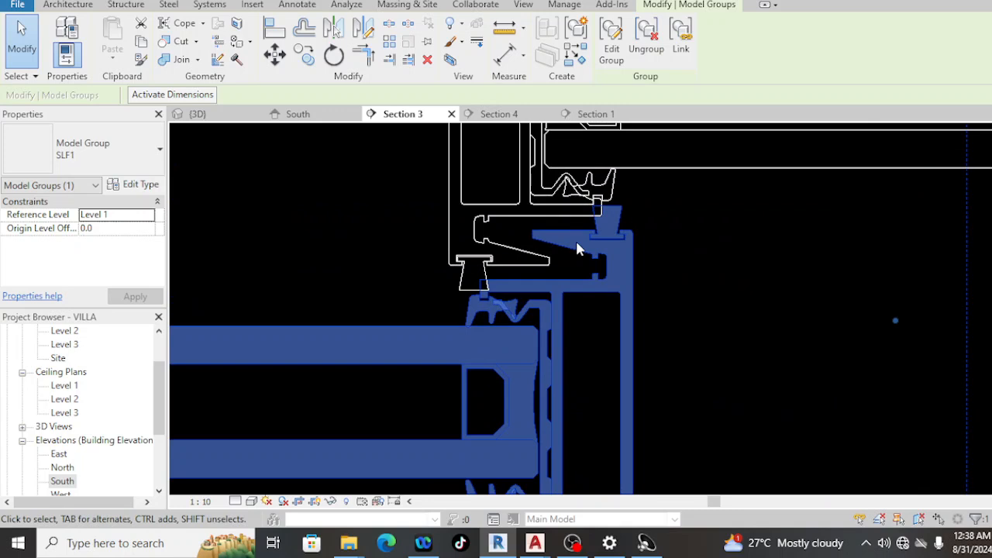
{"action": "scroll", "coordinate": [612, 218], "scroll_direction": "up", "scroll_amount": 2}
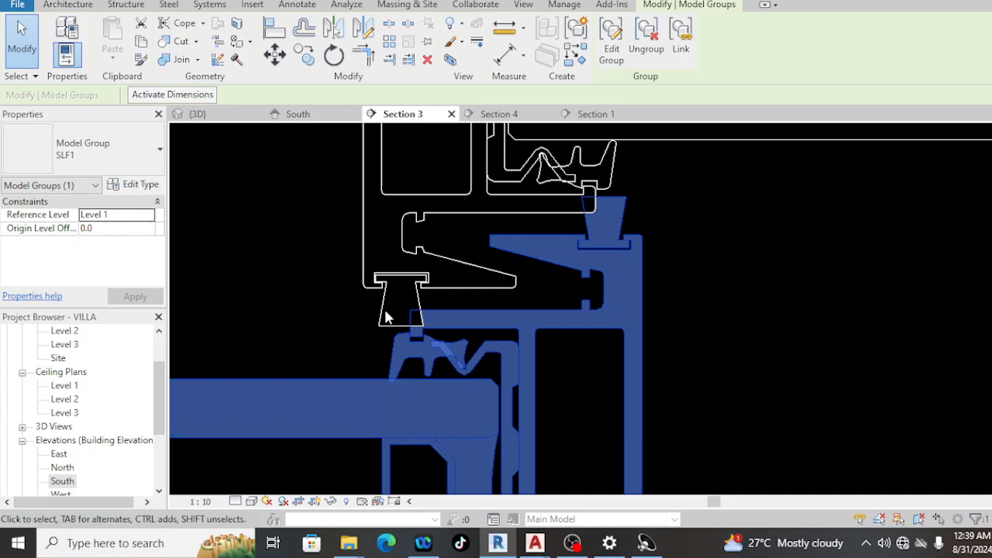
{"action": "scroll", "coordinate": [531, 238], "scroll_direction": "down", "scroll_amount": 1}
{"action": "scroll", "coordinate": [531, 238], "scroll_direction": "down", "scroll_amount": 1}
{"action": "middle_click_drag", "start_coordinate": [482, 311], "coordinate": [589, 166]}
{"action": "scroll", "coordinate": [557, 181], "scroll_direction": "up", "scroll_amount": 2}
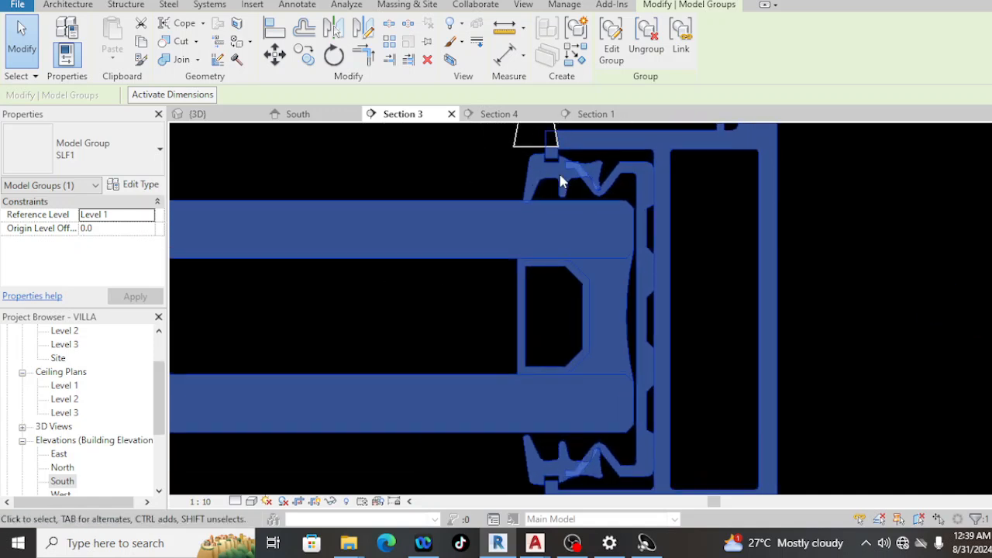
{"action": "scroll", "coordinate": [592, 180], "scroll_direction": "down", "scroll_amount": 1}
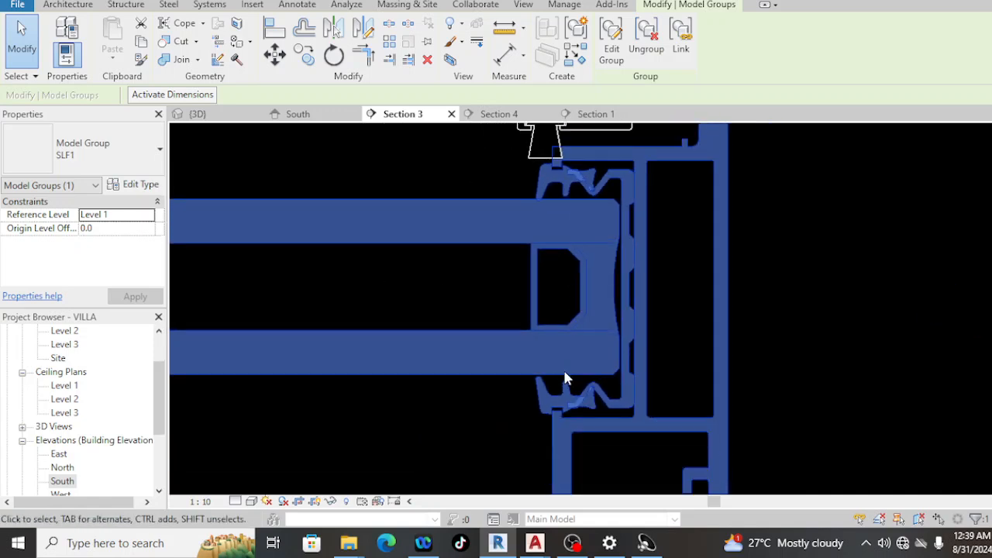
{"action": "key", "text": "Escape"}
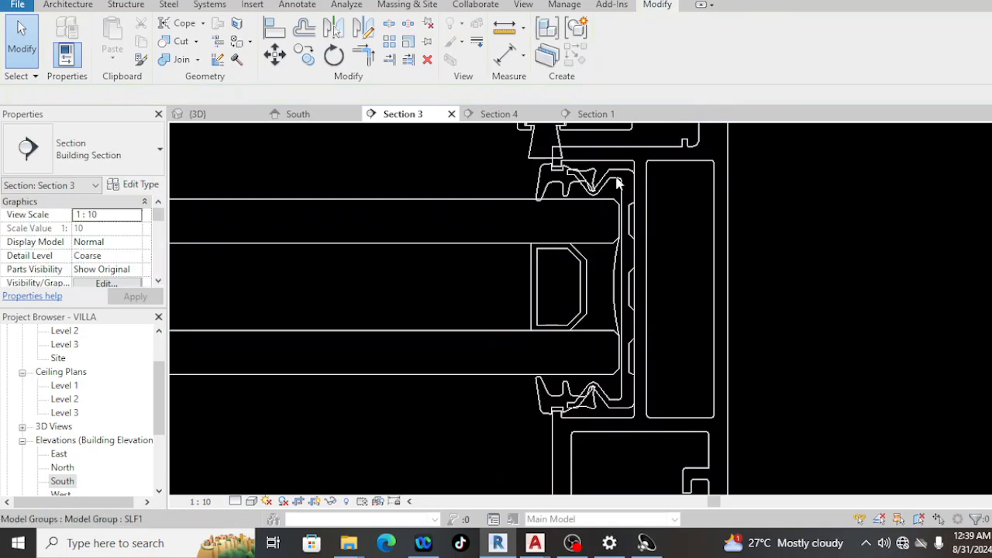
- Show the whole door in Section 3 and go to the Section 4 view from its section line
{"action": "scroll", "coordinate": [618, 186], "scroll_direction": "down", "scroll_amount": 5}
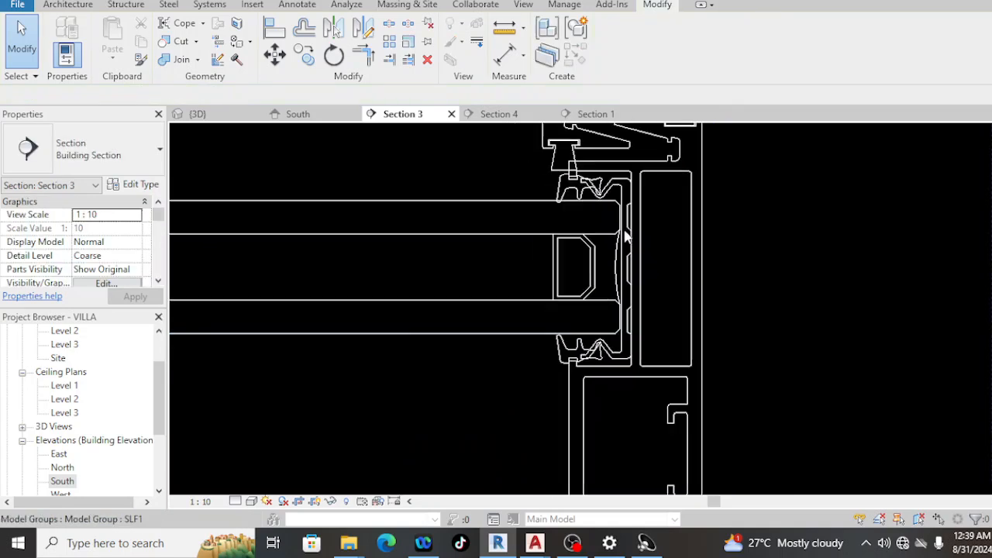
{"action": "middle_click_drag", "start_coordinate": [675, 212], "coordinate": [659, 232]}
{"action": "scroll", "coordinate": [665, 225], "scroll_direction": "down", "scroll_amount": 5}
{"action": "scroll", "coordinate": [573, 223], "scroll_direction": "down", "scroll_amount": 1}
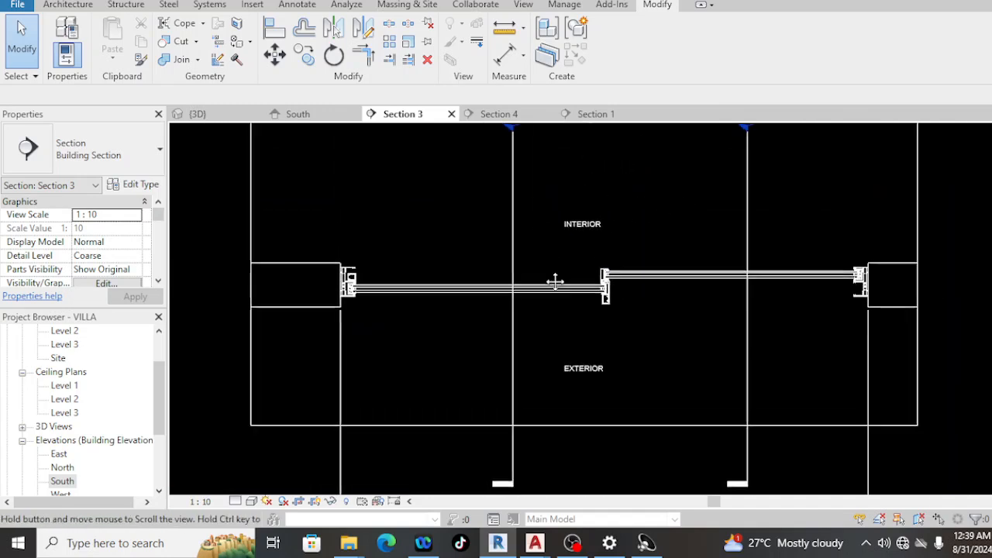
{"action": "middle_click_drag", "start_coordinate": [523, 181], "coordinate": [522, 215]}
{"action": "left_click", "coordinate": [515, 204]}
{"action": "right_click", "coordinate": [514, 204]}
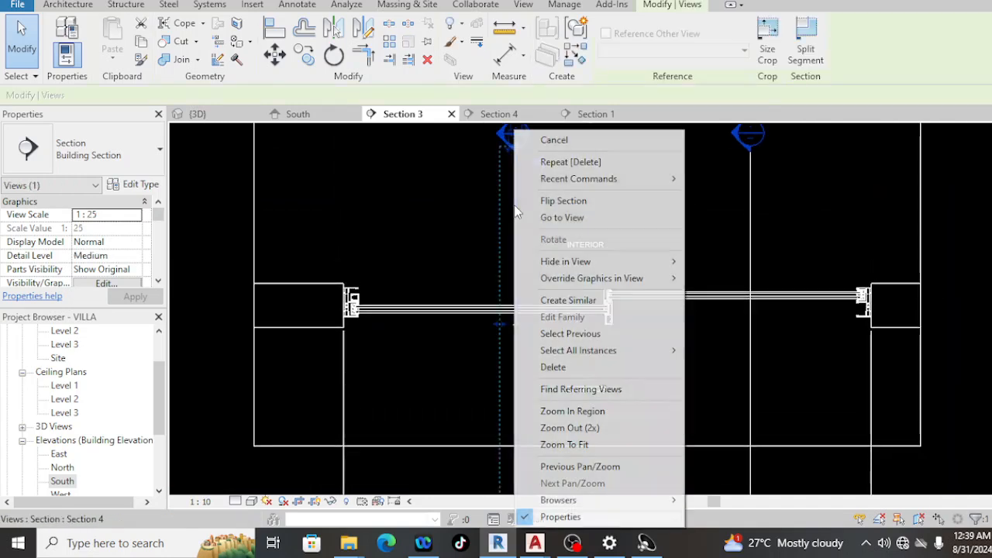
{"action": "left_click", "coordinate": [553, 217]}
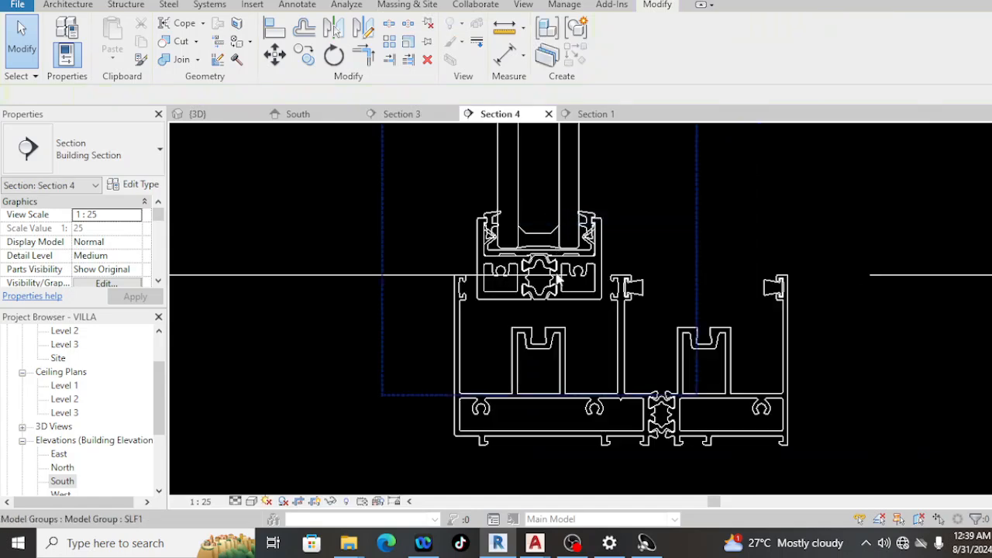
- Examine the sliding panel's bottom rail above the sill tracks in Section 4
{"action": "scroll", "coordinate": [572, 317], "scroll_direction": "down", "scroll_amount": 3}
{"action": "scroll", "coordinate": [573, 315], "scroll_direction": "up", "scroll_amount": 5}
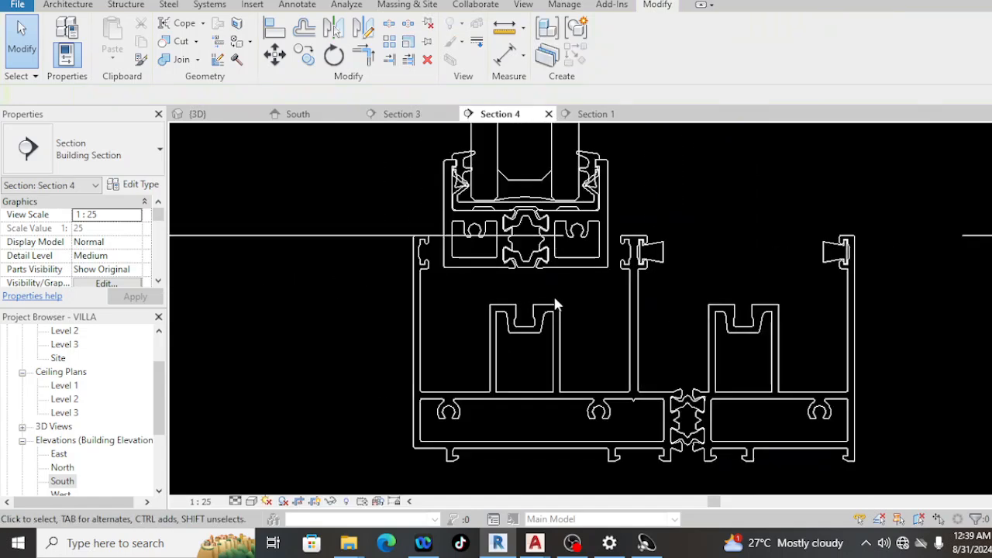
{"action": "scroll", "coordinate": [560, 285], "scroll_direction": "down", "scroll_amount": 4}
{"action": "scroll", "coordinate": [540, 299], "scroll_direction": "up", "scroll_amount": 5}
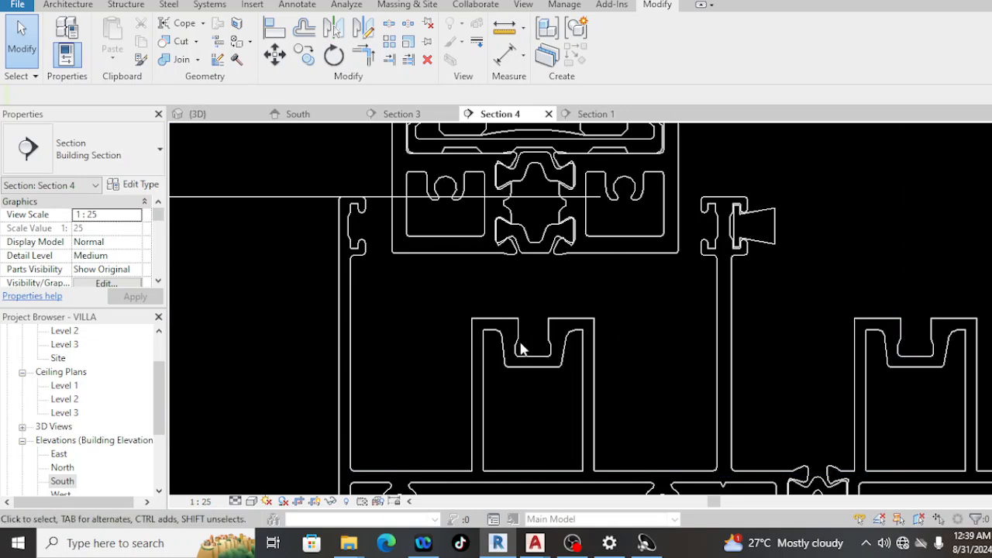
{"action": "scroll", "coordinate": [521, 349], "scroll_direction": "down", "scroll_amount": 6}
{"action": "scroll", "coordinate": [542, 305], "scroll_direction": "down", "scroll_amount": 1}
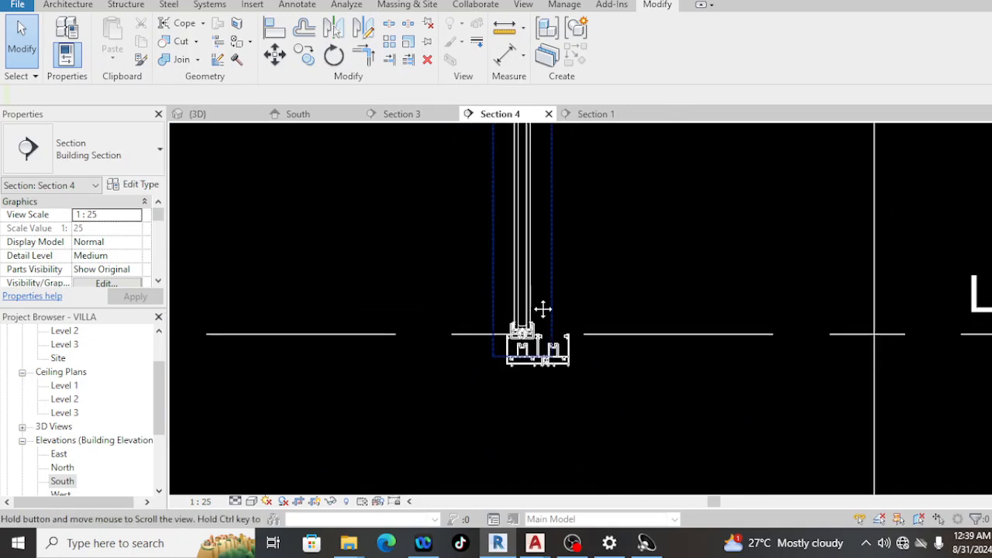
{"action": "middle_click_drag", "start_coordinate": [543, 306], "coordinate": [543, 377]}
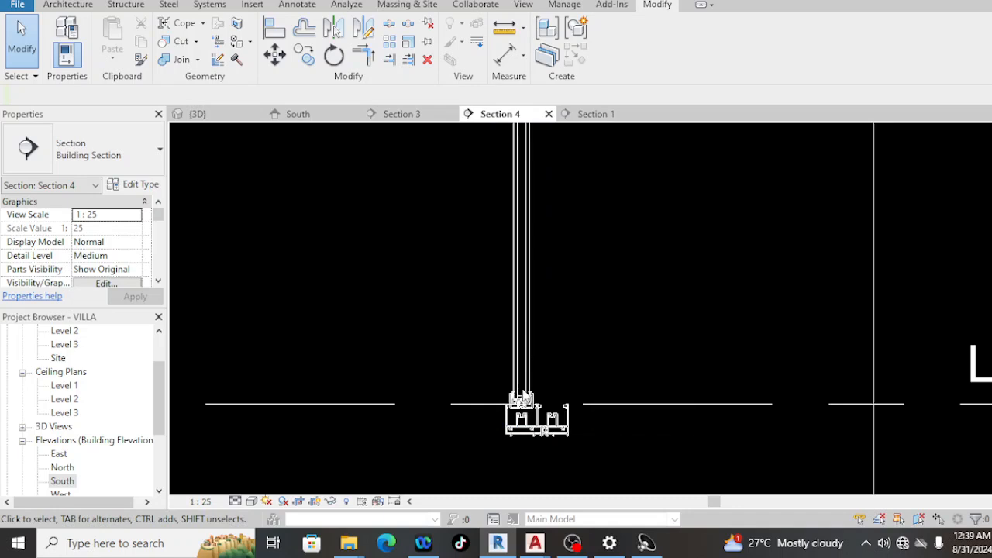
- Inspect the head detail in Section 4, highlight the door frame group DF1 there, and clear the selection
{"action": "scroll", "coordinate": [523, 397], "scroll_direction": "down", "scroll_amount": 3}
{"action": "middle_click_drag", "start_coordinate": [544, 230], "coordinate": [551, 422]}
{"action": "middle_click_drag", "start_coordinate": [530, 166], "coordinate": [530, 310]}
{"action": "scroll", "coordinate": [539, 217], "scroll_direction": "up", "scroll_amount": 8}
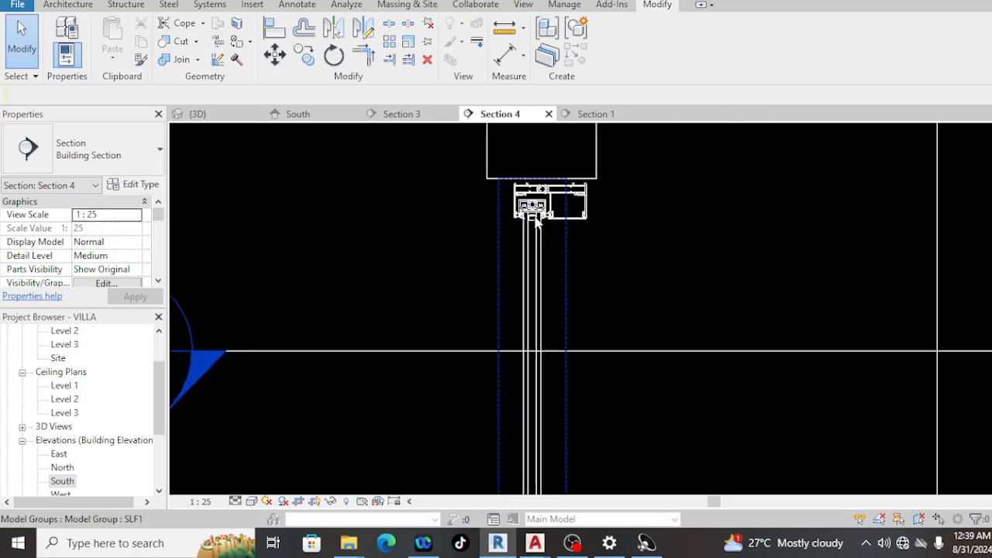
{"action": "middle_click_drag", "start_coordinate": [591, 178], "coordinate": [498, 289]}
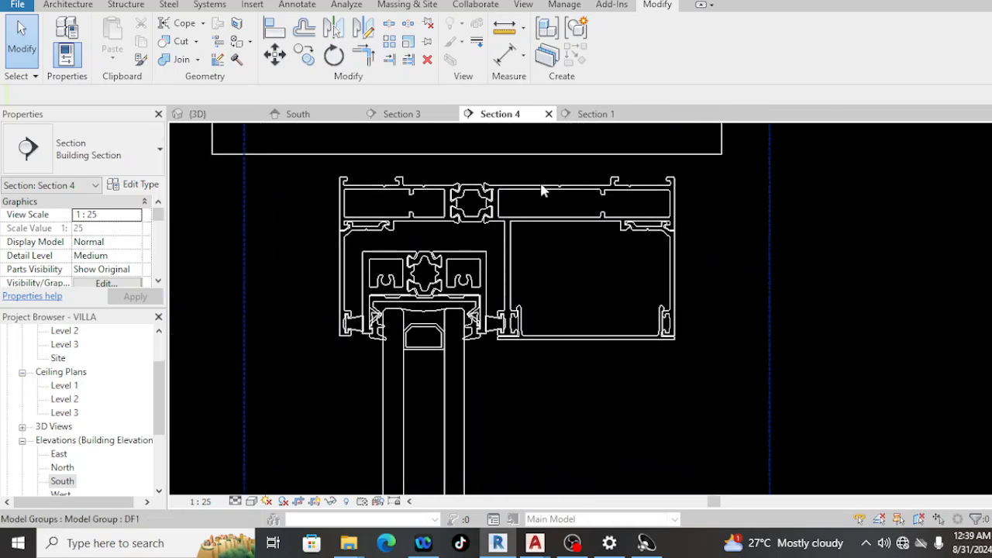
{"action": "left_click", "coordinate": [541, 188]}
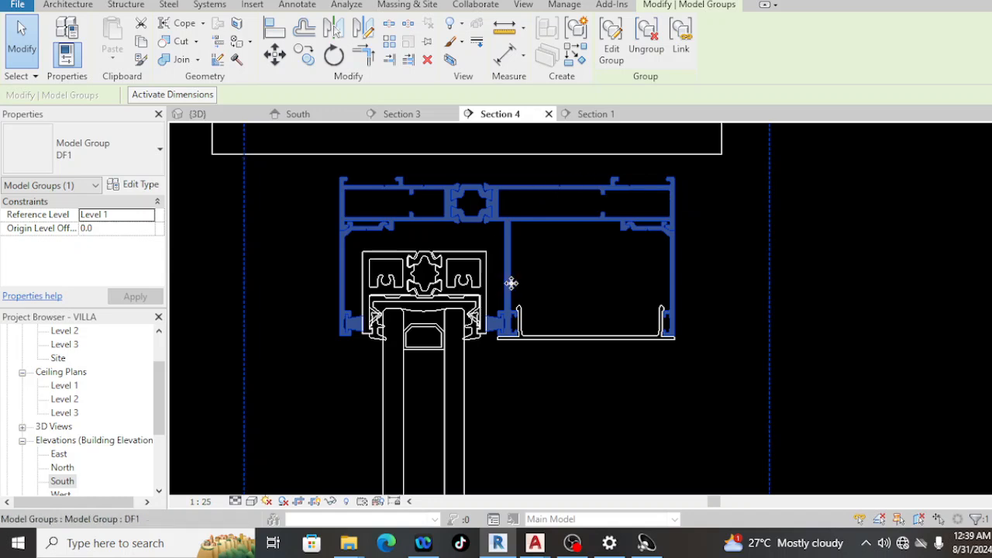
{"action": "scroll", "coordinate": [550, 364], "scroll_direction": "up", "scroll_amount": 2}
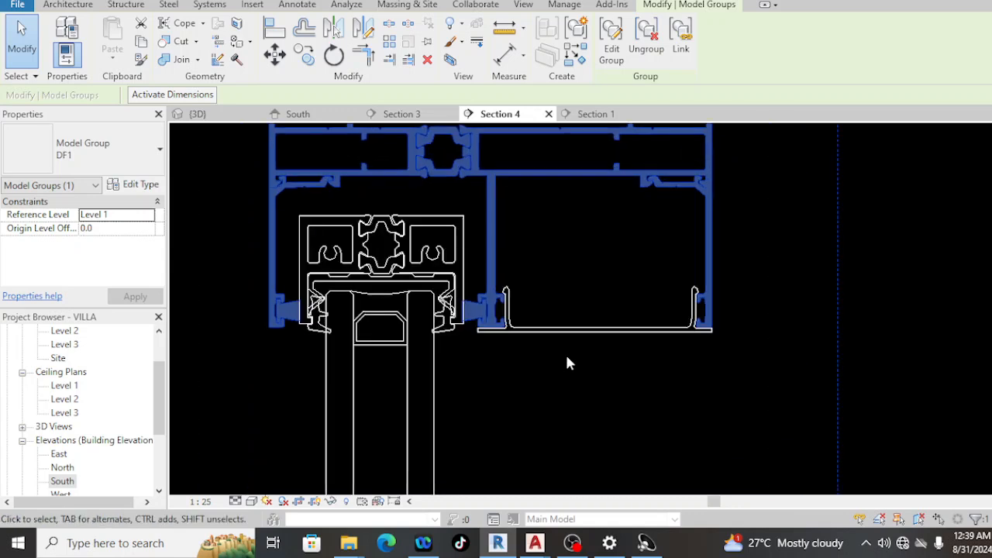
{"action": "scroll", "coordinate": [524, 279], "scroll_direction": "down", "scroll_amount": 1}
{"action": "scroll", "coordinate": [524, 267], "scroll_direction": "down", "scroll_amount": 5}
{"action": "scroll", "coordinate": [531, 203], "scroll_direction": "down", "scroll_amount": 3}
{"action": "key", "text": "Escape"}
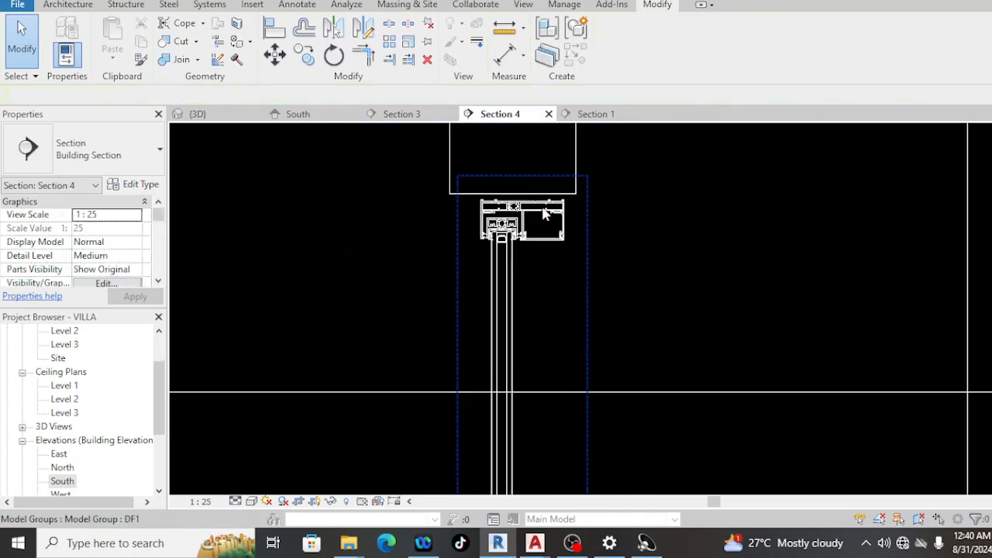
- Select the door frame group DF1 at the head and inspect its highlighted profile down at the sill
{"action": "left_click", "coordinate": [540, 208]}
{"action": "scroll", "coordinate": [532, 200], "scroll_direction": "down", "scroll_amount": 2}
{"action": "scroll", "coordinate": [532, 195], "scroll_direction": "down", "scroll_amount": 3}
{"action": "middle_click_drag", "start_coordinate": [537, 371], "coordinate": [534, 170]}
{"action": "scroll", "coordinate": [509, 441], "scroll_direction": "up", "scroll_amount": 2}
{"action": "scroll", "coordinate": [522, 439], "scroll_direction": "up", "scroll_amount": 5}
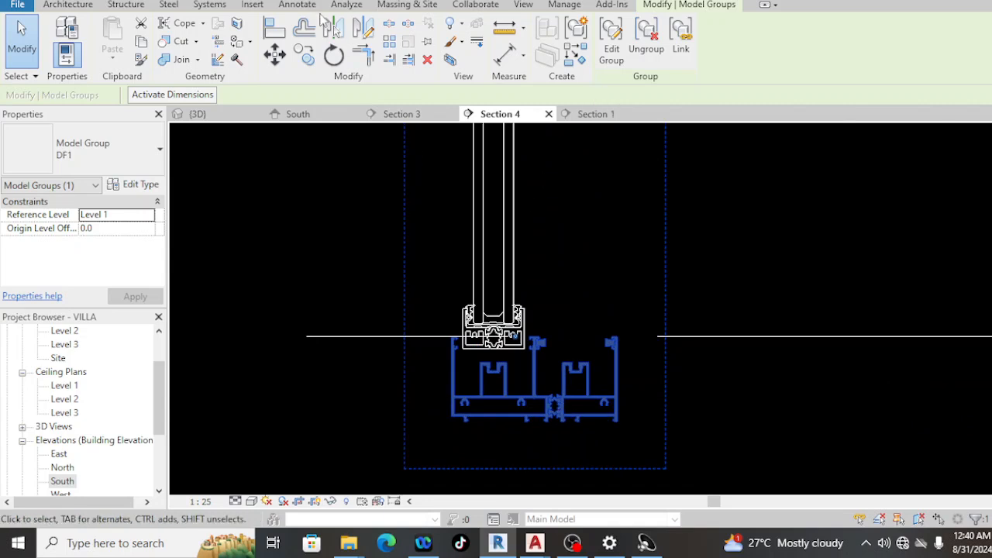
- Open the 3D view and select the rectangular wall opening around the door at the frame's lower corner
{"action": "left_click", "coordinate": [265, 0]}
{"action": "scroll", "coordinate": [465, 356], "scroll_direction": "up", "scroll_amount": 8}
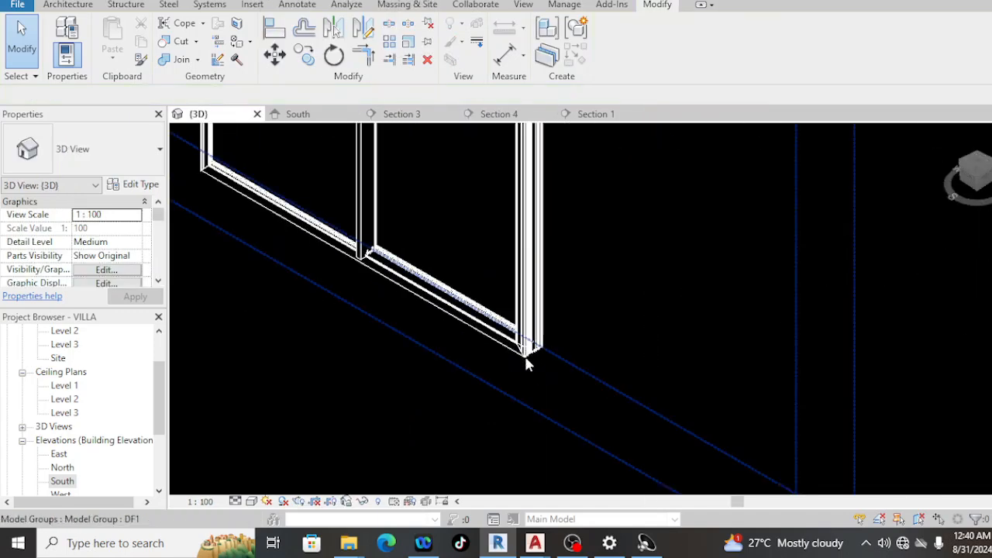
{"action": "scroll", "coordinate": [526, 358], "scroll_direction": "up", "scroll_amount": 2}
{"action": "key", "text": "Tab"}
{"action": "left_click", "coordinate": [525, 355]}
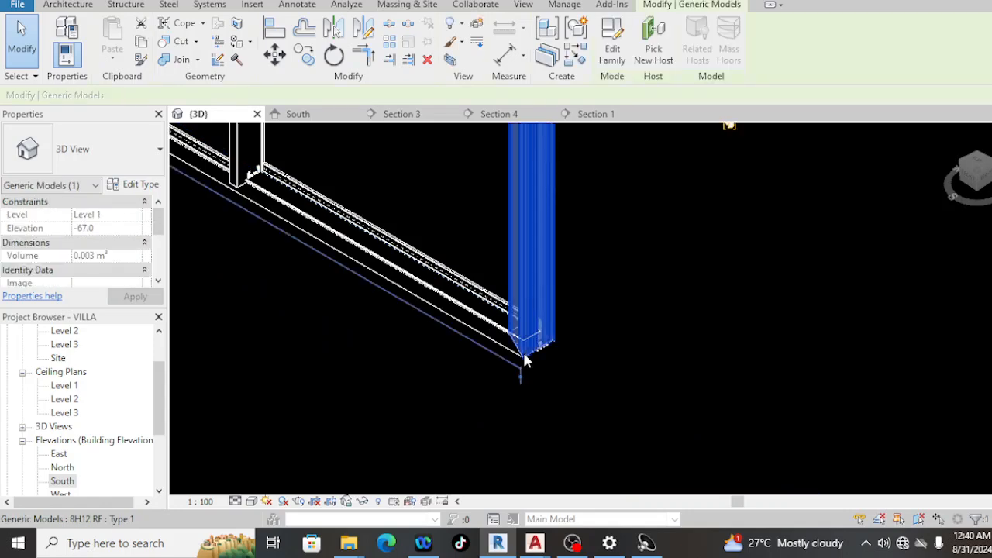
{"action": "key", "text": "Escape"}
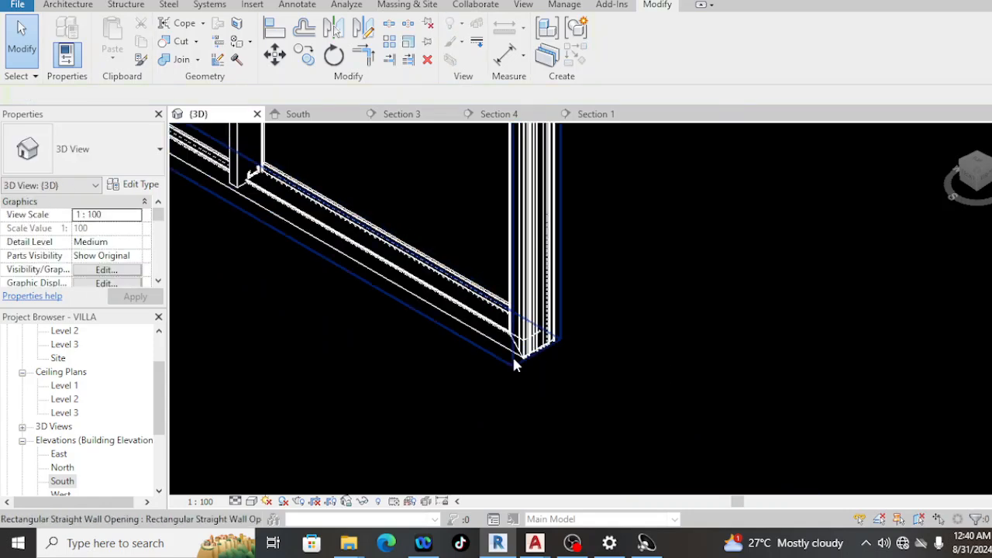
{"action": "left_click", "coordinate": [513, 363]}
{"action": "scroll", "coordinate": [528, 366], "scroll_direction": "down", "scroll_amount": 3}
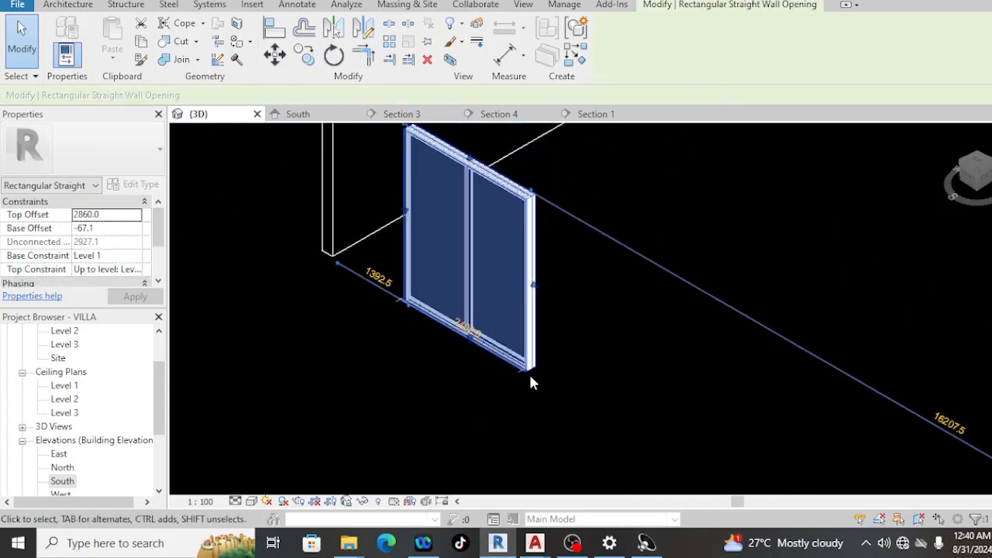
- Select the door frame group DF1 at the door's upper corner, inspect it along the head and jambs, and clear the selection
{"action": "key", "text": "Escape"}
{"action": "scroll", "coordinate": [526, 201], "scroll_direction": "up", "scroll_amount": 4}
{"action": "scroll", "coordinate": [533, 225], "scroll_direction": "up", "scroll_amount": 2}
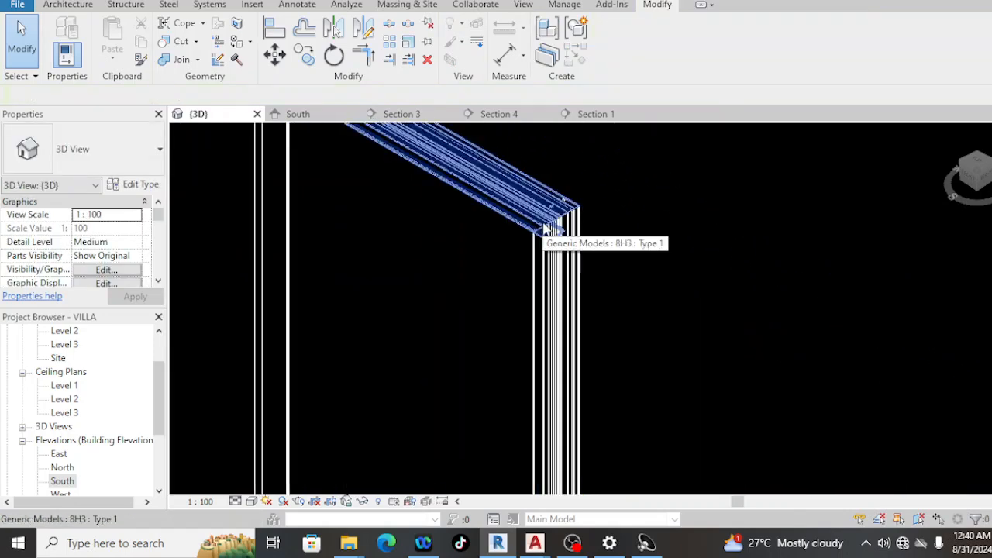
{"action": "scroll", "coordinate": [543, 256], "scroll_direction": "down", "scroll_amount": 2}
{"action": "left_click", "coordinate": [547, 265]}
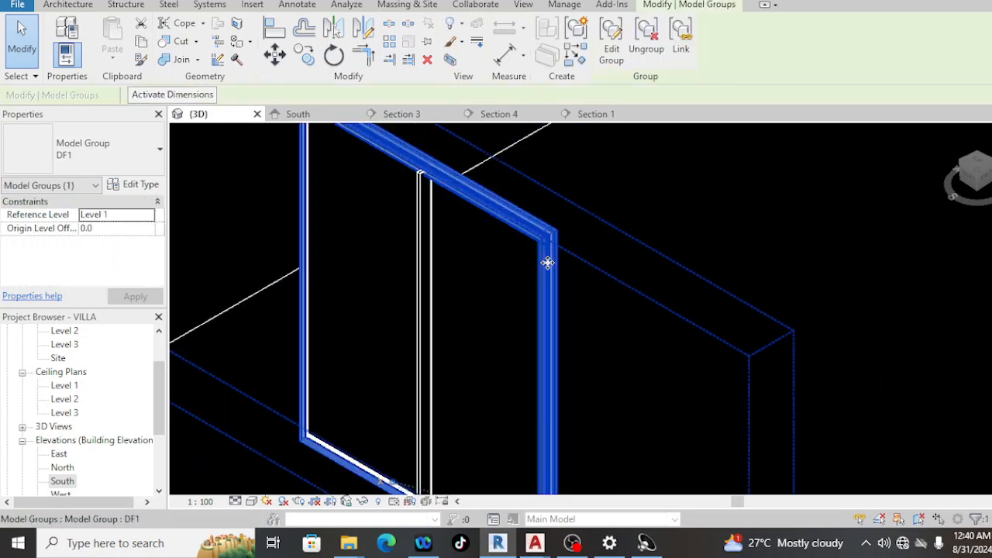
{"action": "scroll", "coordinate": [557, 259], "scroll_direction": "down", "scroll_amount": 2}
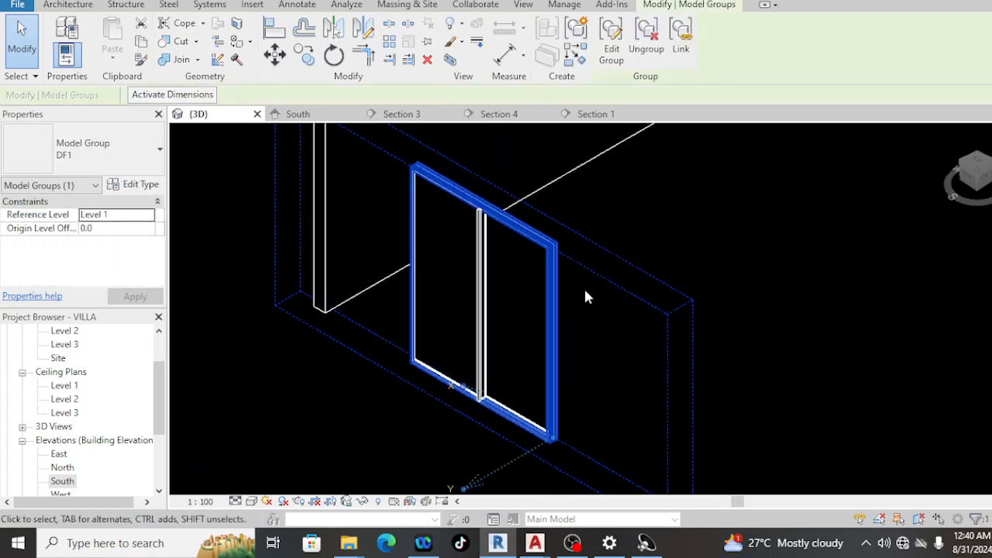
{"action": "scroll", "coordinate": [425, 182], "scroll_direction": "up", "scroll_amount": 1}
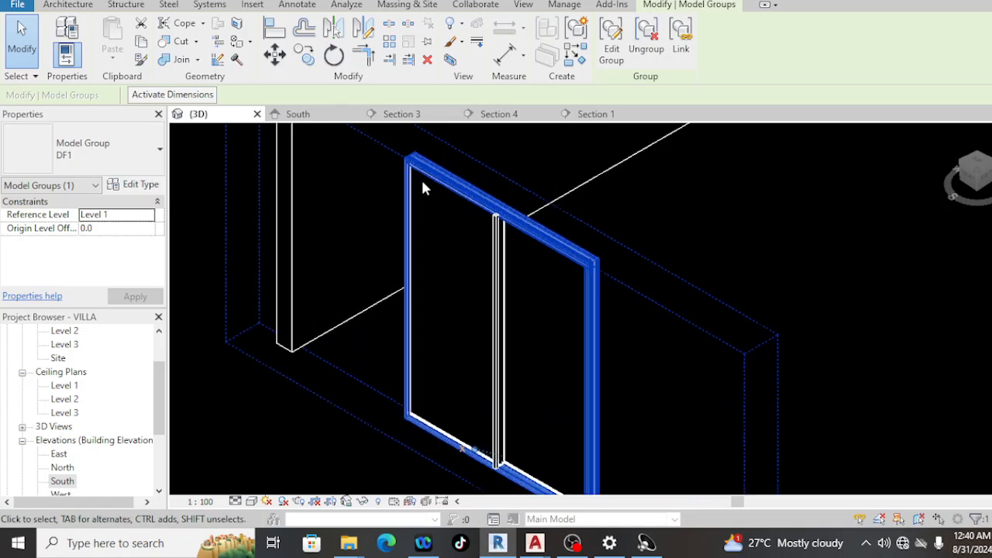
{"action": "scroll", "coordinate": [433, 182], "scroll_direction": "up", "scroll_amount": 2}
{"action": "scroll", "coordinate": [404, 179], "scroll_direction": "up", "scroll_amount": 1}
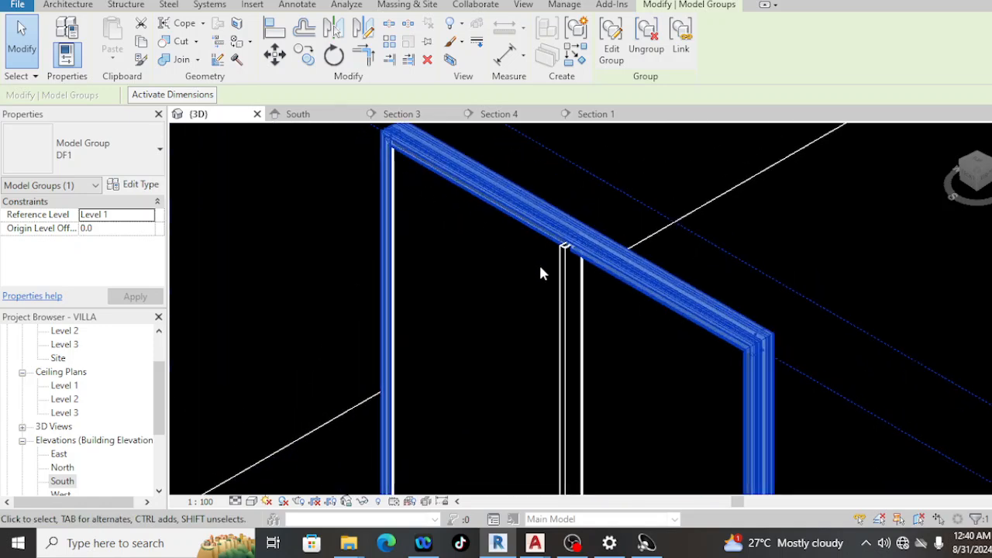
{"action": "scroll", "coordinate": [558, 268], "scroll_direction": "up", "scroll_amount": 1}
{"action": "key", "text": "Escape"}
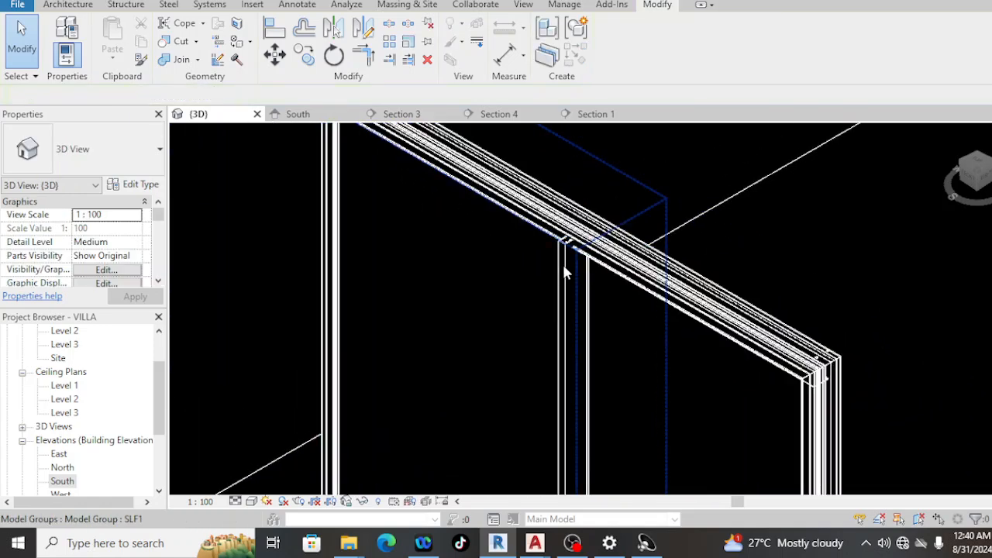
- Select the sliding panel group SLF1 at the door's meeting stile, view it within the frame, and clear the selection
{"action": "key", "text": "Tab"}
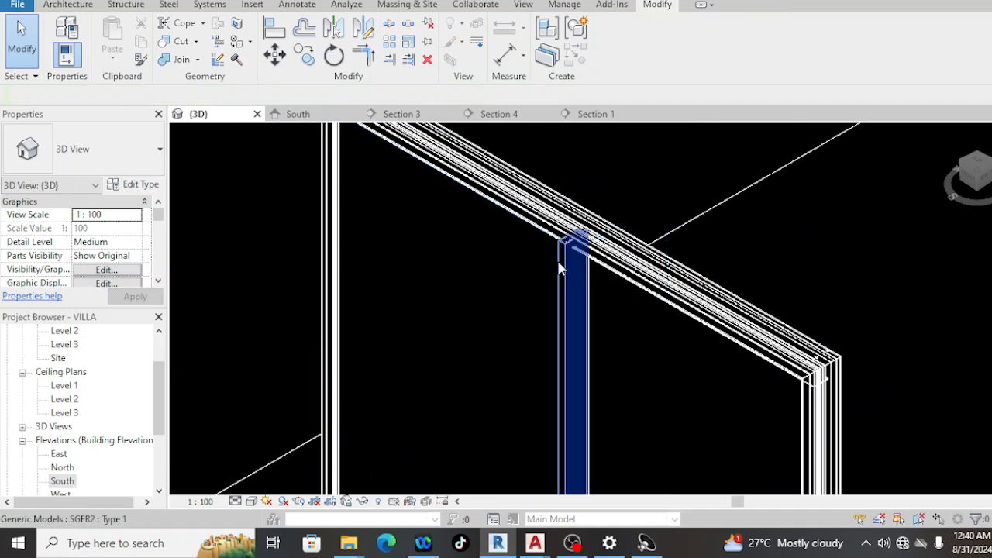
{"action": "left_click", "coordinate": [527, 228]}
{"action": "scroll", "coordinate": [525, 222], "scroll_direction": "down", "scroll_amount": 4}
{"action": "scroll", "coordinate": [577, 279], "scroll_direction": "up", "scroll_amount": 6}
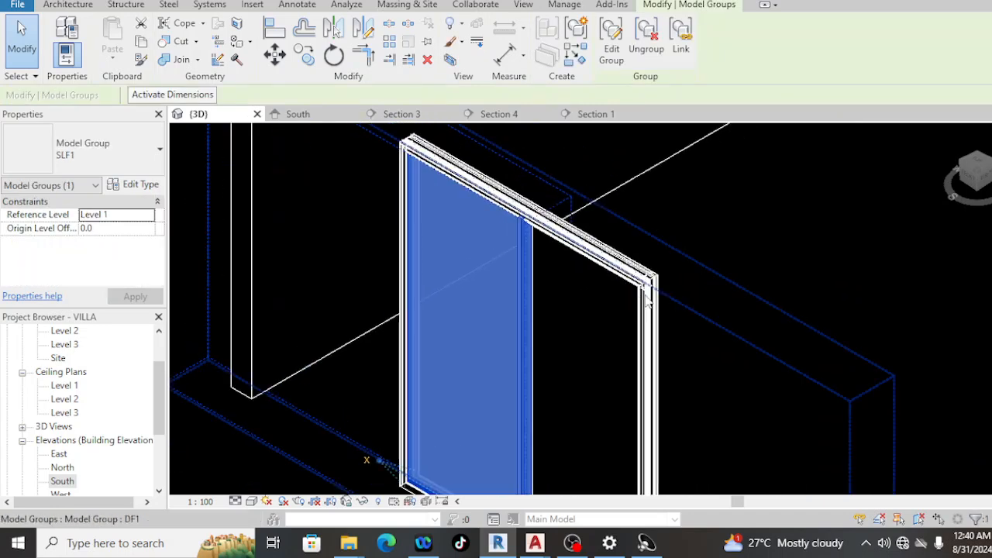
{"action": "key", "text": "Escape"}
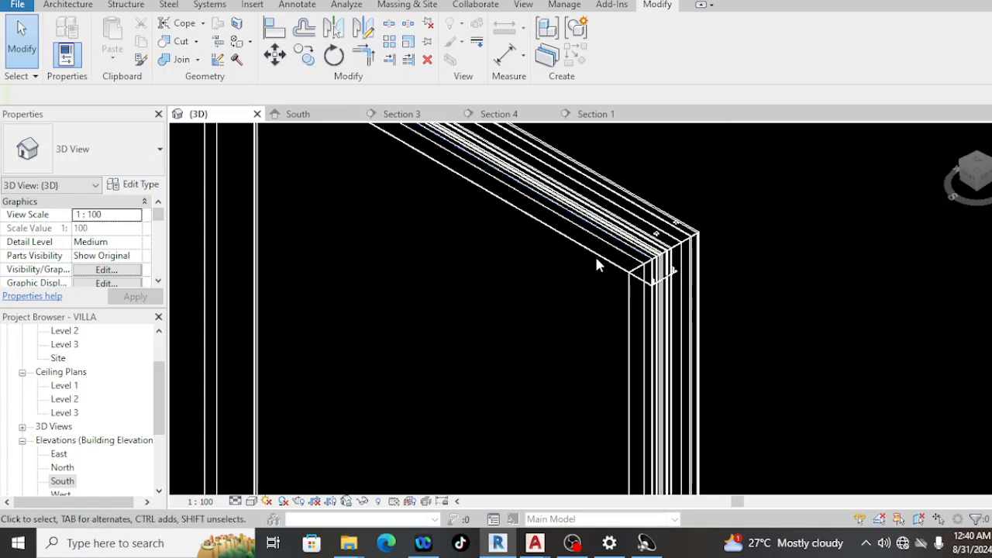
- Inspect the frame's upper corner, highlight the door frame group DF1 from there, and clear the selection
{"action": "scroll", "coordinate": [596, 265], "scroll_direction": "down", "scroll_amount": 2}
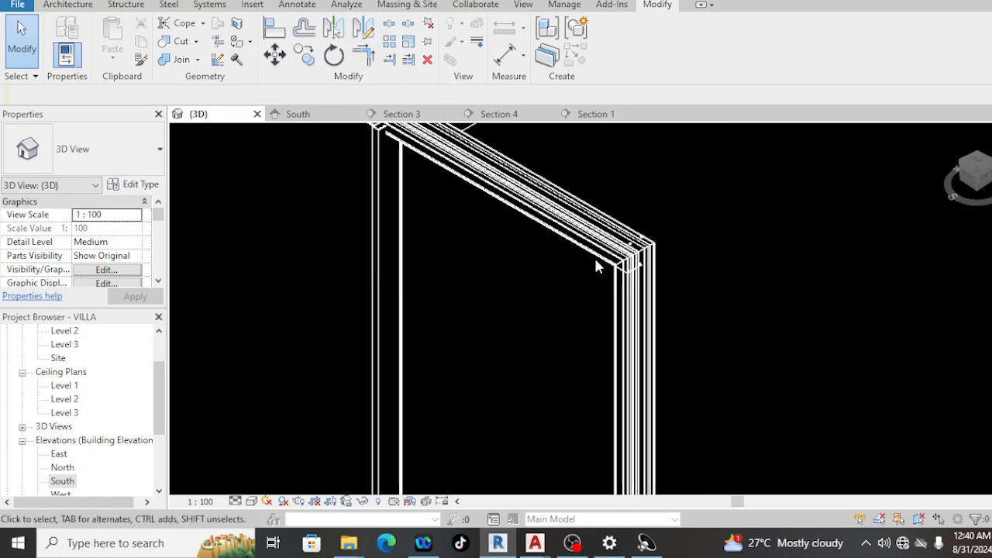
{"action": "scroll", "coordinate": [595, 266], "scroll_direction": "down", "scroll_amount": 4}
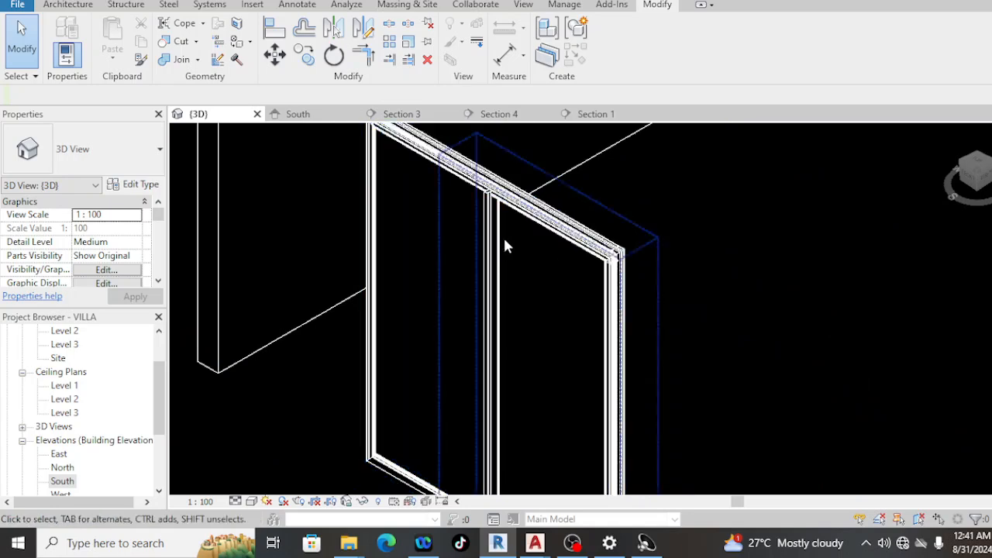
{"action": "scroll", "coordinate": [612, 260], "scroll_direction": "up", "scroll_amount": 4}
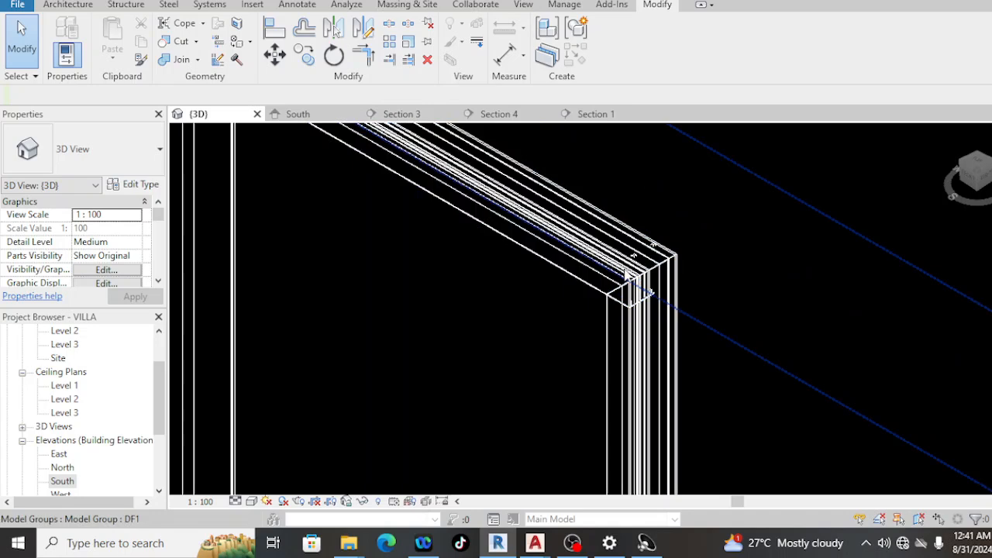
{"action": "scroll", "coordinate": [628, 263], "scroll_direction": "down", "scroll_amount": 2}
{"action": "left_click", "coordinate": [623, 270]}
{"action": "scroll", "coordinate": [612, 271], "scroll_direction": "down", "scroll_amount": 2}
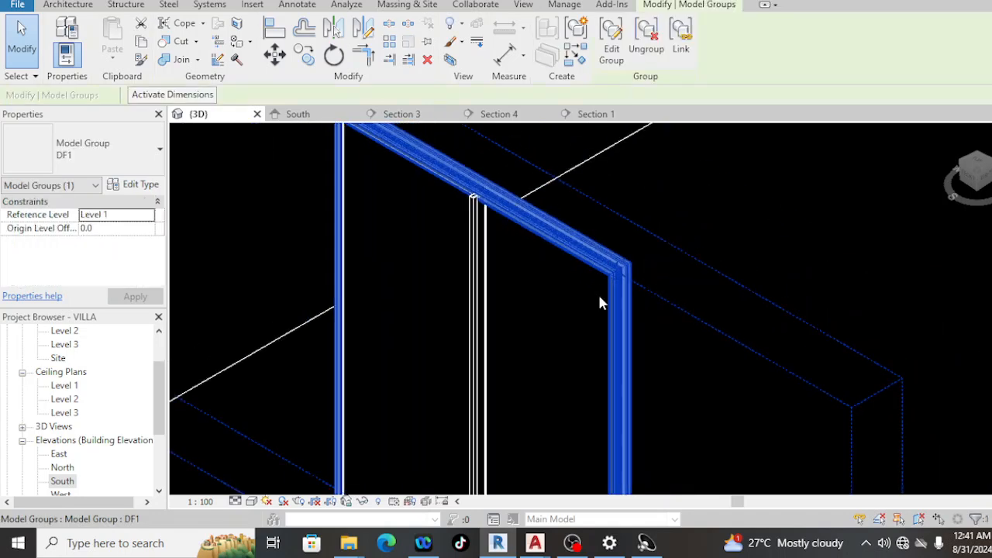
{"action": "left_click", "coordinate": [595, 353]}
- Inspect the sill in the 3D view, highlight the frame group DF1 along the bottom, and clear the selection
{"action": "scroll", "coordinate": [595, 353], "scroll_direction": "up", "scroll_amount": 2}
{"action": "middle_click_drag", "start_coordinate": [590, 441], "coordinate": [576, 170]}
{"action": "middle_click_drag", "start_coordinate": [529, 449], "coordinate": [512, 294]}
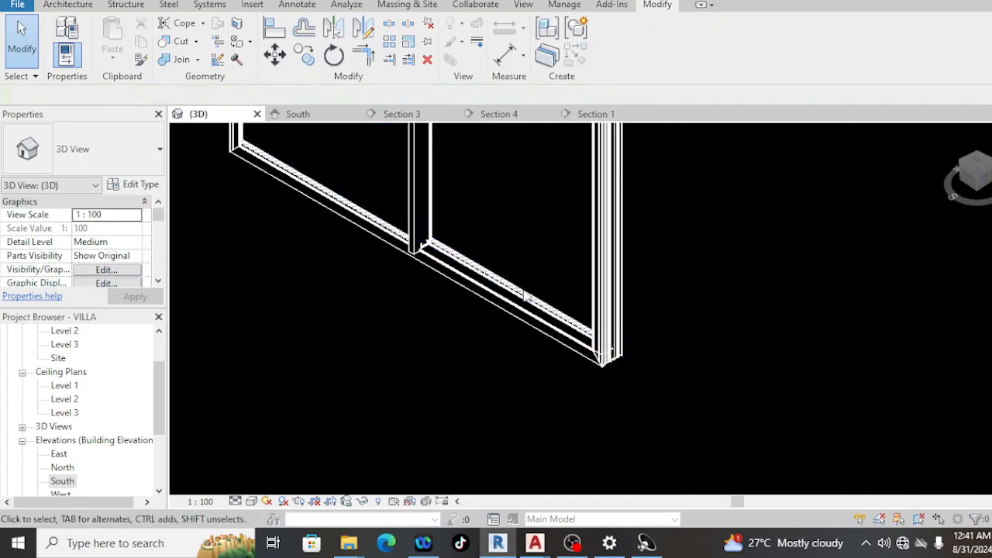
{"action": "left_click", "coordinate": [527, 297]}
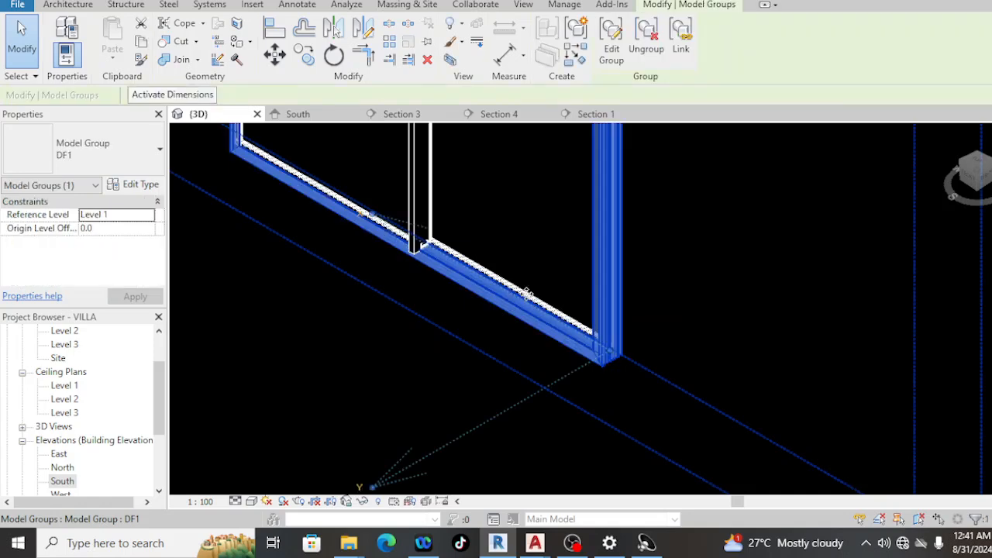
{"action": "key", "text": "Escape"}
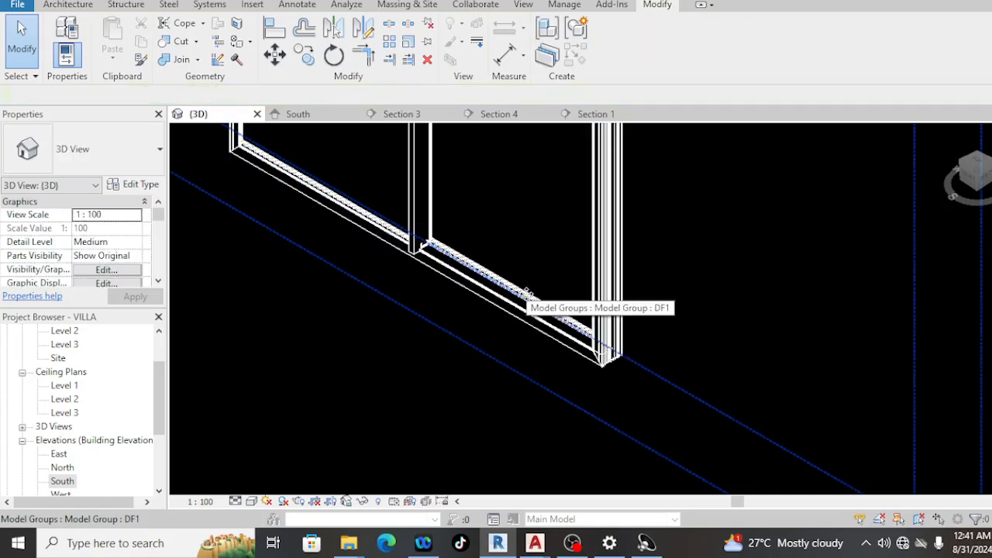
- Copy the fixed panel group FG1 out of the door into the empty space beside it, then highlight the copy and deselect it
{"action": "left_click", "coordinate": [513, 310]}
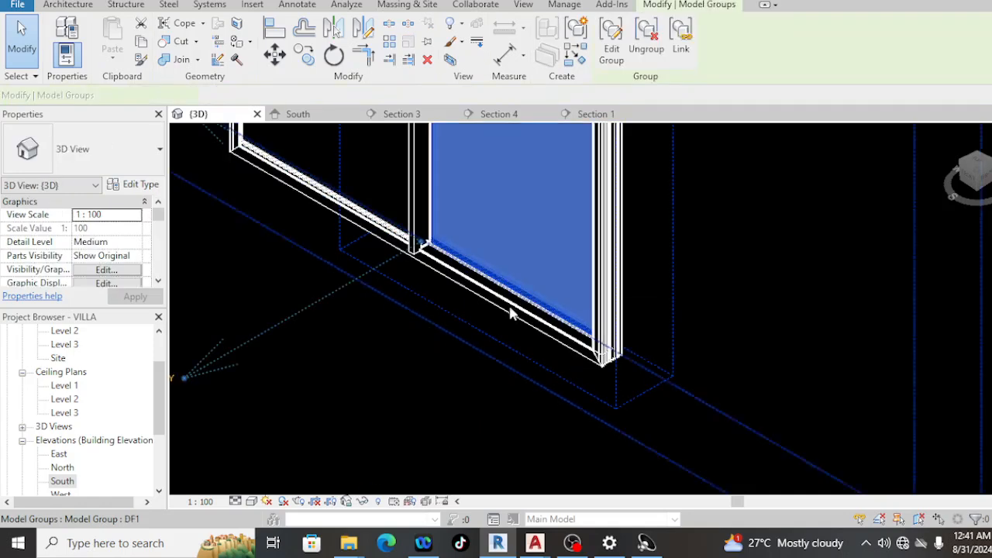
{"action": "scroll", "coordinate": [514, 310], "scroll_direction": "down", "scroll_amount": 5}
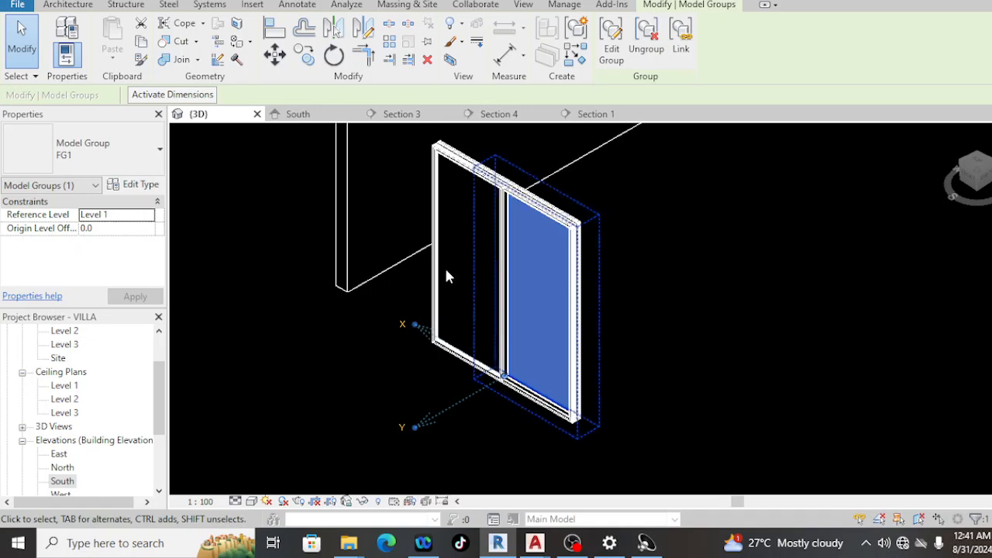
{"action": "left_click", "coordinate": [306, 54]}
{"action": "left_click", "coordinate": [631, 259]}
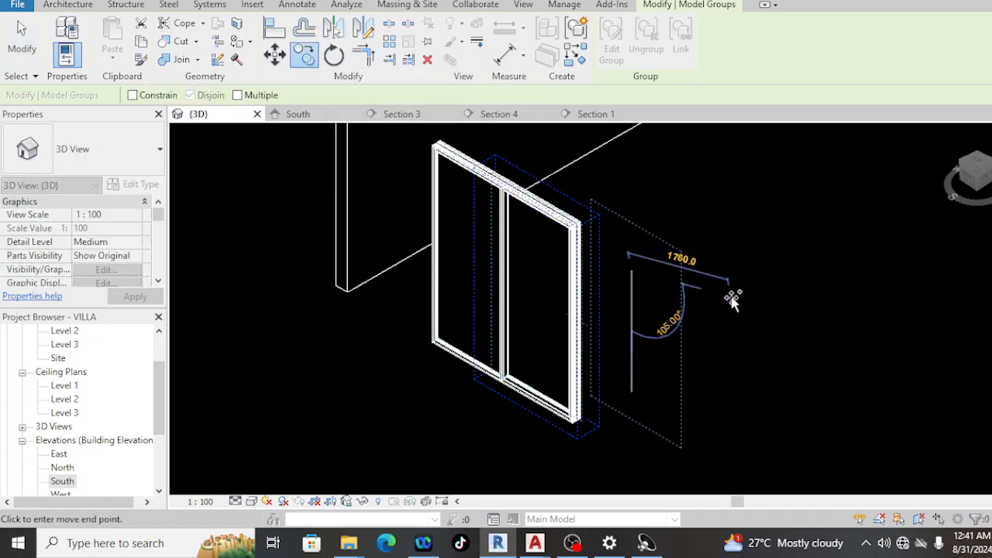
{"action": "left_click", "coordinate": [762, 341]}
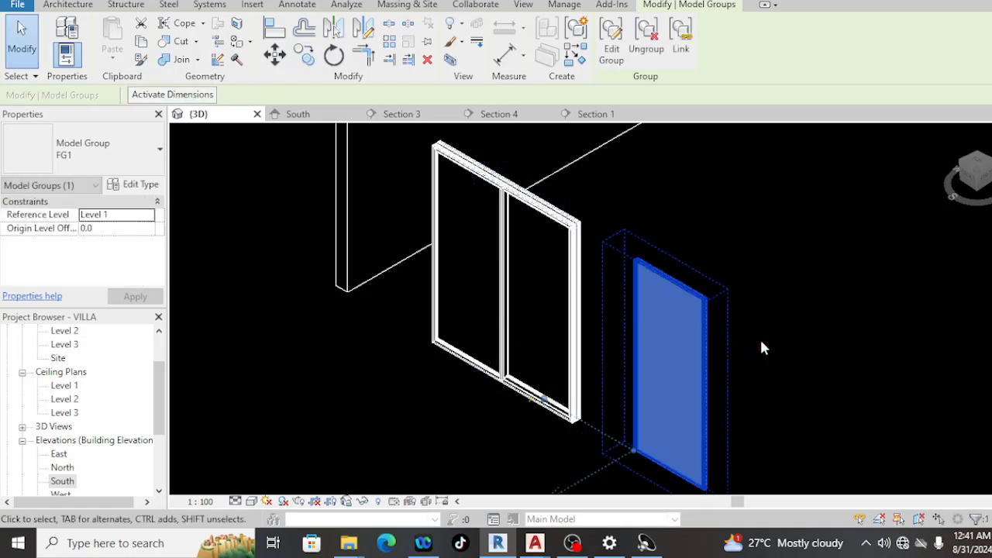
{"action": "key", "text": "Escape"}
{"action": "middle_click_drag", "start_coordinate": [708, 342], "coordinate": [675, 237]}
{"action": "left_click", "coordinate": [687, 203]}
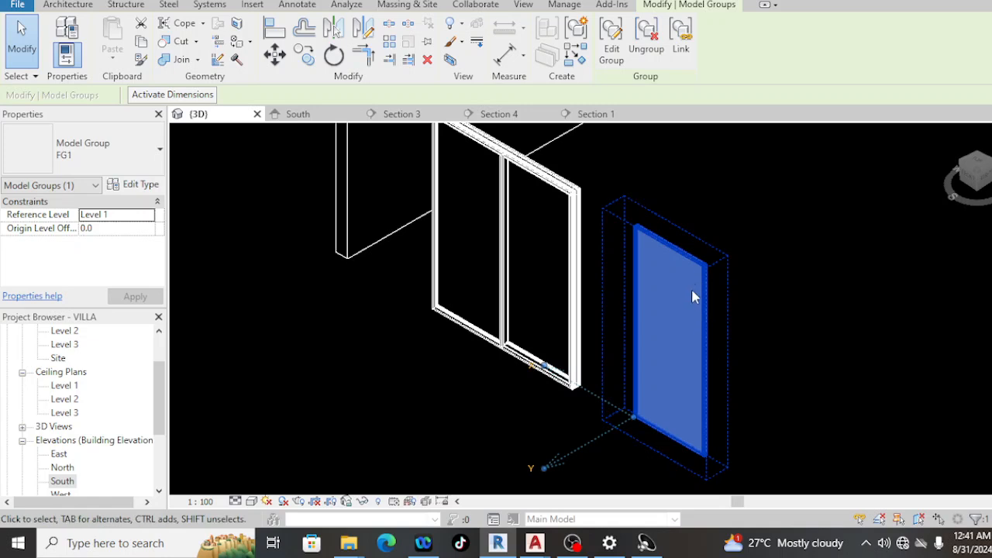
{"action": "left_click", "coordinate": [570, 405]}
- Copy the door frame group DF1 about 7500 mm along the wall direction, beyond the copied fixed panel
{"action": "middle_click_drag", "start_coordinate": [459, 361], "coordinate": [503, 376]}
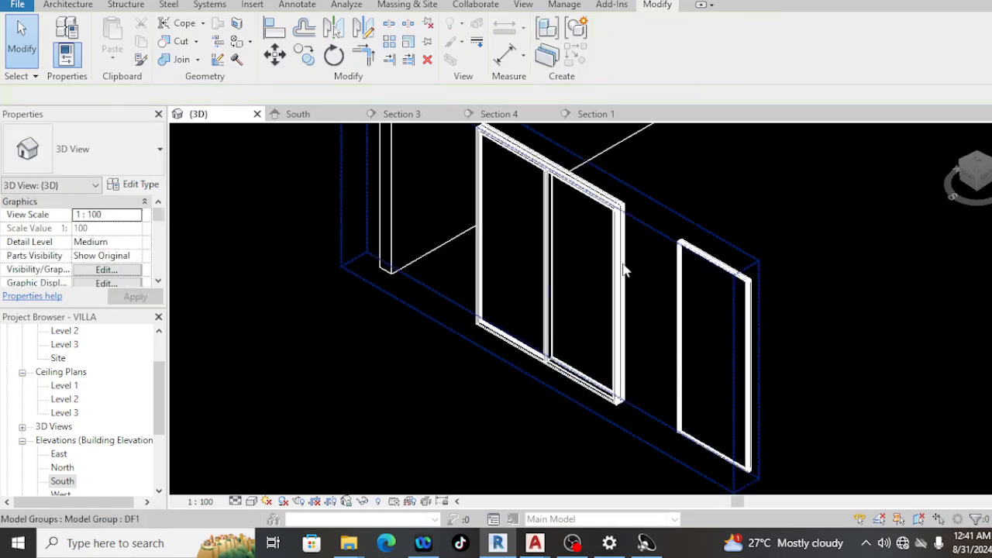
{"action": "left_click", "coordinate": [626, 223]}
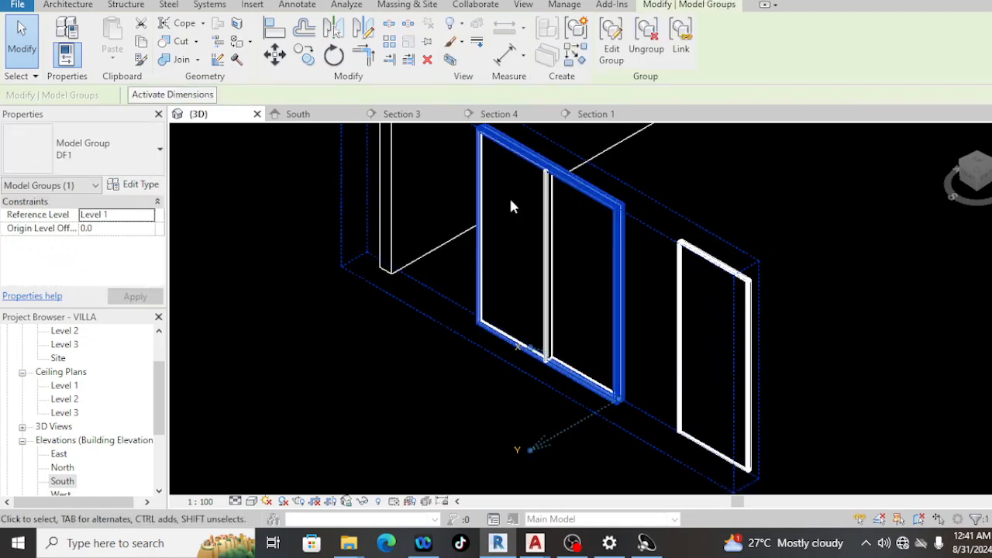
{"action": "scroll", "coordinate": [507, 196], "scroll_direction": "down", "scroll_amount": 2}
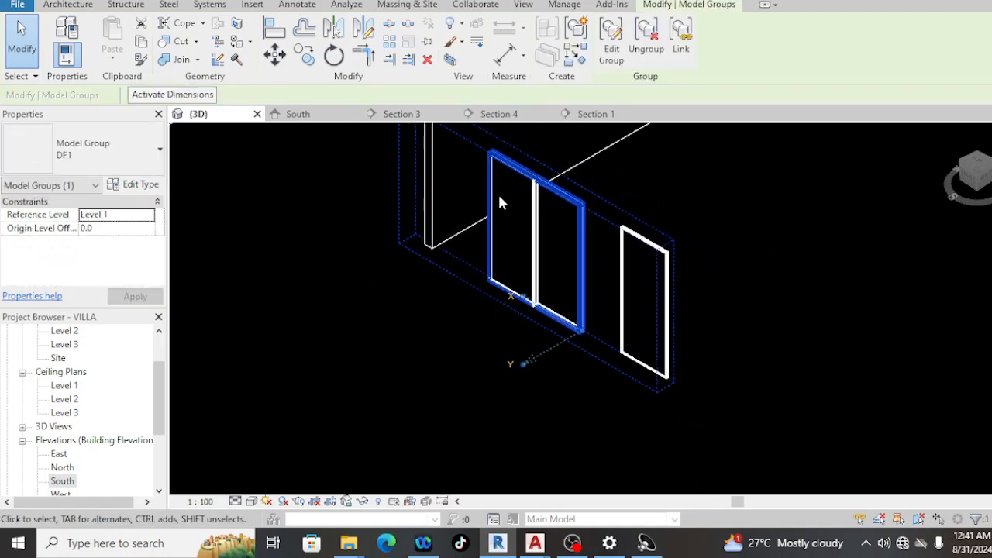
{"action": "left_click", "coordinate": [305, 55]}
{"action": "left_click", "coordinate": [630, 175]}
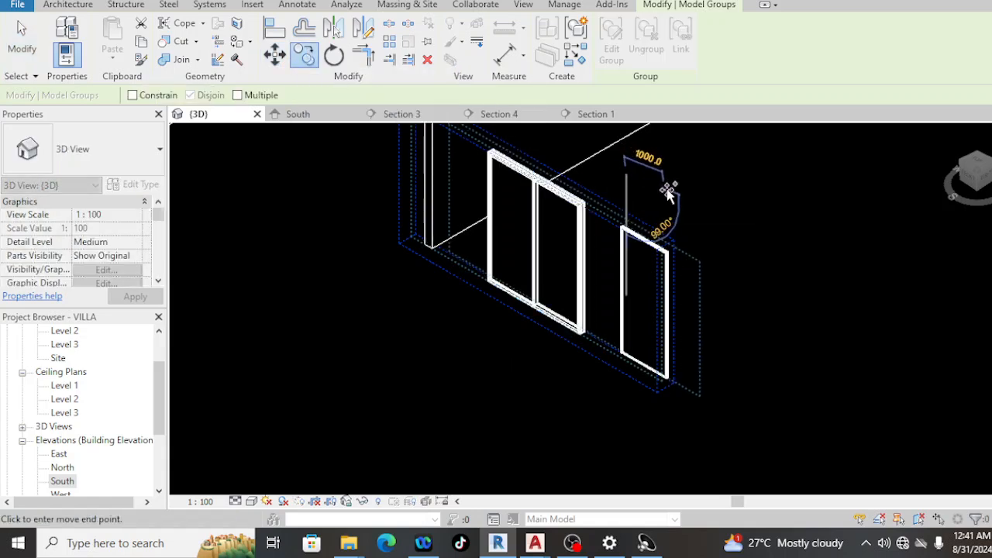
{"action": "middle_click_drag", "start_coordinate": [836, 296], "coordinate": [770, 243]}
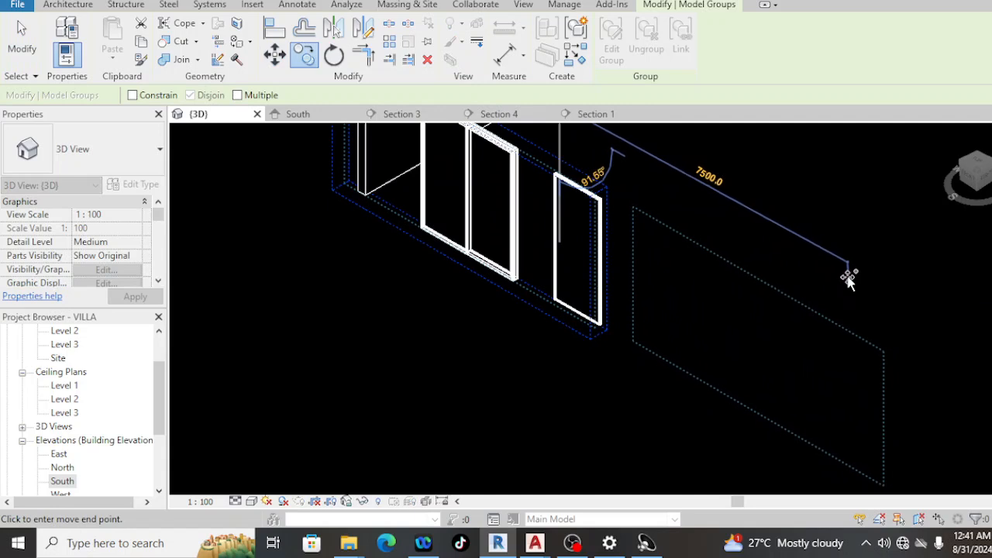
{"action": "left_click", "coordinate": [850, 279]}
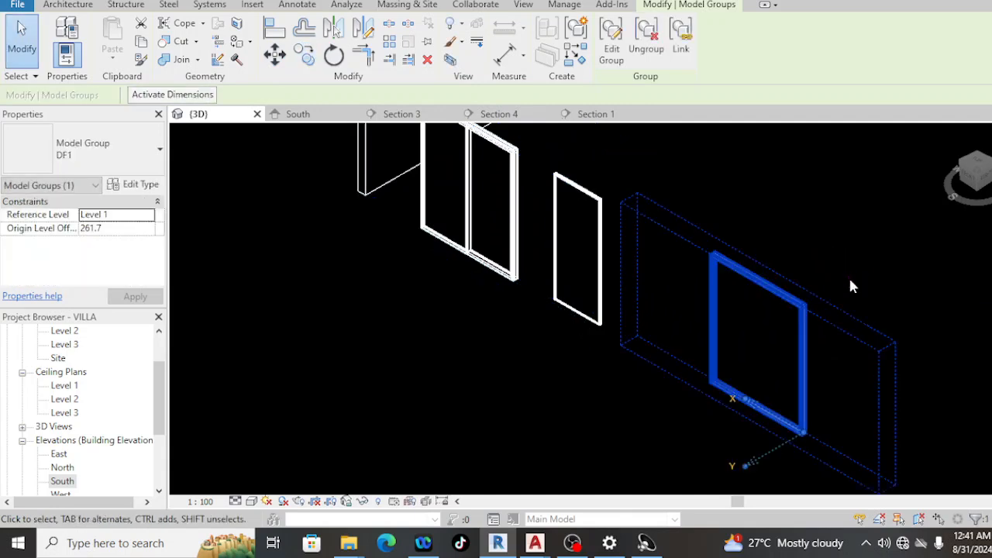
{"action": "key", "text": "Escape"}
- Copy the sliding panel group SLF1 about 5800 mm, placing it between the copied fixed panel and the copied frame
{"action": "scroll", "coordinate": [783, 302], "scroll_direction": "up", "scroll_amount": 2}
{"action": "scroll", "coordinate": [785, 307], "scroll_direction": "down", "scroll_amount": 3}
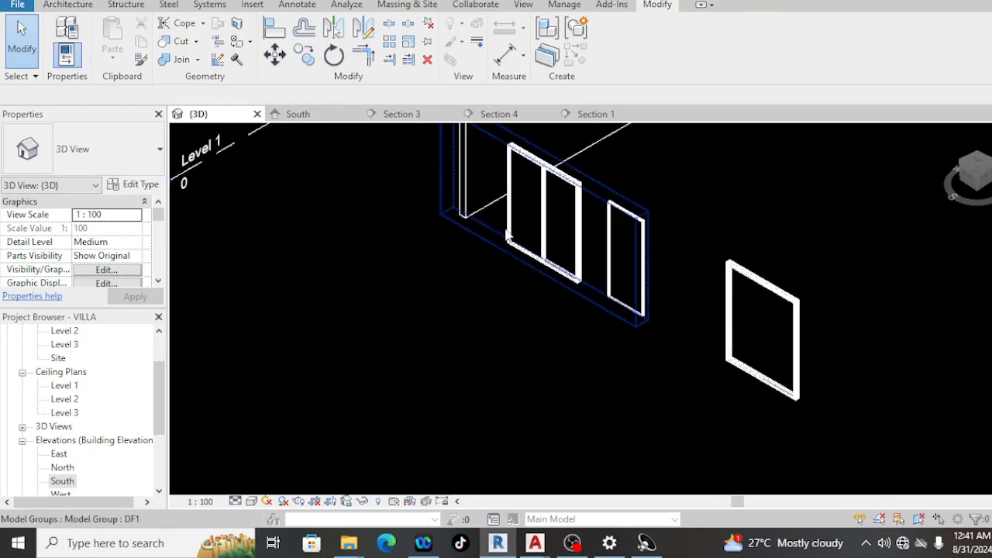
{"action": "scroll", "coordinate": [550, 202], "scroll_direction": "up", "scroll_amount": 5}
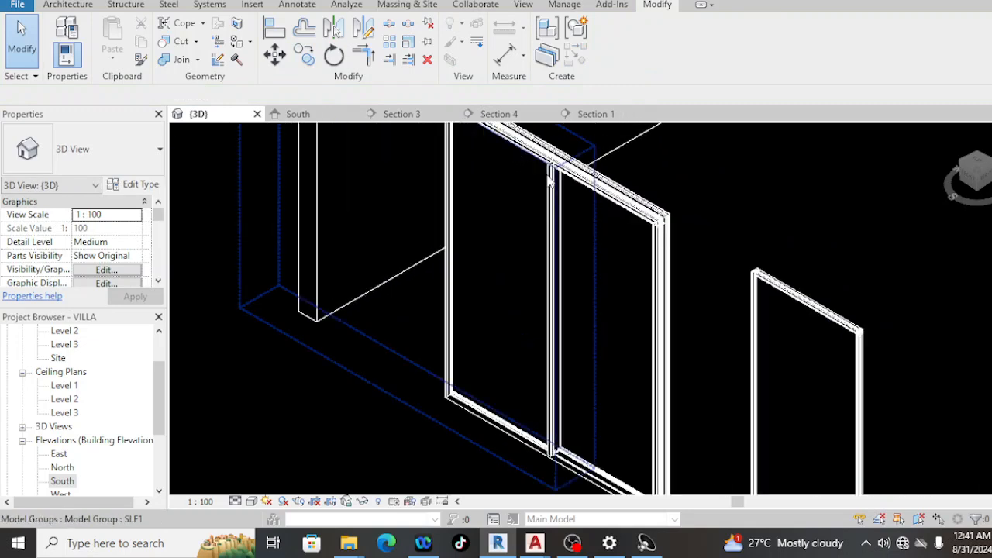
{"action": "left_click", "coordinate": [547, 186]}
{"action": "scroll", "coordinate": [508, 202], "scroll_direction": "down", "scroll_amount": 3}
{"action": "scroll", "coordinate": [508, 197], "scroll_direction": "down", "scroll_amount": 2}
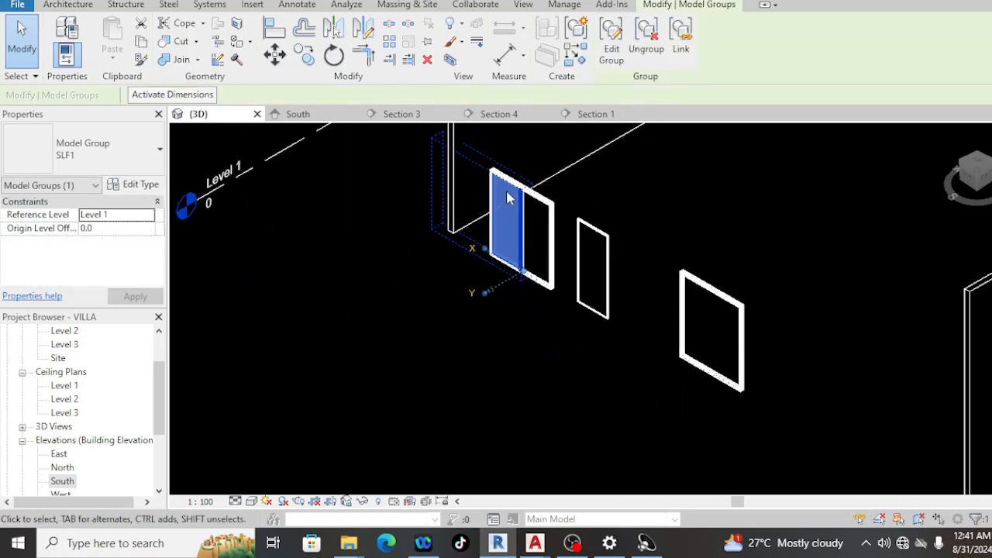
{"action": "left_click", "coordinate": [305, 56]}
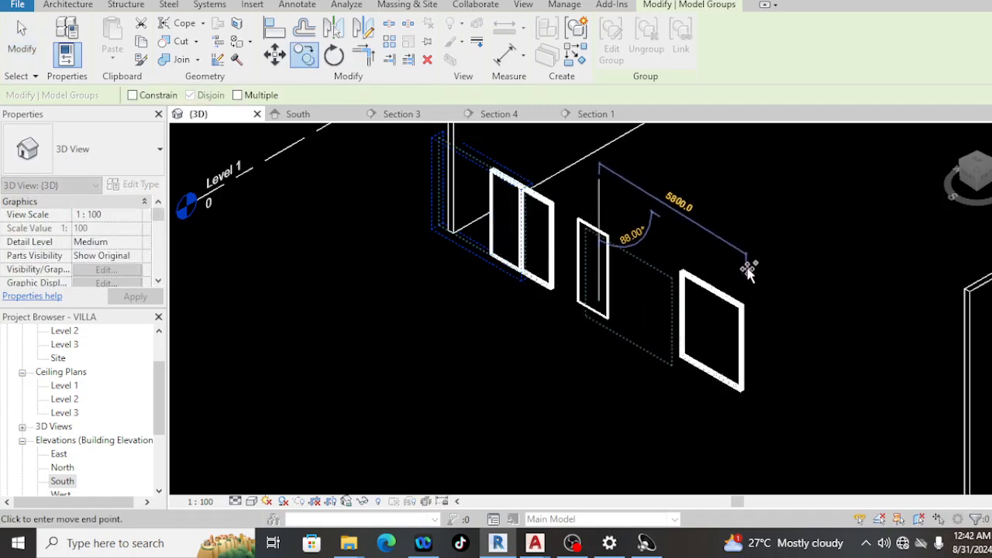
{"action": "left_click", "coordinate": [750, 263]}
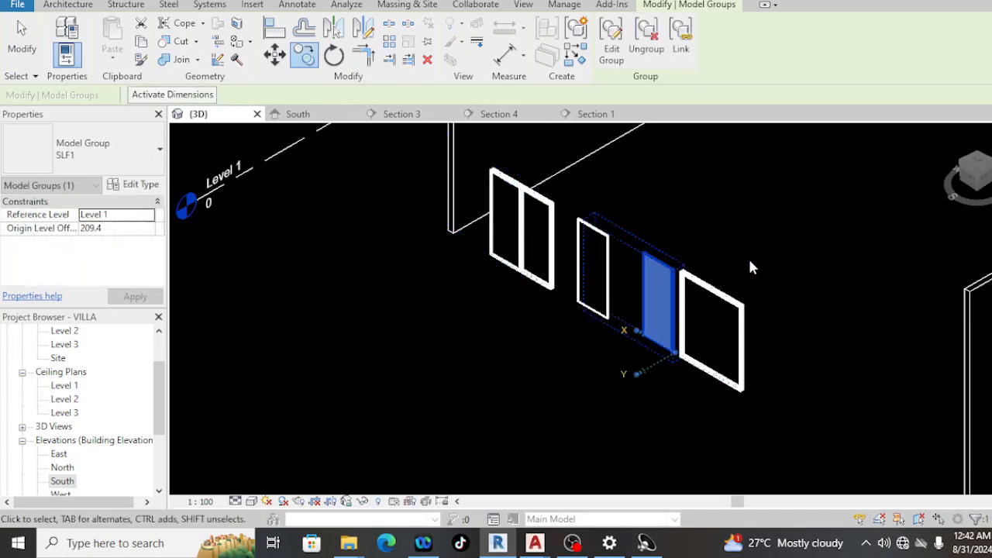
{"action": "key", "text": "Escape"}
- Nudge the copied sliding panel group SLF1 away from the copied frame toward the copied fixed panel
{"action": "scroll", "coordinate": [661, 273], "scroll_direction": "up", "scroll_amount": 2}
{"action": "scroll", "coordinate": [661, 273], "scroll_direction": "up", "scroll_amount": 1}
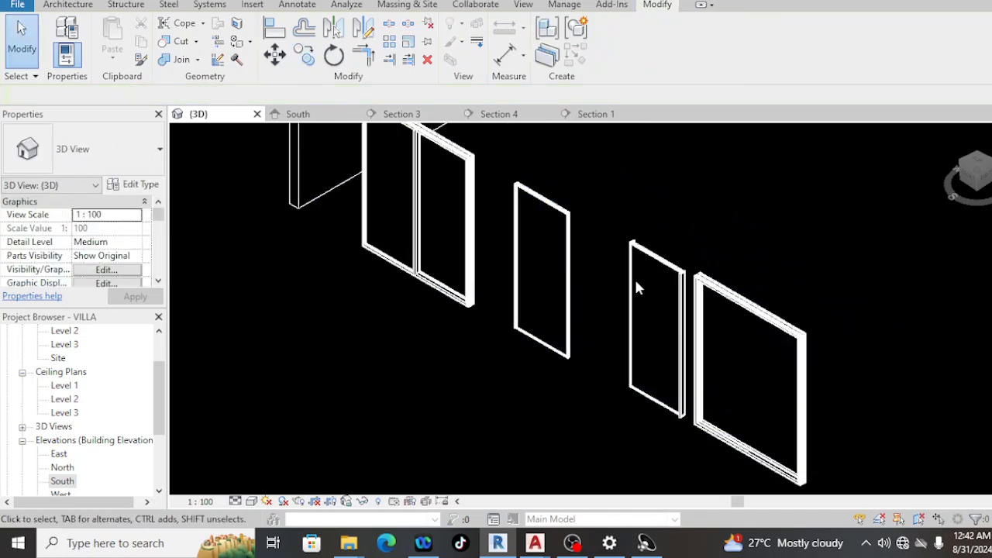
{"action": "left_click", "coordinate": [632, 289]}
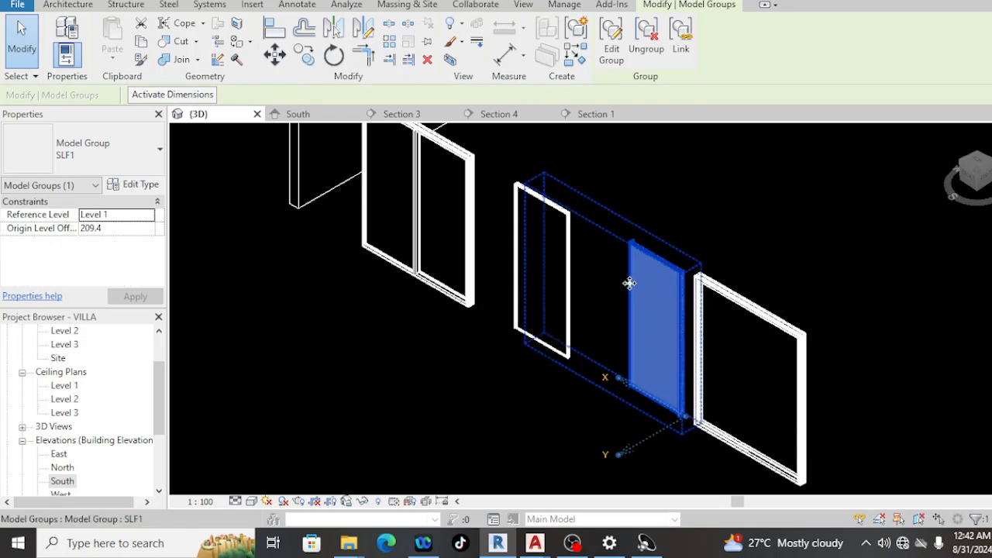
{"action": "key", "text": "Left"}
{"action": "key", "text": "Left"}
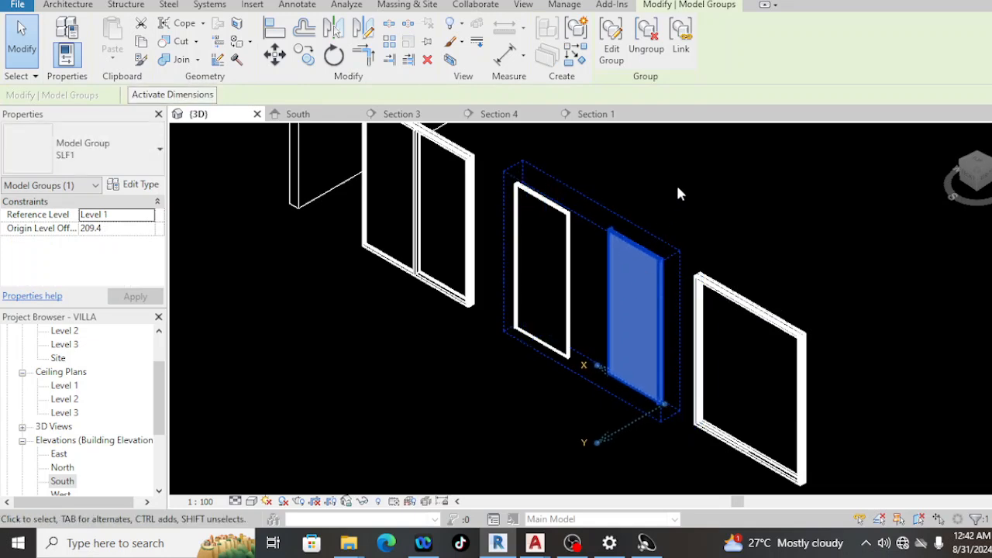
- Deselect the copied sliding panel and examine the assembled door beside its separated component copies in the 3D view
{"action": "left_click", "coordinate": [689, 188]}
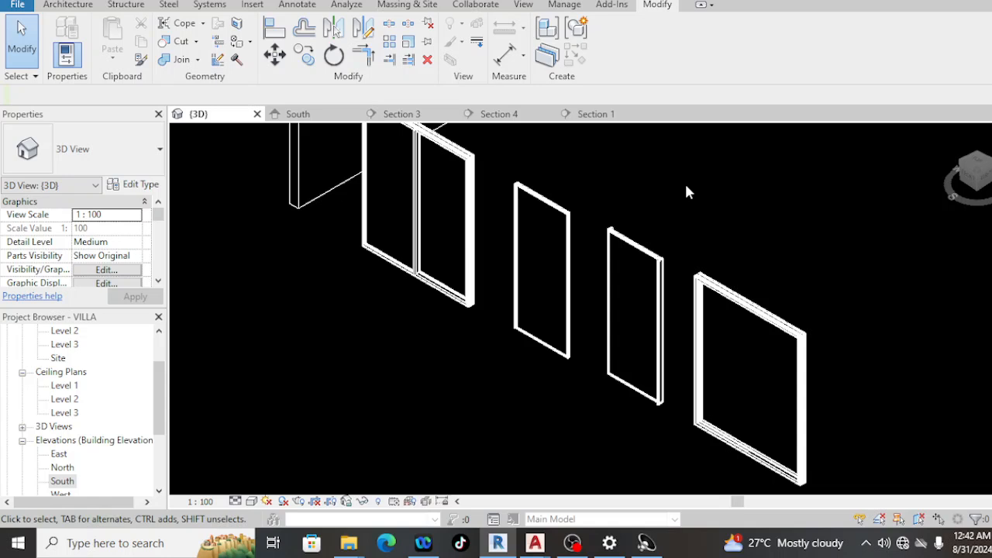
{"action": "scroll", "coordinate": [705, 284], "scroll_direction": "up", "scroll_amount": 3}
{"action": "scroll", "coordinate": [701, 279], "scroll_direction": "up", "scroll_amount": 5}
{"action": "scroll", "coordinate": [664, 272], "scroll_direction": "down", "scroll_amount": 5}
{"action": "middle_click_drag", "start_coordinate": [578, 283], "coordinate": [597, 301]}
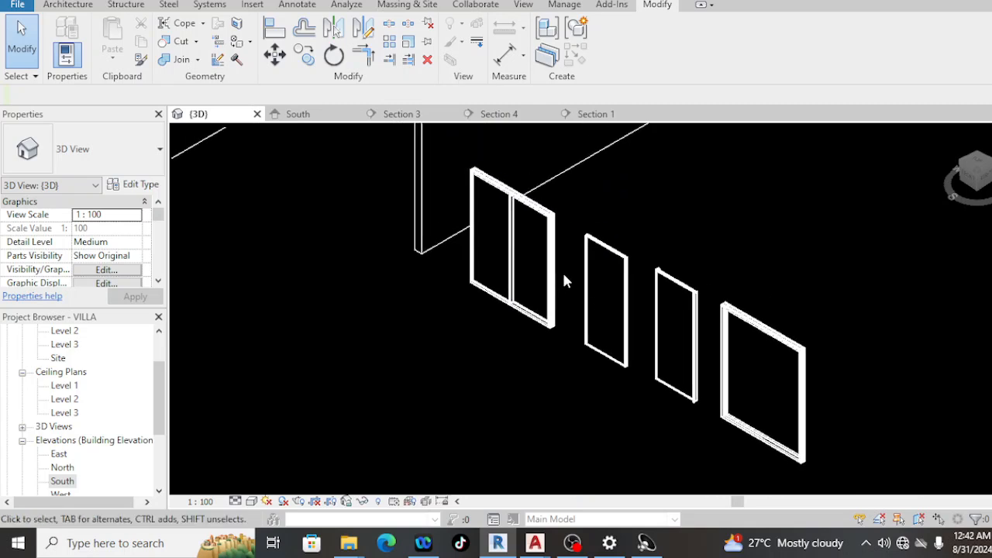
{"action": "scroll", "coordinate": [488, 232], "scroll_direction": "up", "scroll_amount": 5}
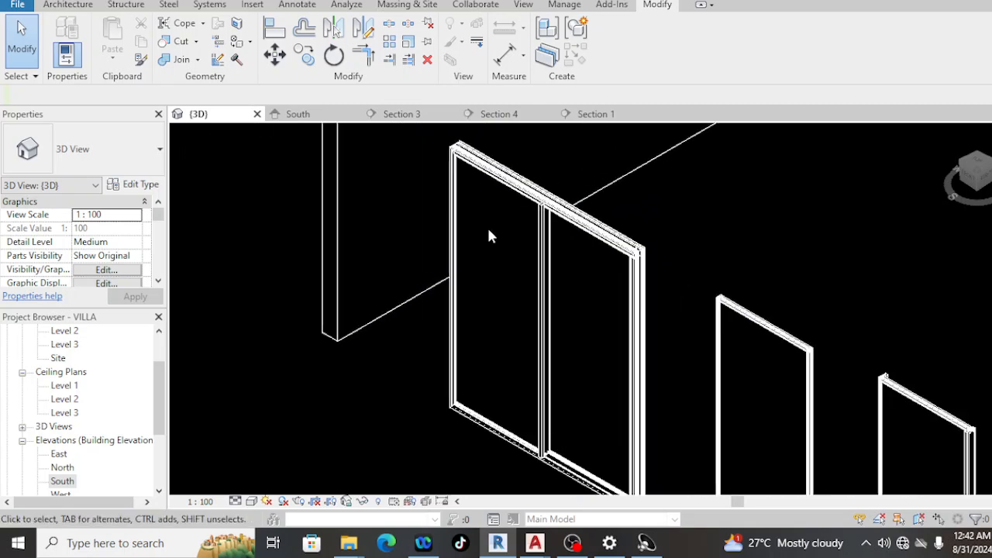
{"action": "middle_click_drag", "start_coordinate": [583, 241], "coordinate": [491, 182]}
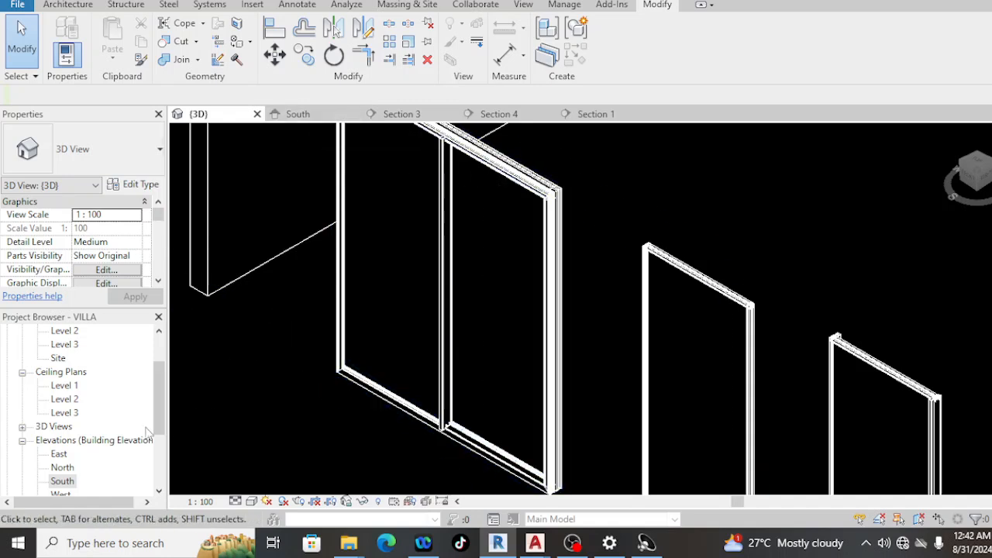
- Open the South elevation and examine the door with its section lines and the copied components beside it
{"action": "double_click", "coordinate": [62, 481]}
{"action": "scroll", "coordinate": [571, 225], "scroll_direction": "down", "scroll_amount": 3}
{"action": "middle_click_drag", "start_coordinate": [569, 232], "coordinate": [482, 245]}
{"action": "scroll", "coordinate": [430, 215], "scroll_direction": "up", "scroll_amount": 3}
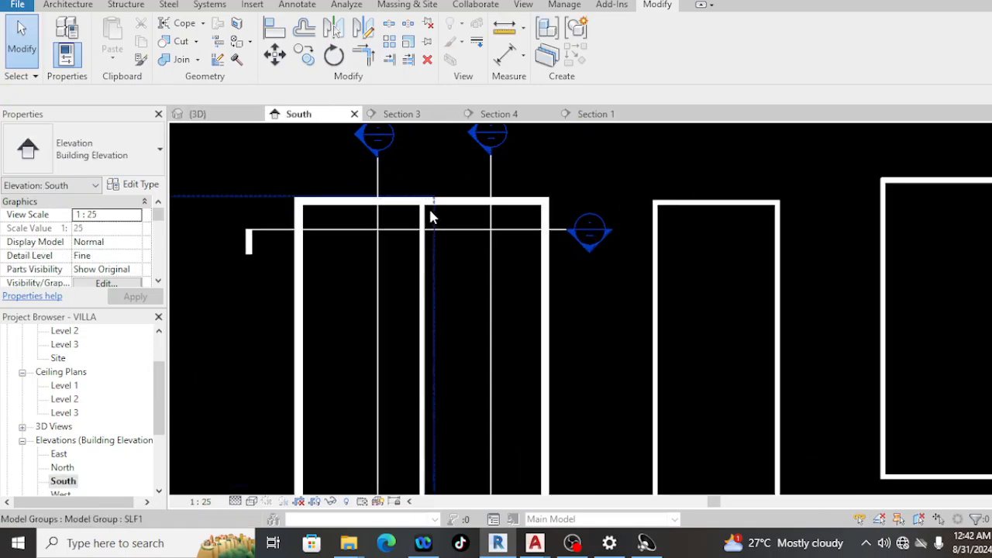
{"action": "scroll", "coordinate": [434, 214], "scroll_direction": "down", "scroll_amount": 3}
{"action": "scroll", "coordinate": [457, 214], "scroll_direction": "down", "scroll_amount": 2}
{"action": "scroll", "coordinate": [434, 207], "scroll_direction": "up", "scroll_amount": 4}
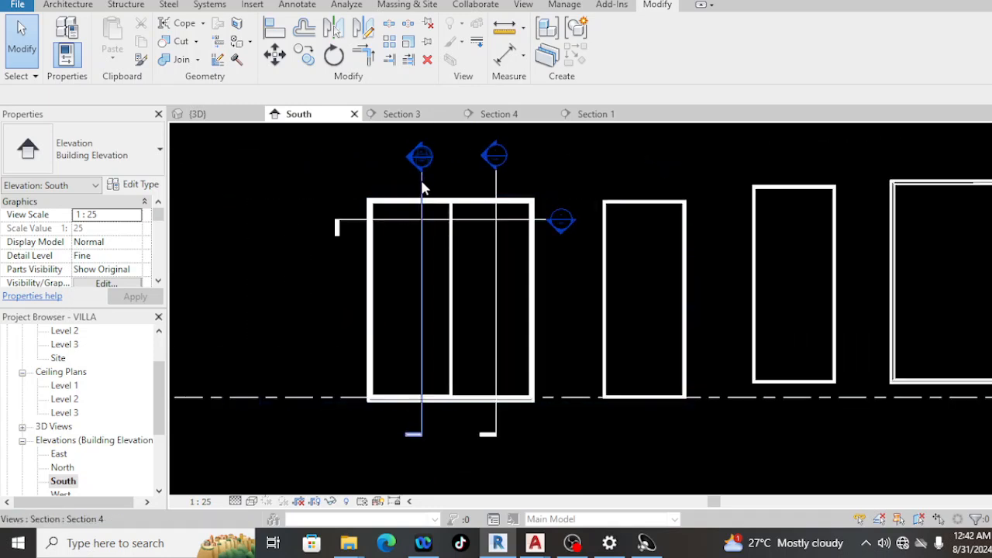
- Open the Section 3 view from its horizontal section line across the door
{"action": "left_click", "coordinate": [433, 221]}
{"action": "key", "text": "Escape"}
{"action": "left_click", "coordinate": [436, 223]}
{"action": "key", "text": "Escape"}
{"action": "left_click", "coordinate": [390, 220]}
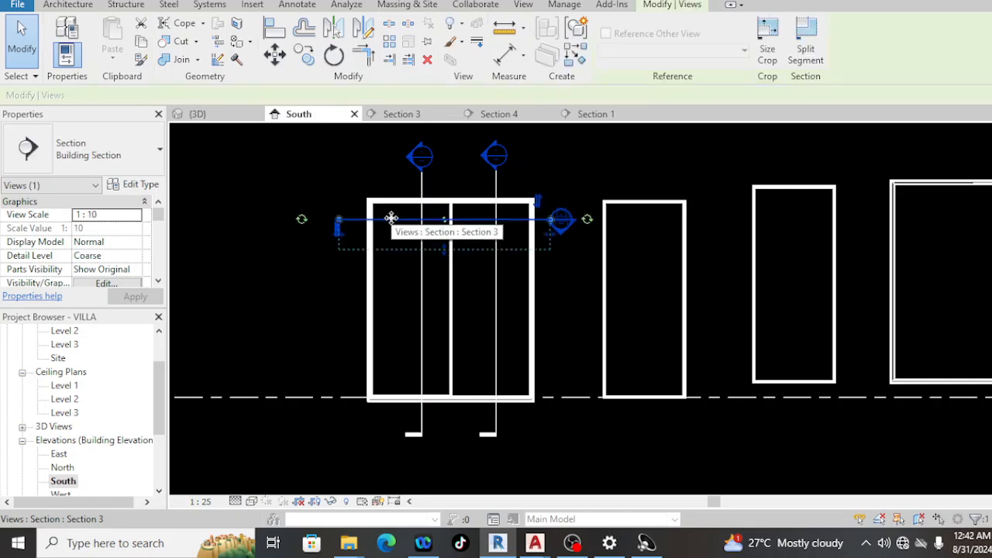
{"action": "right_click", "coordinate": [391, 219]}
{"action": "left_click", "coordinate": [450, 219]}
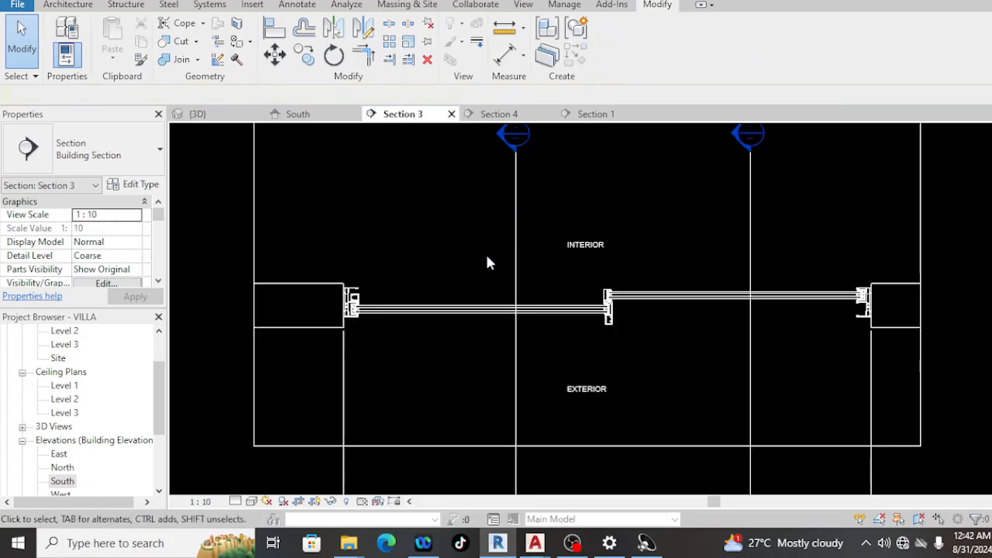
- Slide the sliding panel group SLF1 along the frame in Section 3 until it overlaps the fixed panel
{"action": "middle_click_drag", "start_coordinate": [660, 342], "coordinate": [589, 308]}
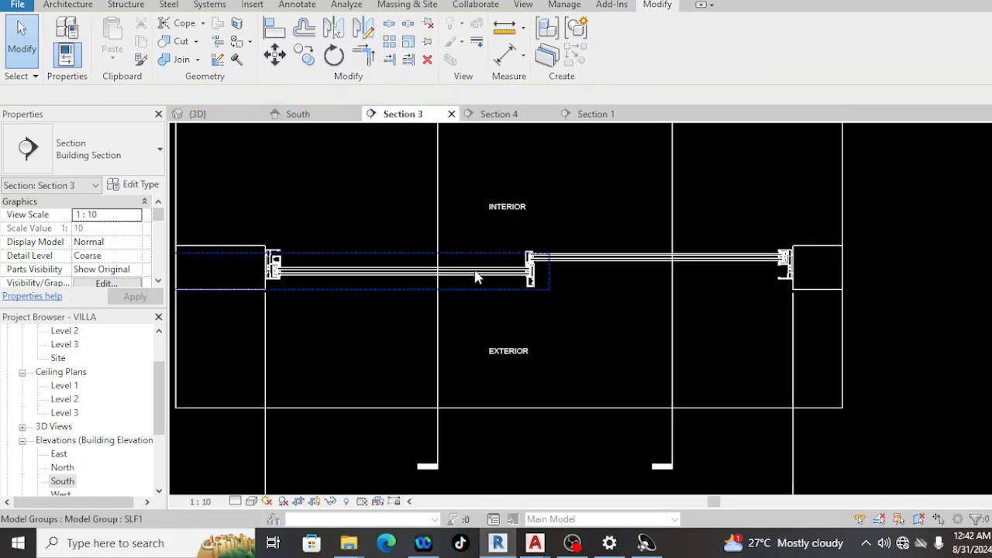
{"action": "left_click", "coordinate": [476, 275]}
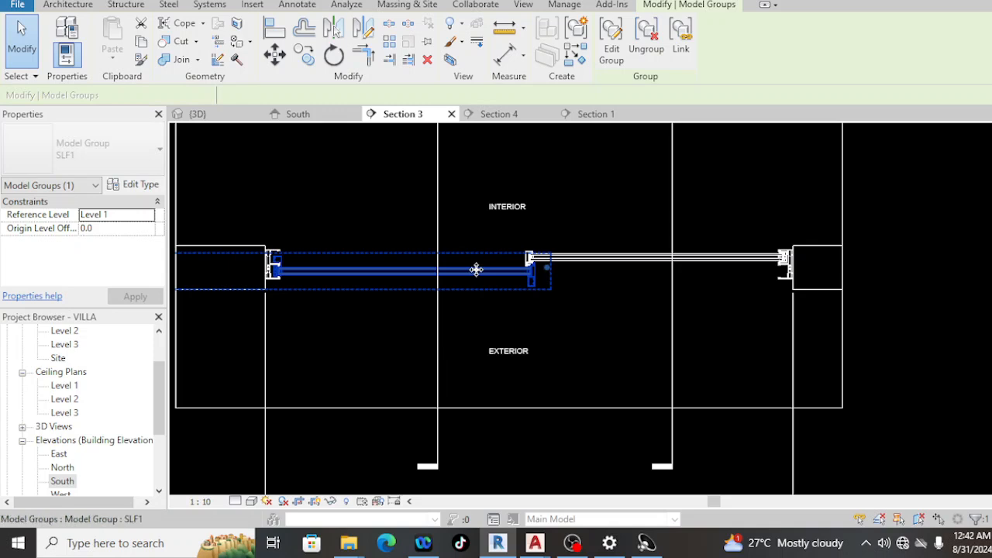
{"action": "scroll", "coordinate": [476, 269], "scroll_direction": "down", "scroll_amount": 3}
{"action": "left_click_drag", "start_coordinate": [476, 268], "coordinate": [551, 273]}
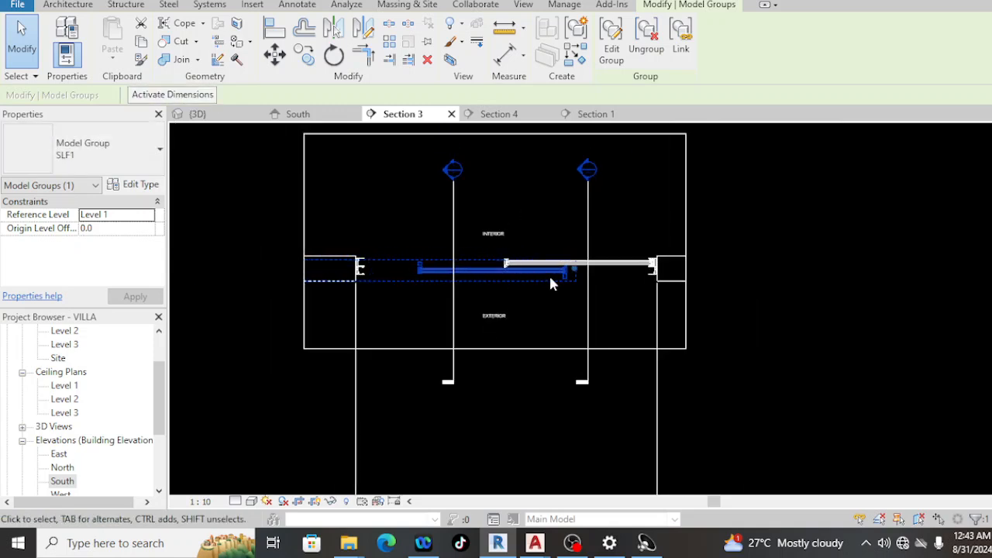
{"action": "key", "text": "Right"}
{"action": "key", "text": "Right"}
{"action": "key", "text": "Right"}
{"action": "key", "text": "Right"}
{"action": "key", "text": "Right"}
{"action": "key", "text": "Right"}
{"action": "key", "text": "Right"}
{"action": "key", "text": "Right"}
{"action": "key", "text": "Right"}
{"action": "key", "text": "Right"}
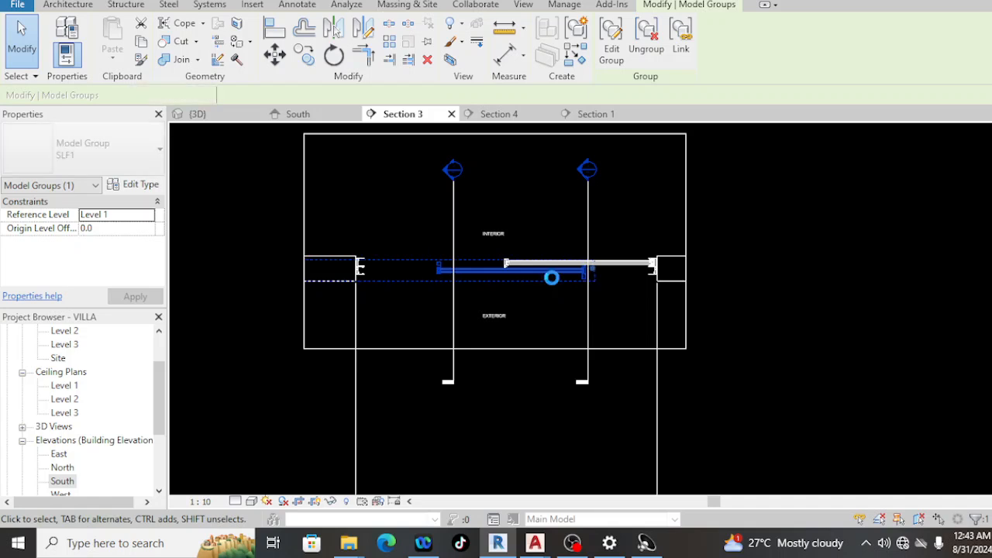
{"action": "key", "text": "Right"}
{"action": "key", "text": "Right"}
{"action": "key", "text": "Right"}
{"action": "key", "text": "Right"}
{"action": "key", "text": "Right"}
{"action": "key", "text": "Right"}
{"action": "key", "text": "Right"}
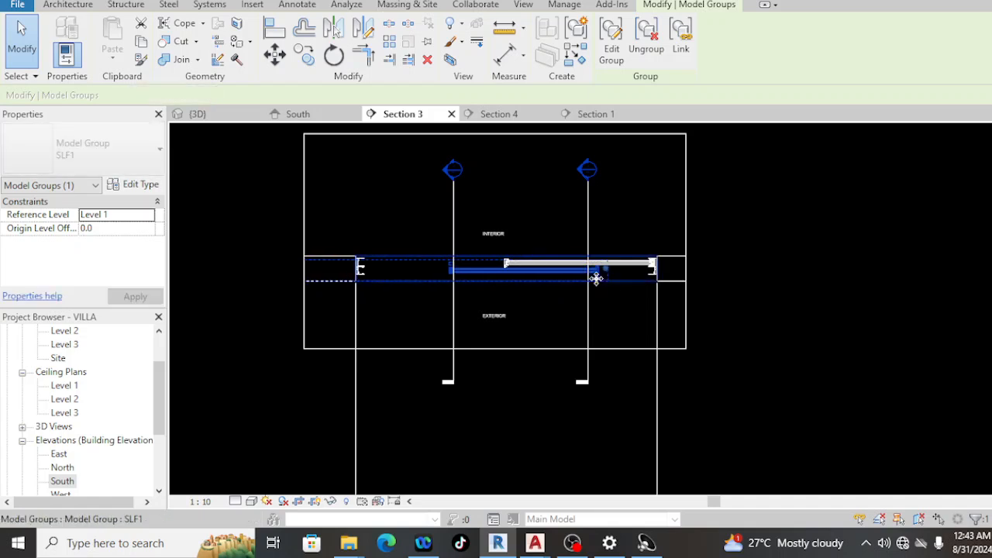
{"action": "key", "text": "Right"}
{"action": "key", "text": "Right"}
{"action": "key", "text": "Right"}
{"action": "key", "text": "Right"}
{"action": "key", "text": "Right"}
{"action": "key", "text": "Right"}
{"action": "key", "text": "Right"}
{"action": "key", "text": "Right"}
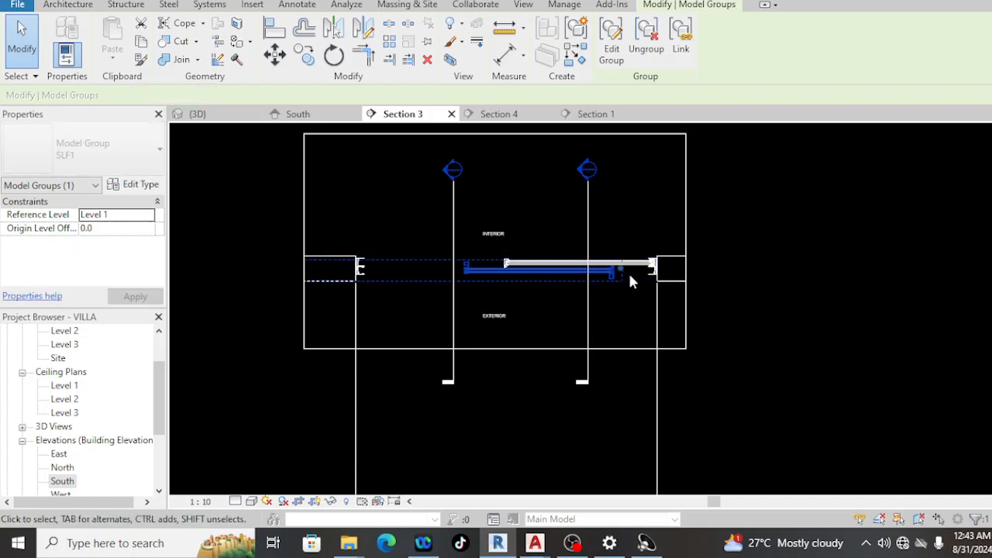
{"action": "key", "text": "Right"}
{"action": "key", "text": "Right"}
{"action": "key", "text": "Right"}
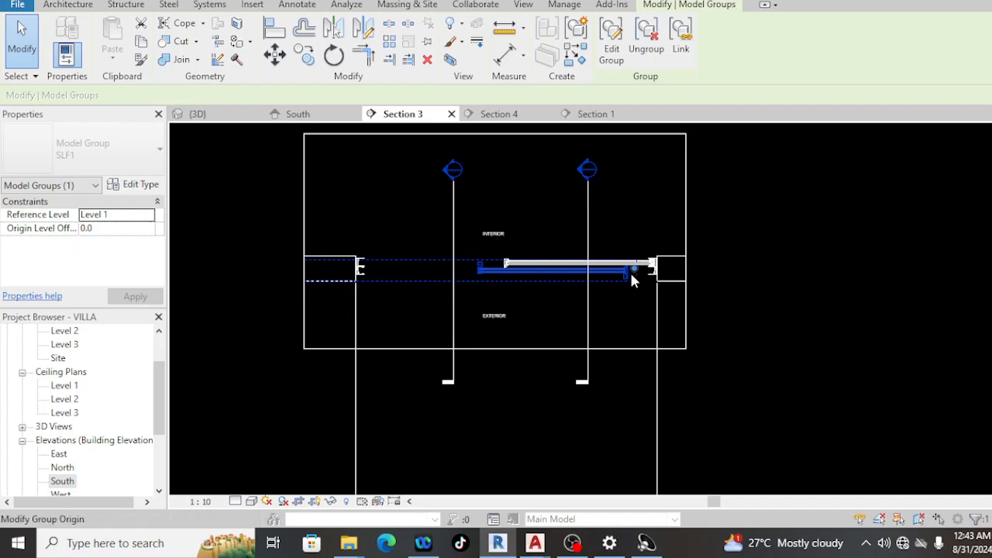
{"action": "key", "text": "Right"}
{"action": "key", "text": "Right"}
- Examine the panel profiles, glazing and gaskets where the fixed and sliding panels meet the jamb frame in Section 3
{"action": "scroll", "coordinate": [516, 272], "scroll_direction": "up", "scroll_amount": 3}
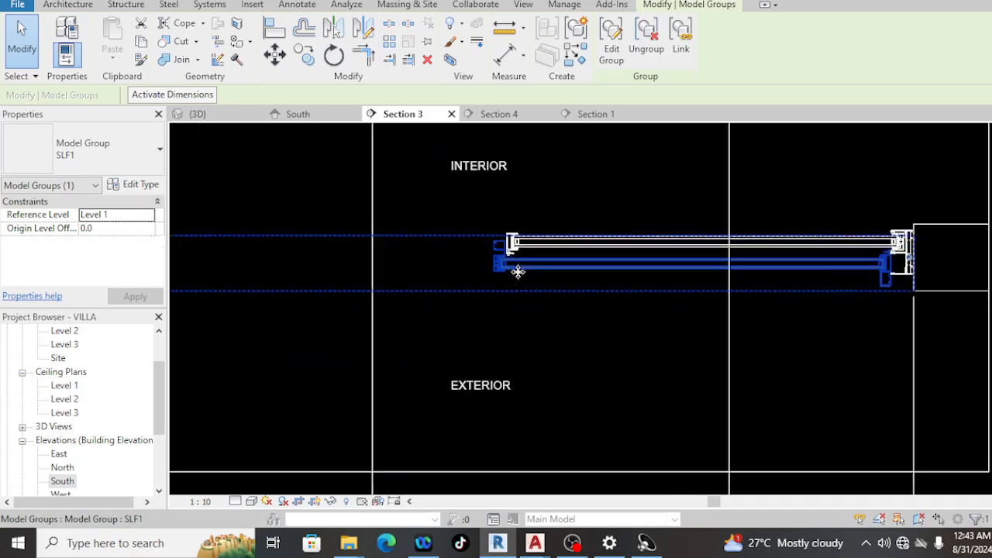
{"action": "scroll", "coordinate": [515, 272], "scroll_direction": "up", "scroll_amount": 3}
{"action": "scroll", "coordinate": [457, 273], "scroll_direction": "down", "scroll_amount": 3}
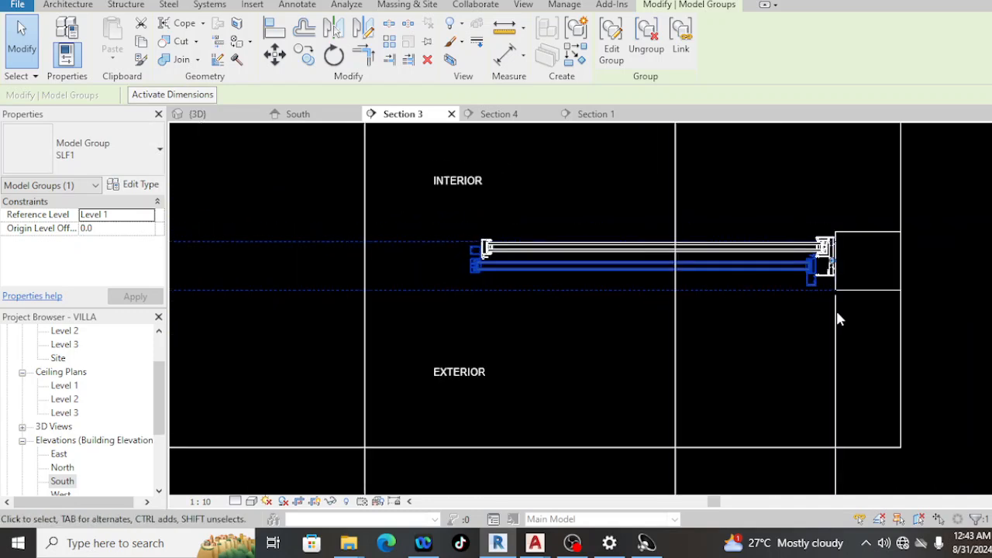
{"action": "left_click", "coordinate": [832, 311]}
{"action": "scroll", "coordinate": [832, 262], "scroll_direction": "up", "scroll_amount": 5}
{"action": "middle_click_drag", "start_coordinate": [668, 313], "coordinate": [663, 314]}
{"action": "scroll", "coordinate": [688, 186], "scroll_direction": "up", "scroll_amount": 1}
{"action": "middle_click_drag", "start_coordinate": [679, 281], "coordinate": [675, 314]}
{"action": "scroll", "coordinate": [629, 270], "scroll_direction": "up", "scroll_amount": 2}
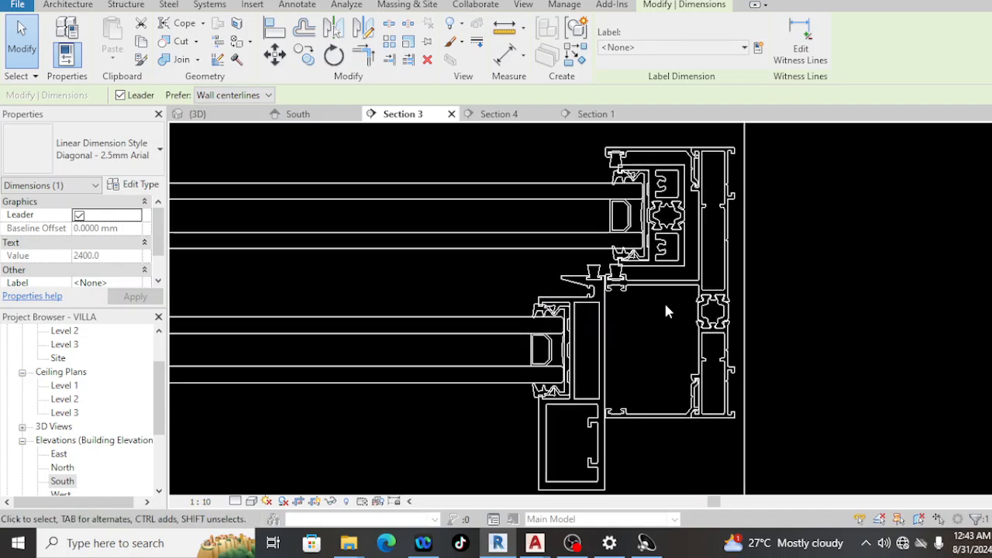
{"action": "scroll", "coordinate": [608, 178], "scroll_direction": "up", "scroll_amount": 4}
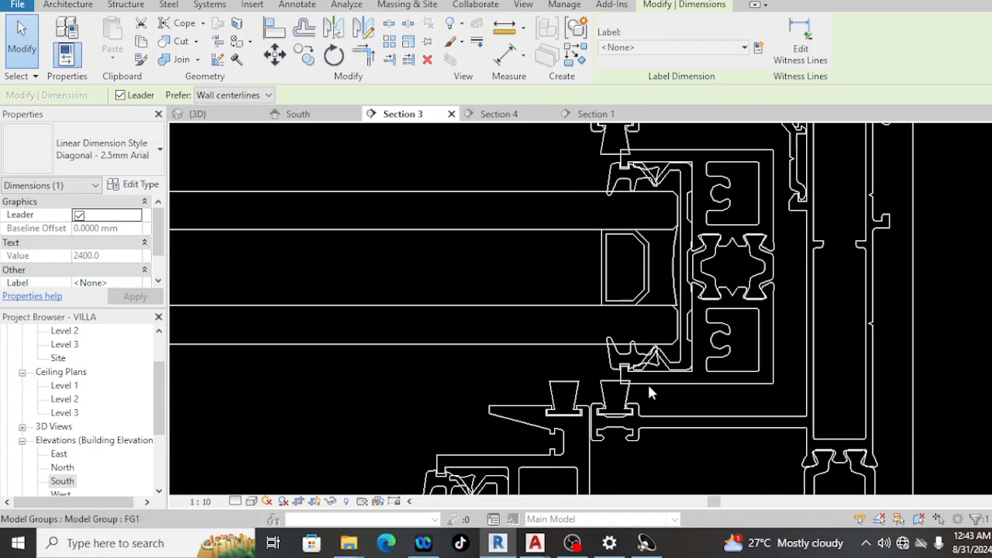
{"action": "middle_click_drag", "start_coordinate": [631, 289], "coordinate": [630, 238]}
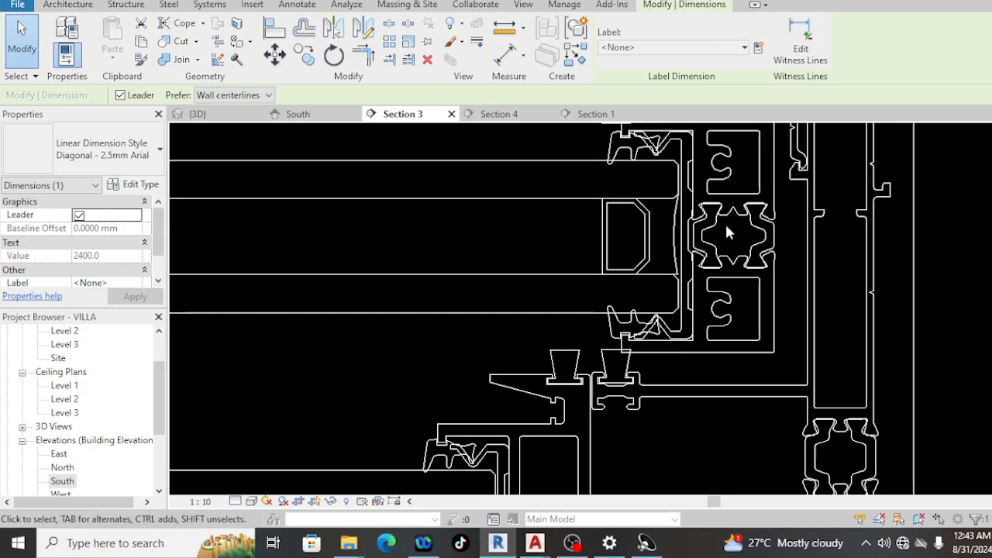
{"action": "scroll", "coordinate": [714, 234], "scroll_direction": "down", "scroll_amount": 2}
{"action": "middle_click_drag", "start_coordinate": [621, 387], "coordinate": [653, 304]}
{"action": "scroll", "coordinate": [618, 246], "scroll_direction": "up", "scroll_amount": 1}
{"action": "scroll", "coordinate": [618, 246], "scroll_direction": "up", "scroll_amount": 1}
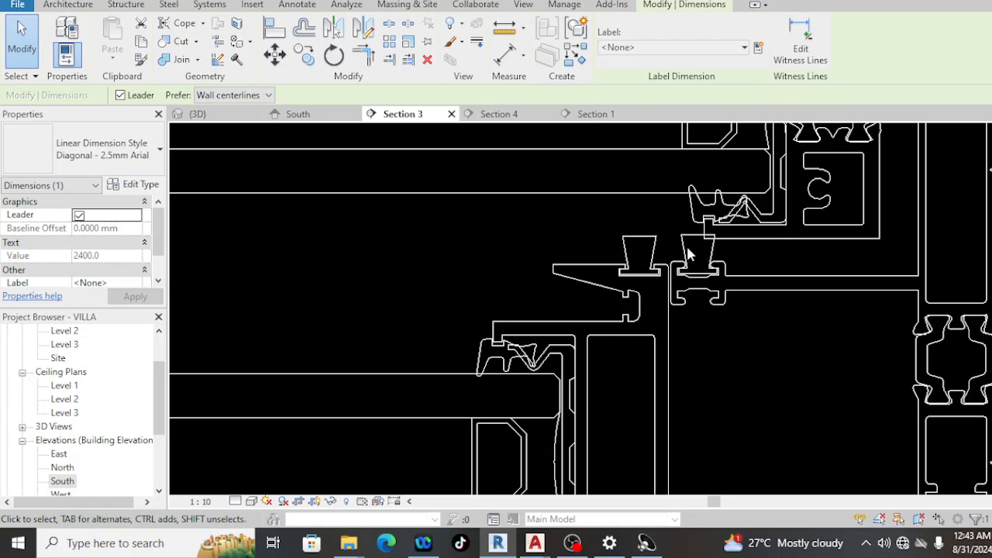
{"action": "scroll", "coordinate": [655, 250], "scroll_direction": "down", "scroll_amount": 2}
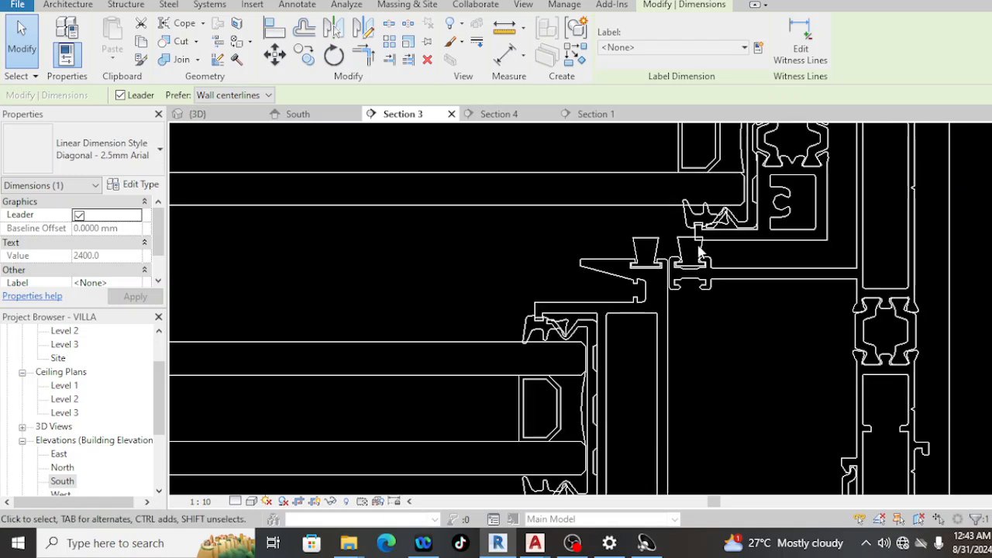
{"action": "scroll", "coordinate": [646, 249], "scroll_direction": "down", "scroll_amount": 3}
{"action": "middle_click_drag", "start_coordinate": [616, 310], "coordinate": [653, 241]}
{"action": "scroll", "coordinate": [649, 243], "scroll_direction": "down", "scroll_amount": 3}
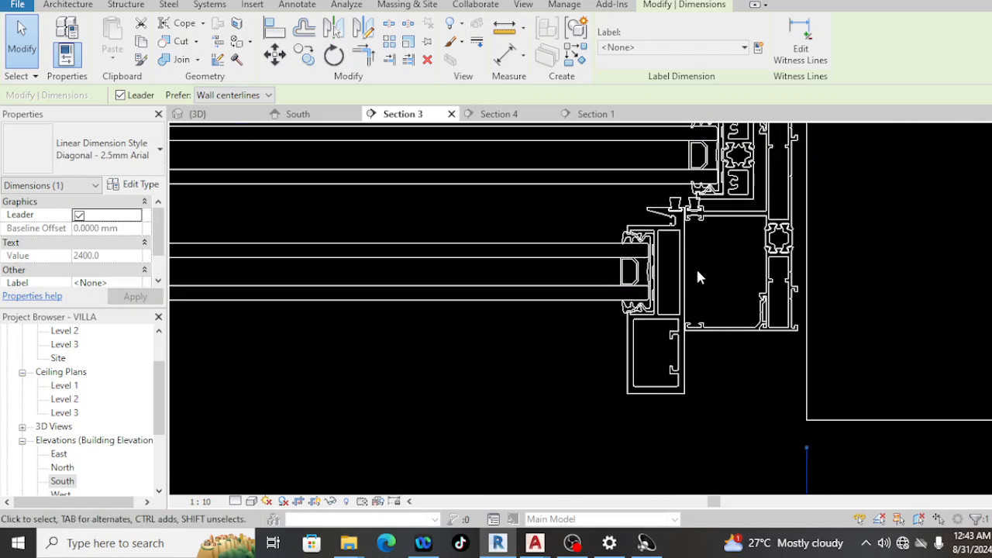
- Select the sliding panel group SLF1 and nudge it back toward the opposite jamb in the South elevation
{"action": "middle_click_drag", "start_coordinate": [442, 305], "coordinate": [700, 296]}
{"action": "middle_click_drag", "start_coordinate": [408, 292], "coordinate": [493, 284]}
{"action": "scroll", "coordinate": [487, 276], "scroll_direction": "up", "scroll_amount": 2}
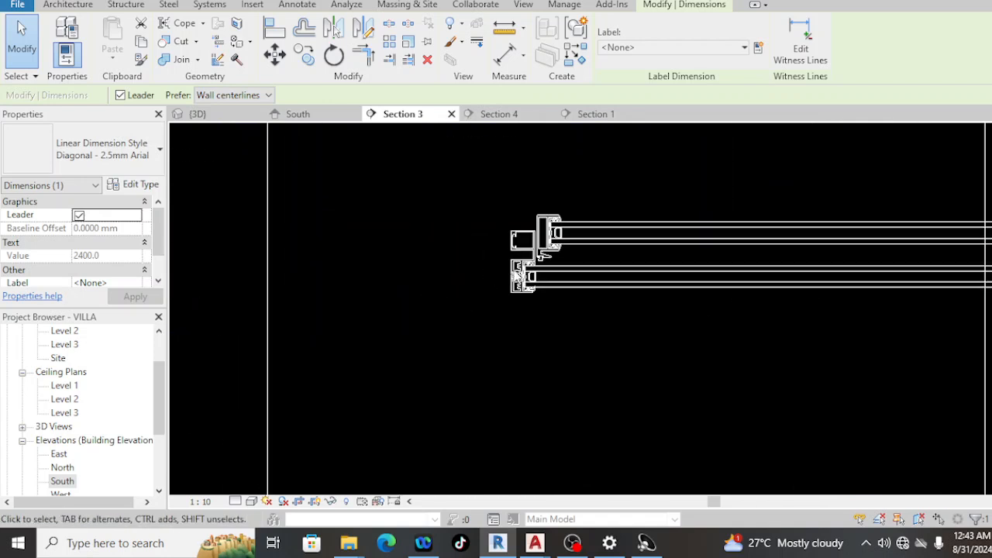
{"action": "scroll", "coordinate": [531, 275], "scroll_direction": "up", "scroll_amount": 2}
{"action": "left_click", "coordinate": [530, 277]}
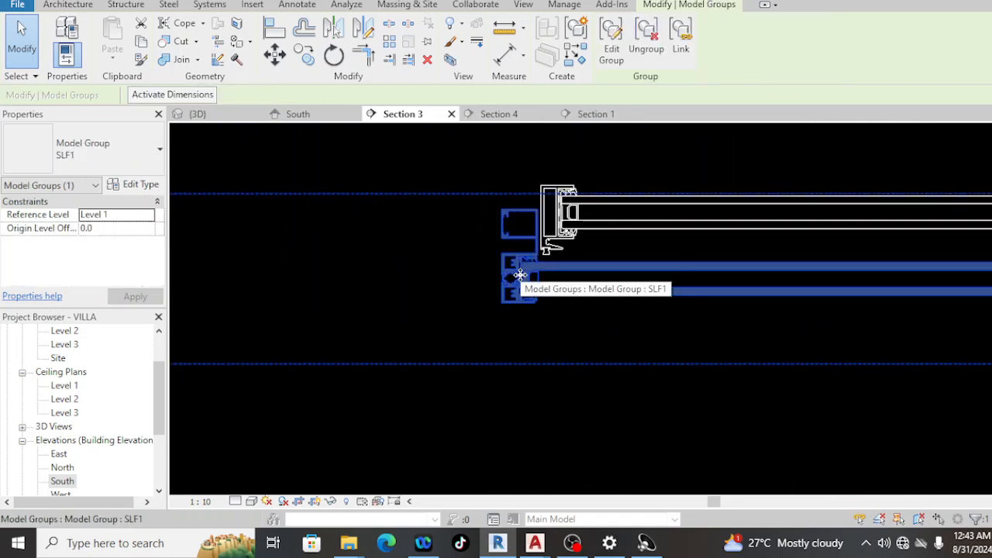
{"action": "scroll", "coordinate": [515, 275], "scroll_direction": "down", "scroll_amount": 3}
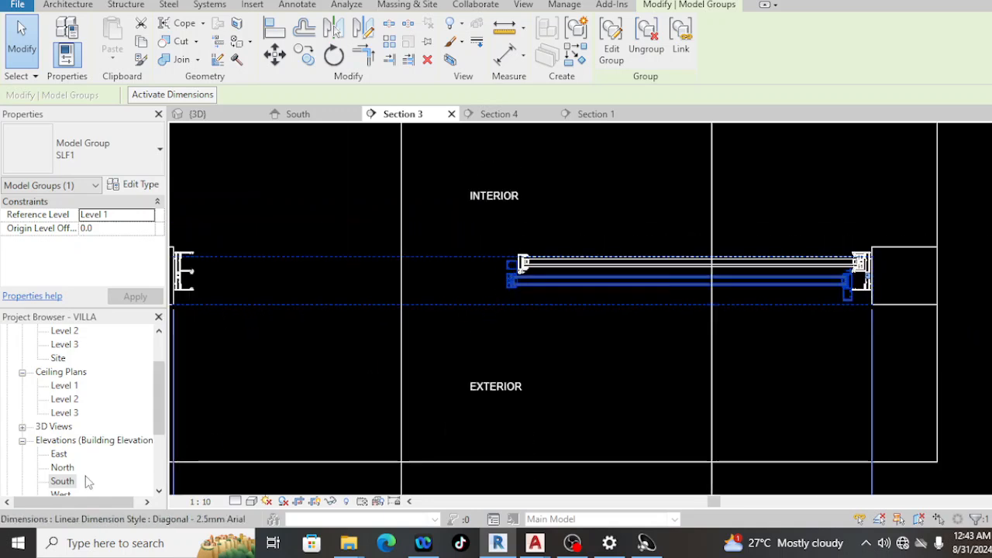
{"action": "double_click", "coordinate": [62, 481]}
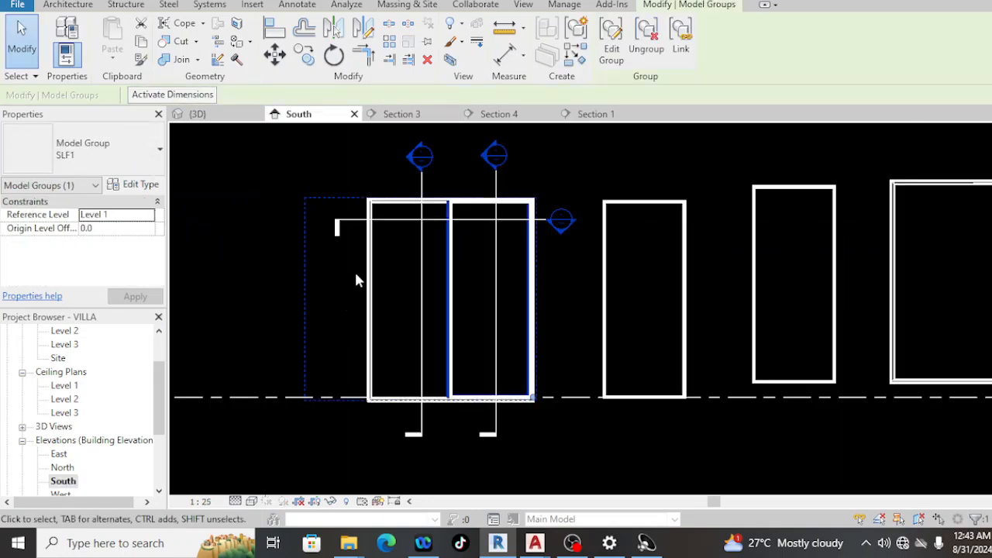
{"action": "key", "text": "Left"}
{"action": "key", "text": "Left"}
{"action": "key", "text": "Left"}
{"action": "key", "text": "Left"}
{"action": "key", "text": "Left"}
{"action": "key", "text": "Left"}
{"action": "key", "text": "Left"}
{"action": "key", "text": "Left"}
{"action": "key", "text": "Left"}
{"action": "key", "text": "Left"}
{"action": "key", "text": "Left"}
{"action": "key", "text": "Left"}
{"action": "key", "text": "Left"}
{"action": "key", "text": "Left"}
{"action": "key", "text": "Left"}
{"action": "key", "text": "Left"}
{"action": "key", "text": "Left"}
{"action": "key", "text": "Left"}
{"action": "key", "text": "Left"}
{"action": "key", "text": "Left"}
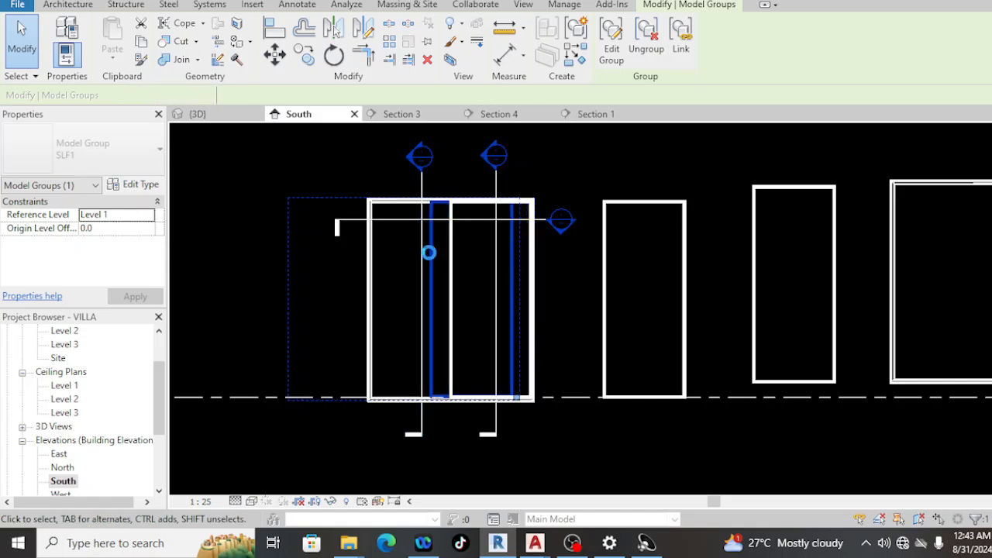
{"action": "key", "text": "Left"}
{"action": "key", "text": "Left"}
{"action": "key", "text": "Left"}
{"action": "key", "text": "Left"}
{"action": "key", "text": "Left"}
{"action": "key", "text": "Left"}
{"action": "key", "text": "Left"}
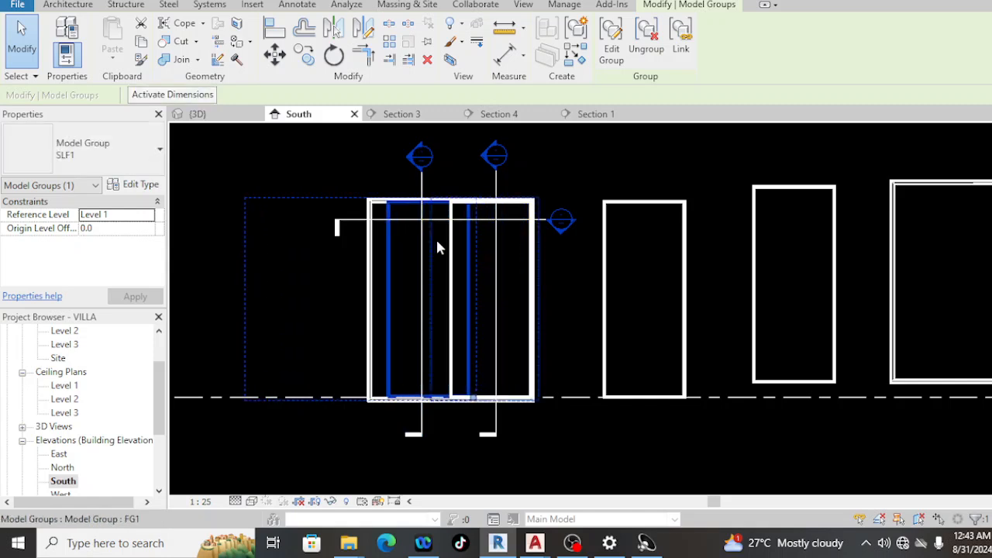
{"action": "key", "text": "Left"}
{"action": "key", "text": "Left"}
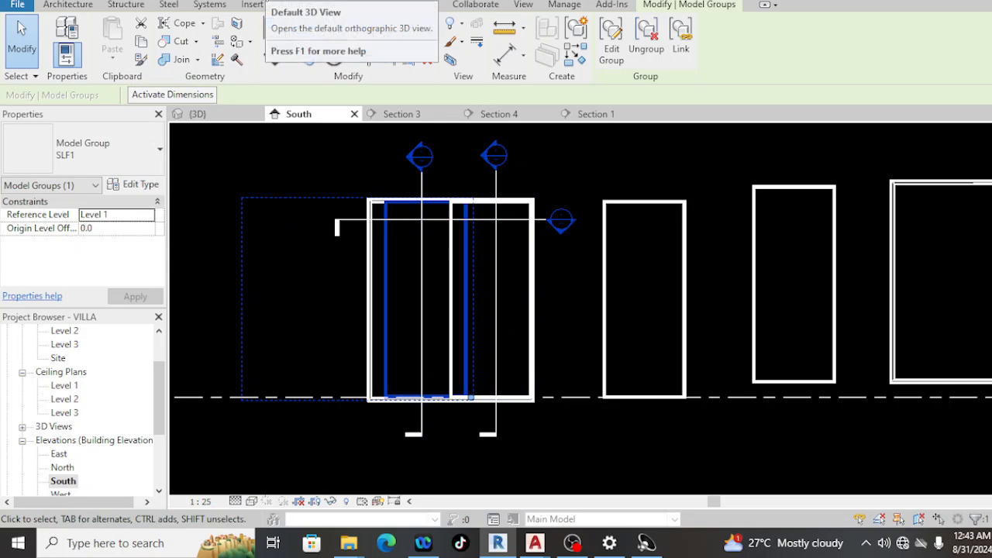
- Open the default 3D view and nudge the door's sliding panel group SLF1 toward the fixed panel side
{"action": "left_click", "coordinate": [265, 1]}
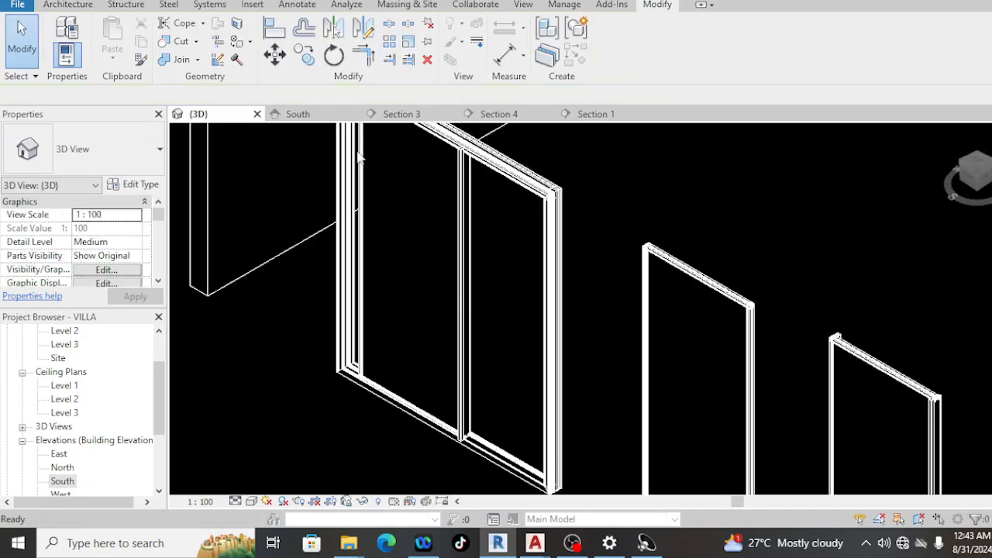
{"action": "scroll", "coordinate": [506, 294], "scroll_direction": "down", "scroll_amount": 2}
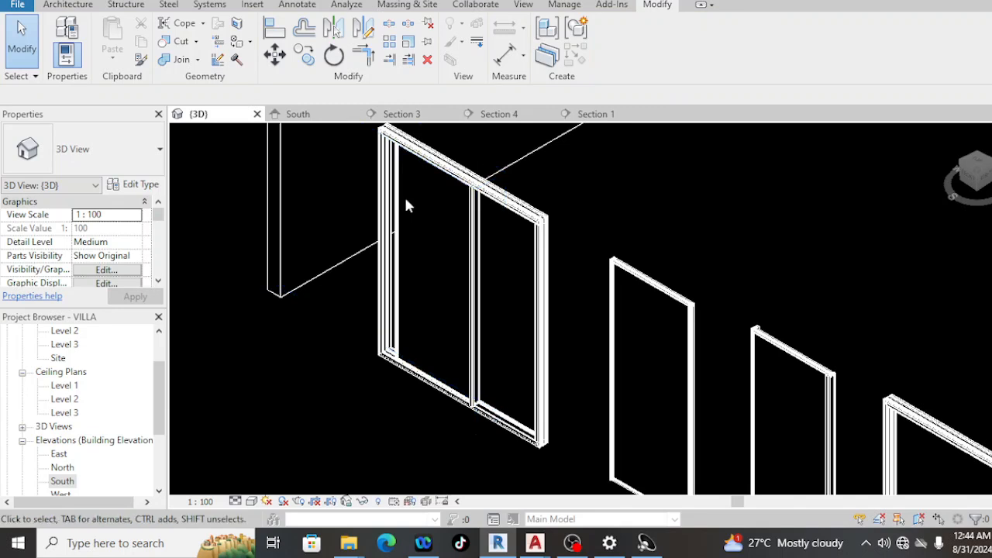
{"action": "scroll", "coordinate": [422, 211], "scroll_direction": "down", "scroll_amount": 2}
{"action": "scroll", "coordinate": [457, 229], "scroll_direction": "up", "scroll_amount": 2}
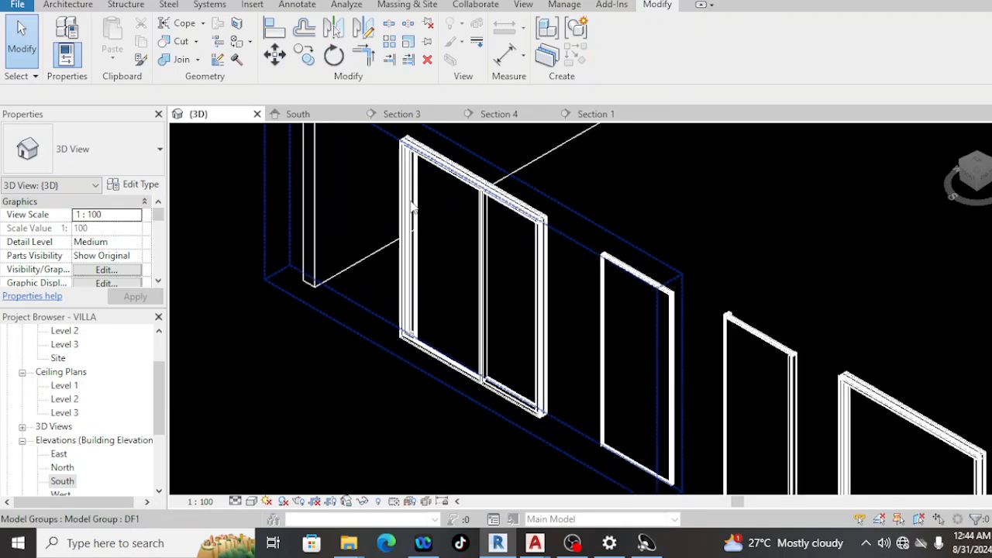
{"action": "left_click", "coordinate": [416, 205]}
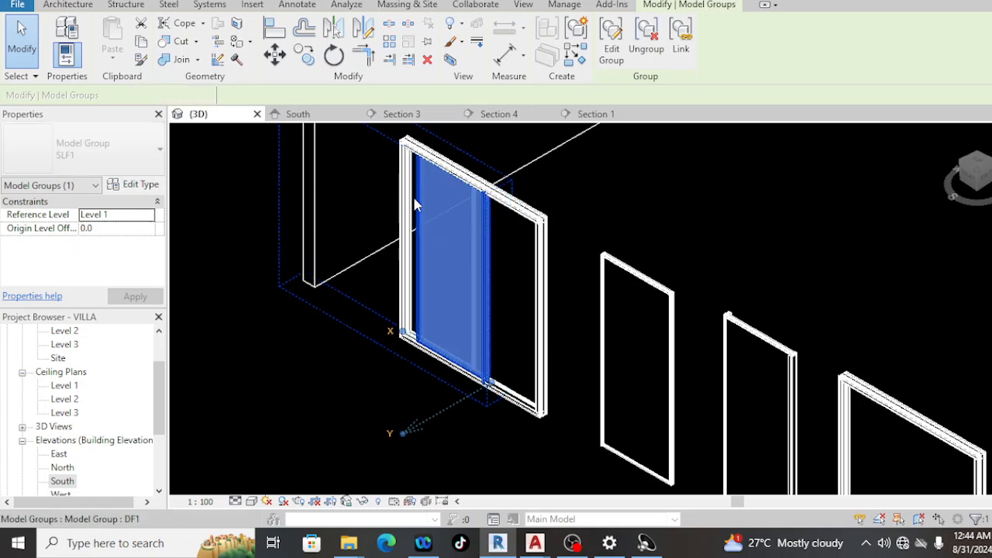
{"action": "key", "text": "Tab"}
{"action": "key", "text": "Right"}
{"action": "key", "text": "Right"}
{"action": "key", "text": "Right"}
{"action": "key", "text": "Right"}
{"action": "key", "text": "Right"}
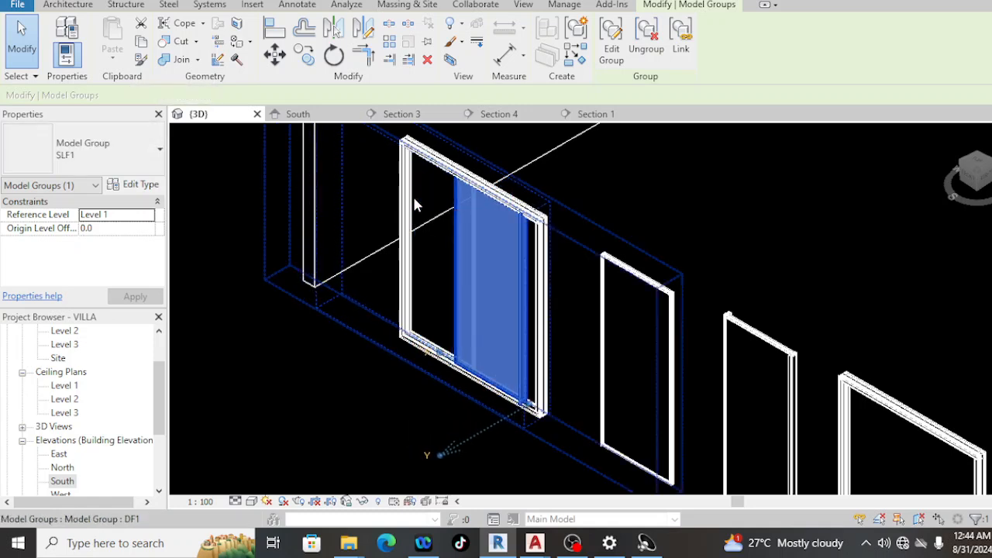
- Nudge the sliding panel group SLF1 along the frame toward the jamb nearest the separated door components in the 3D view
{"action": "key", "text": "Right"}
{"action": "key", "text": "Right"}
{"action": "key", "text": "Right"}
{"action": "key", "text": "Right"}
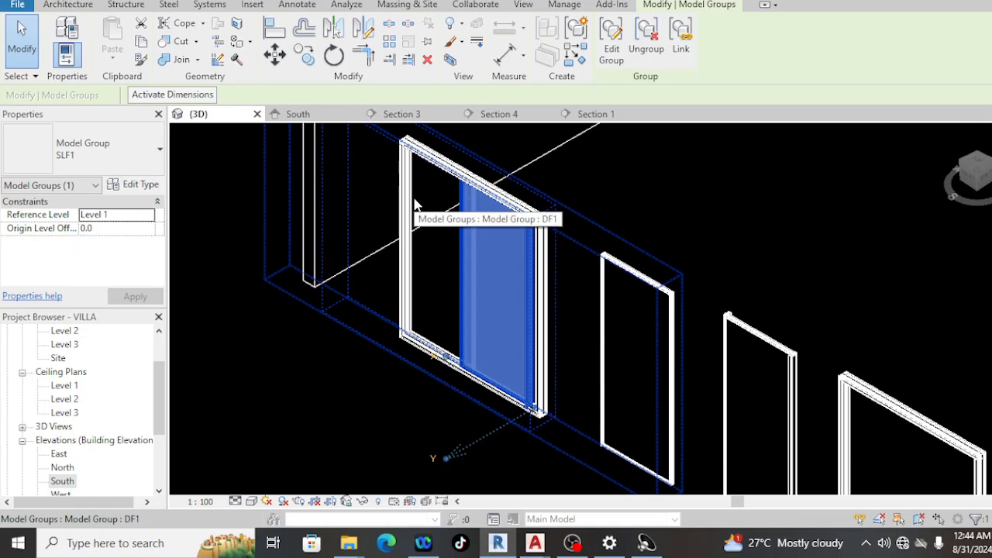
- Nudge the sliding panel group SLF1 back across the frame until it sits close to the jamb farthest from the separated components
{"action": "key", "text": "Left"}
{"action": "key", "text": "Left"}
{"action": "key", "text": "Left"}
{"action": "key", "text": "Left"}
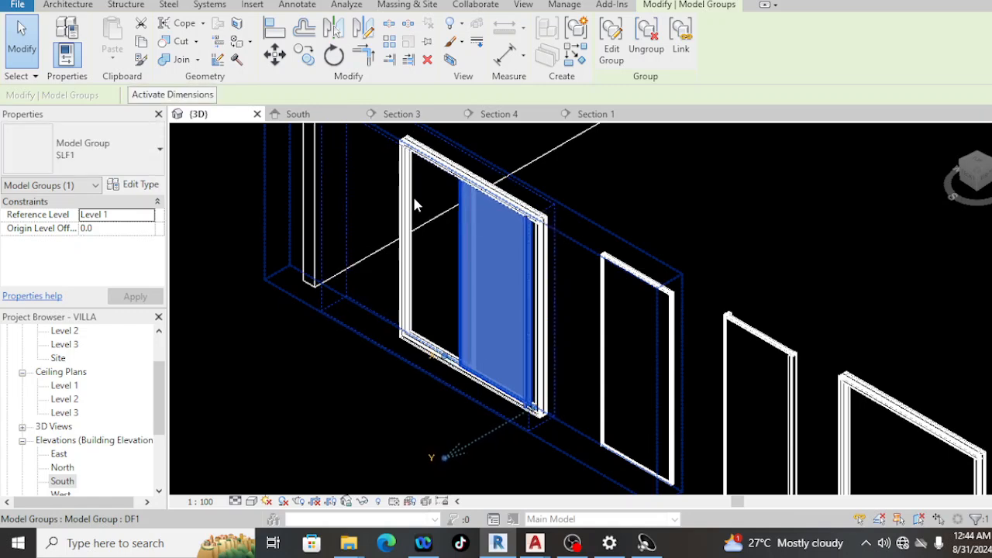
{"action": "key", "text": "Left"}
{"action": "key", "text": "Left"}
{"action": "key", "text": "Left"}
{"action": "key", "text": "Left"}
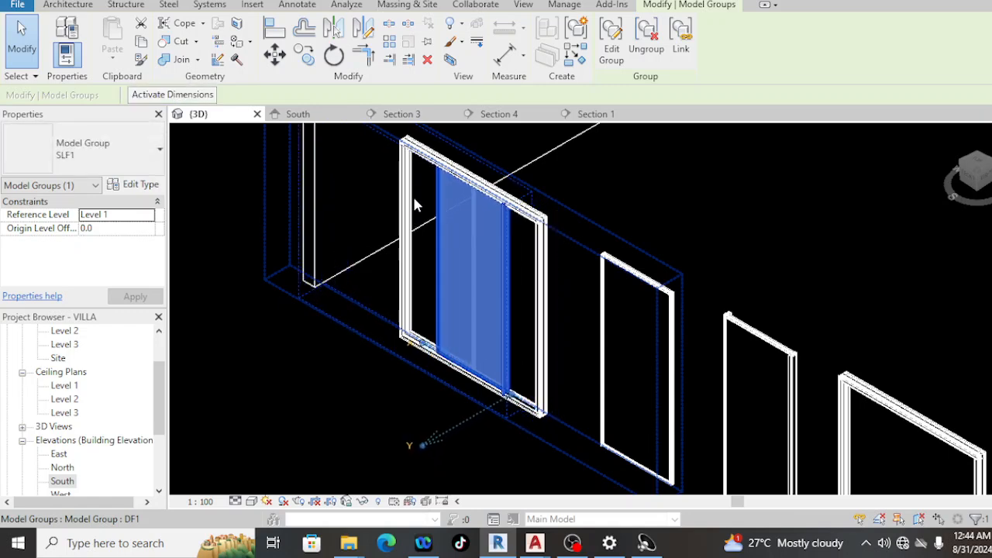
{"action": "key", "text": "Left"}
{"action": "key", "text": "Left"}
{"action": "key", "text": "Left"}
{"action": "key", "text": "Left"}
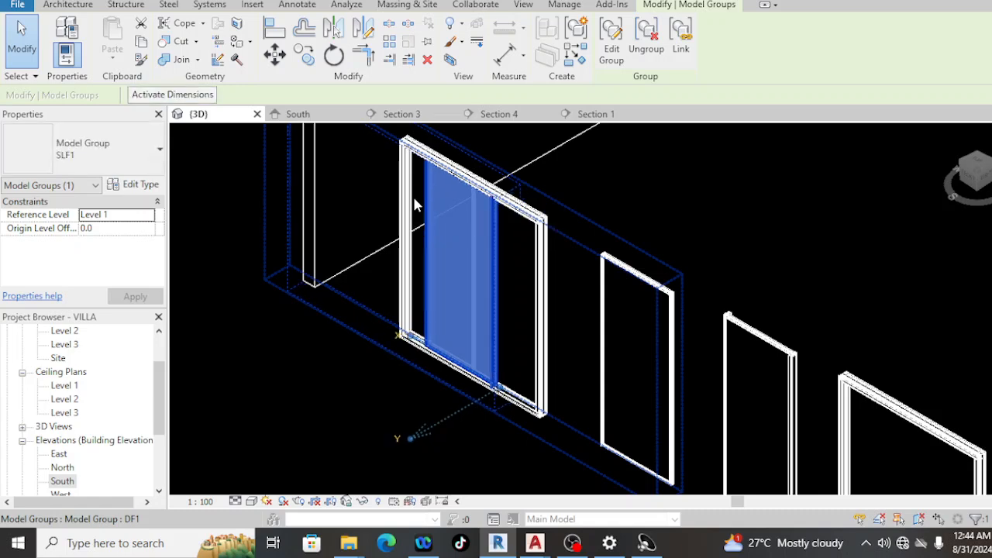
{"action": "key", "text": "Left"}
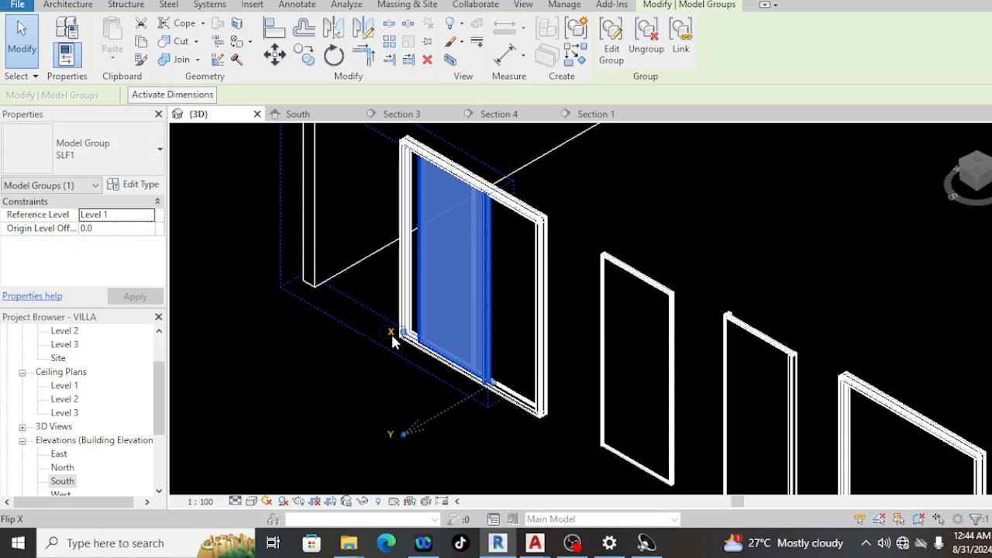
- Slide the panel group SLF1 across the door opening to the jamb beside the separated components and deselect it
{"action": "key", "text": "Right"}
{"action": "key", "text": "Right"}
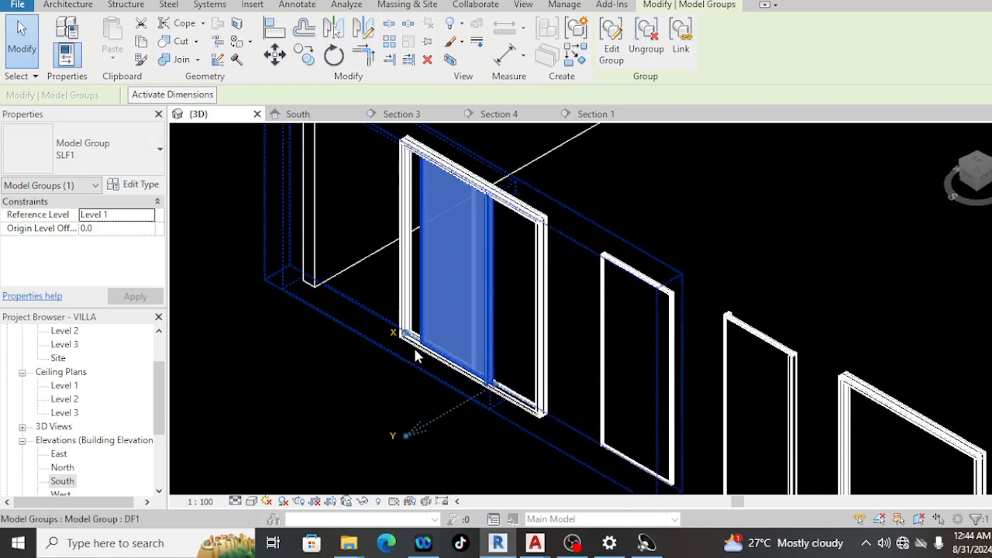
{"action": "left_click_drag", "start_coordinate": [417, 348], "coordinate": [438, 367]}
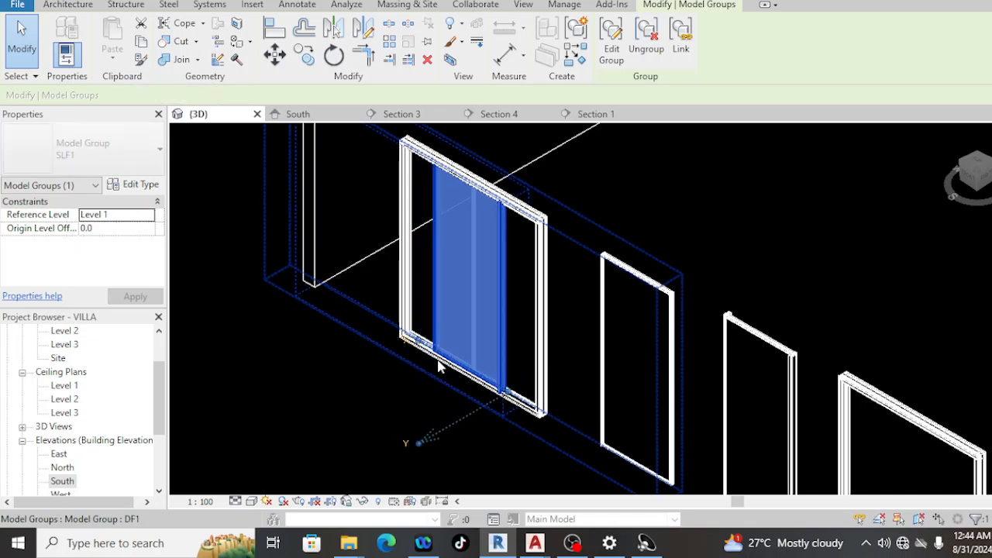
{"action": "key", "text": "Right"}
{"action": "key", "text": "Right"}
{"action": "key", "text": "Right"}
{"action": "key", "text": "Right"}
{"action": "key", "text": "Right"}
{"action": "key", "text": "Right"}
{"action": "key", "text": "Right"}
{"action": "key", "text": "Right"}
{"action": "key", "text": "Right"}
{"action": "key", "text": "Right"}
{"action": "key", "text": "Right"}
{"action": "key", "text": "Right"}
{"action": "key", "text": "Right"}
{"action": "key", "text": "Right"}
{"action": "key", "text": "Right"}
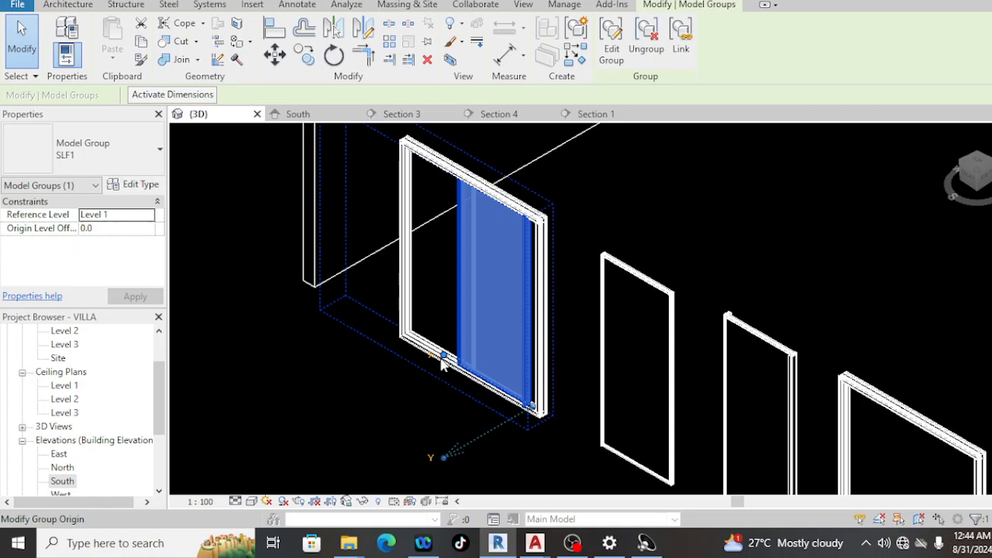
{"action": "left_click", "coordinate": [349, 380]}
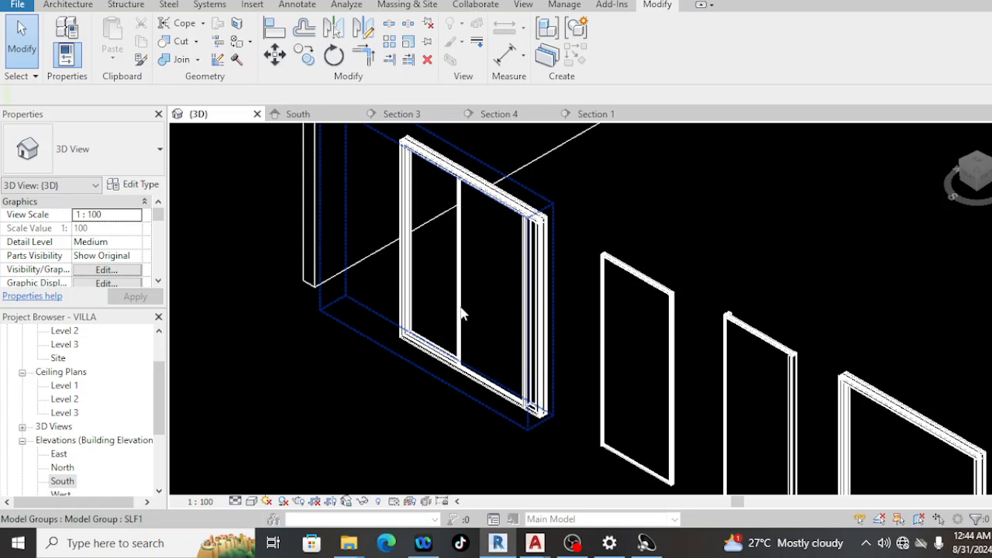
- Reselect the sliding panel group SLF1, nudge it across the frame to the jamb farthest from the separated components, and clear the selection
{"action": "scroll", "coordinate": [424, 307], "scroll_direction": "down", "scroll_amount": 3}
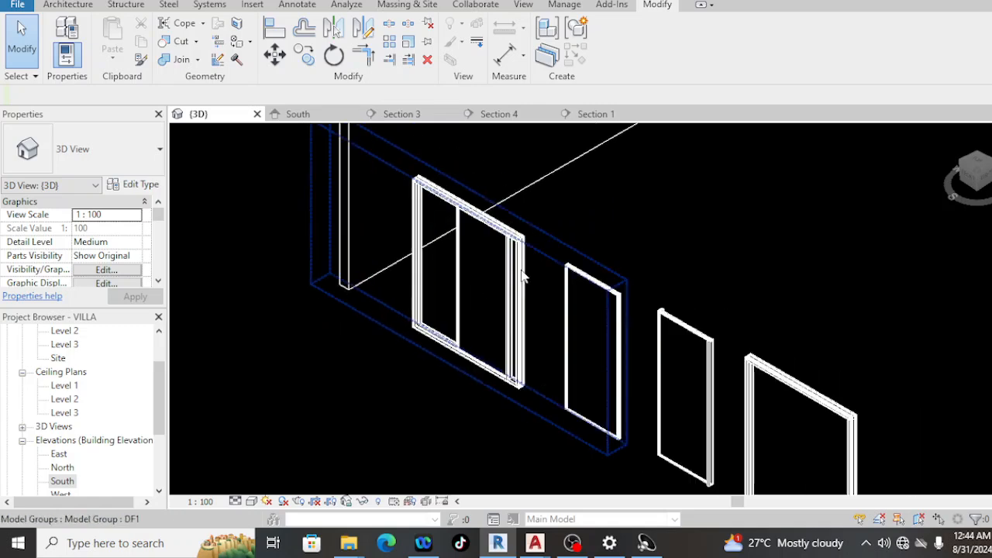
{"action": "scroll", "coordinate": [447, 363], "scroll_direction": "up", "scroll_amount": 2}
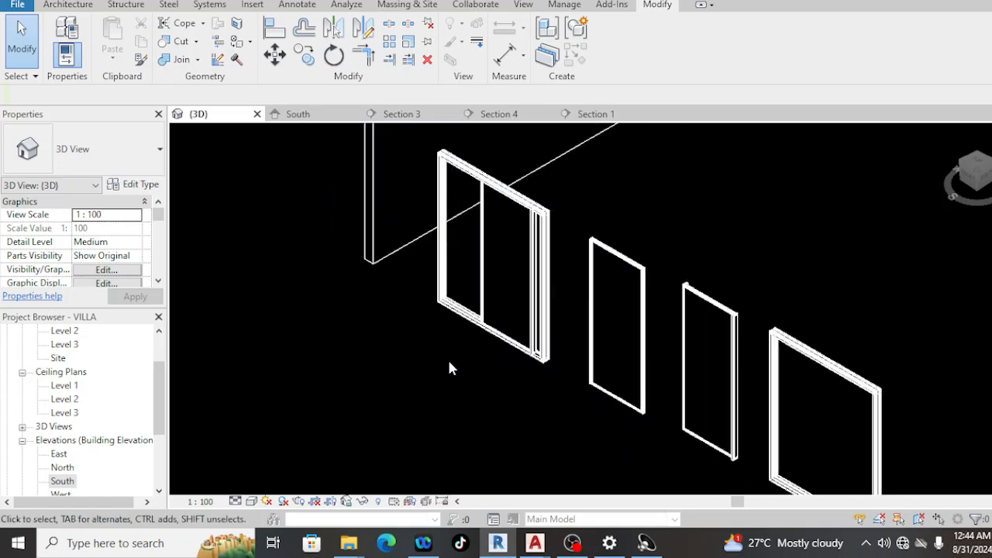
{"action": "left_click", "coordinate": [483, 291]}
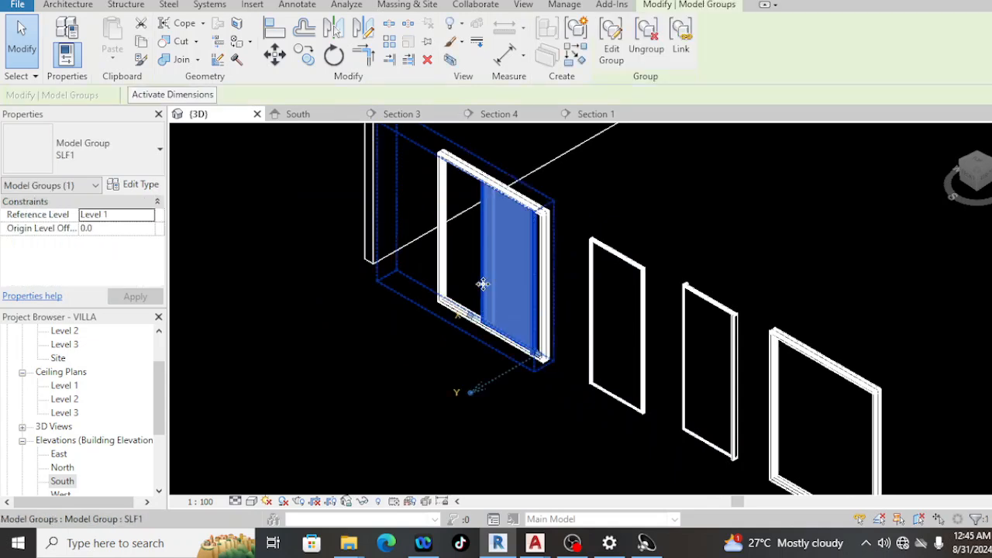
{"action": "key", "text": "Left"}
{"action": "key", "text": "Left"}
{"action": "key", "text": "Left"}
{"action": "key", "text": "Left"}
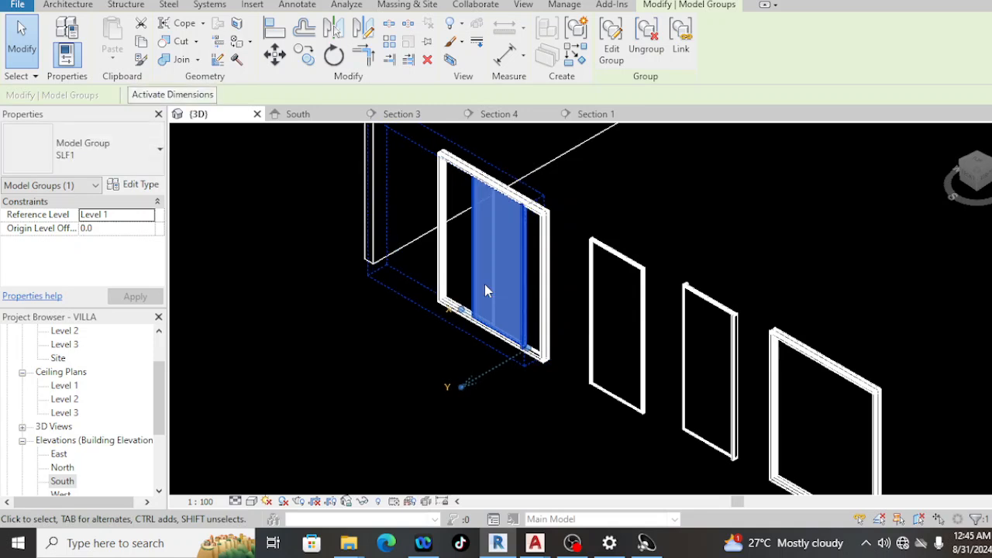
{"action": "key", "text": "Left"}
{"action": "key", "text": "Left"}
{"action": "key", "text": "Left"}
{"action": "key", "text": "Left"}
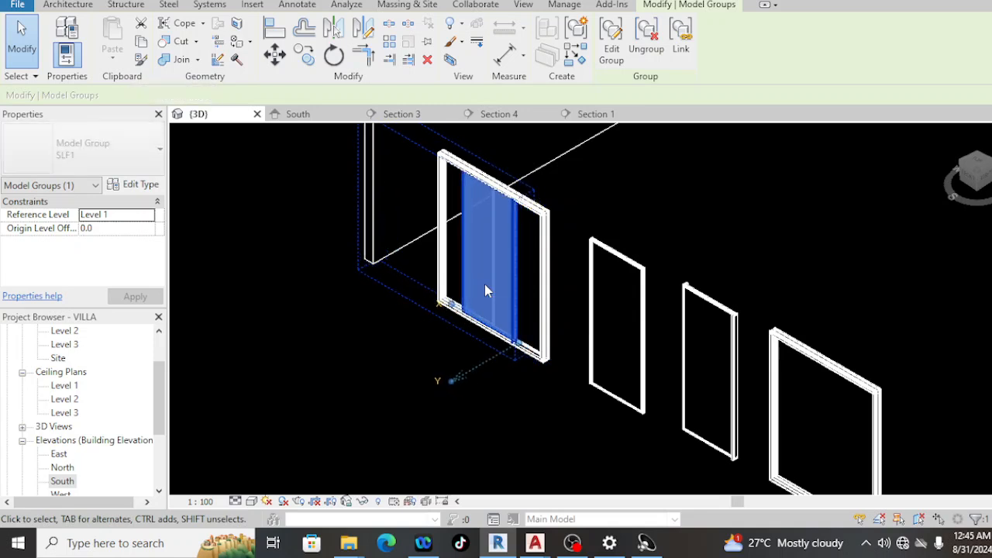
{"action": "key", "text": "Left"}
{"action": "key", "text": "Left"}
{"action": "key", "text": "Left"}
{"action": "key", "text": "Left"}
{"action": "key", "text": "Left"}
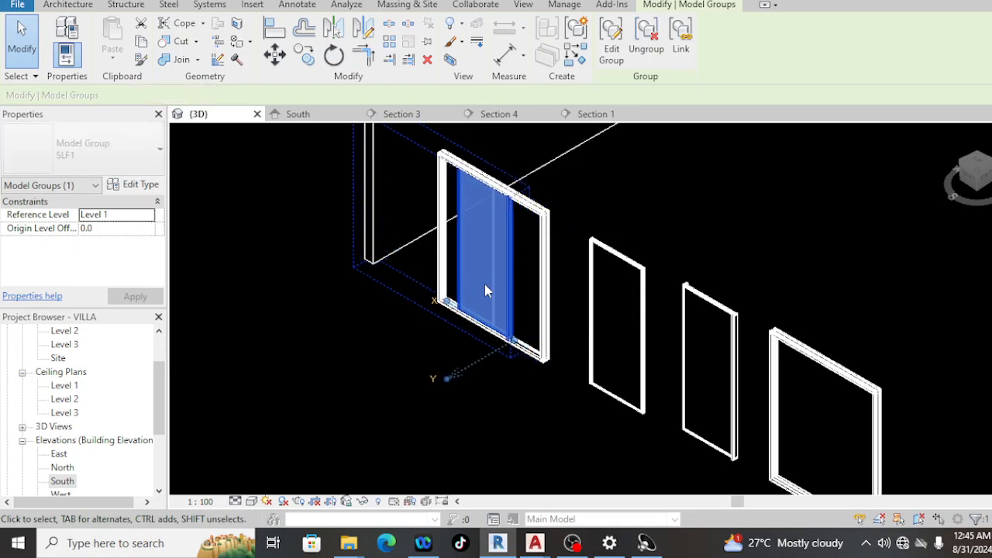
{"action": "key", "text": "Left"}
{"action": "key", "text": "Left"}
{"action": "key", "text": "Left"}
{"action": "key", "text": "Left"}
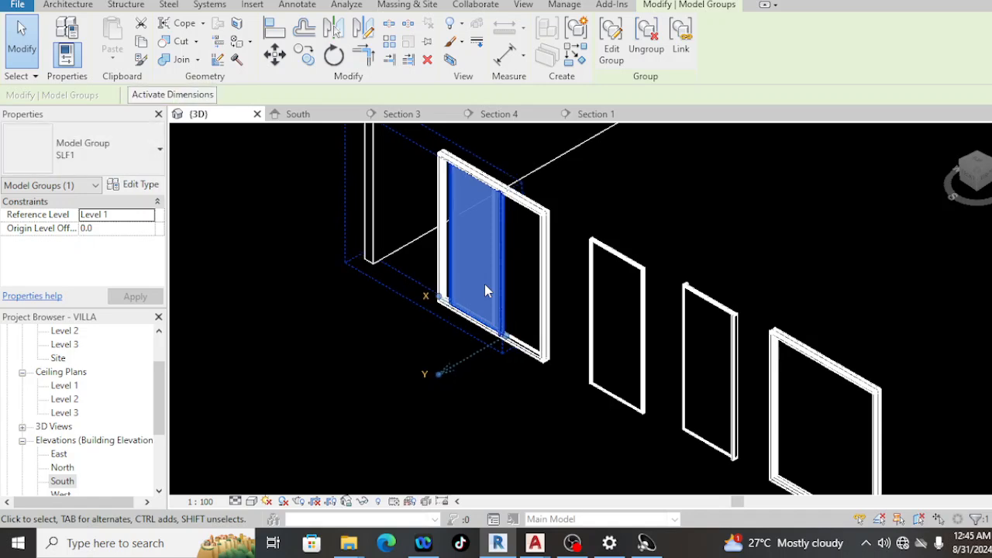
{"action": "left_click", "coordinate": [472, 383]}
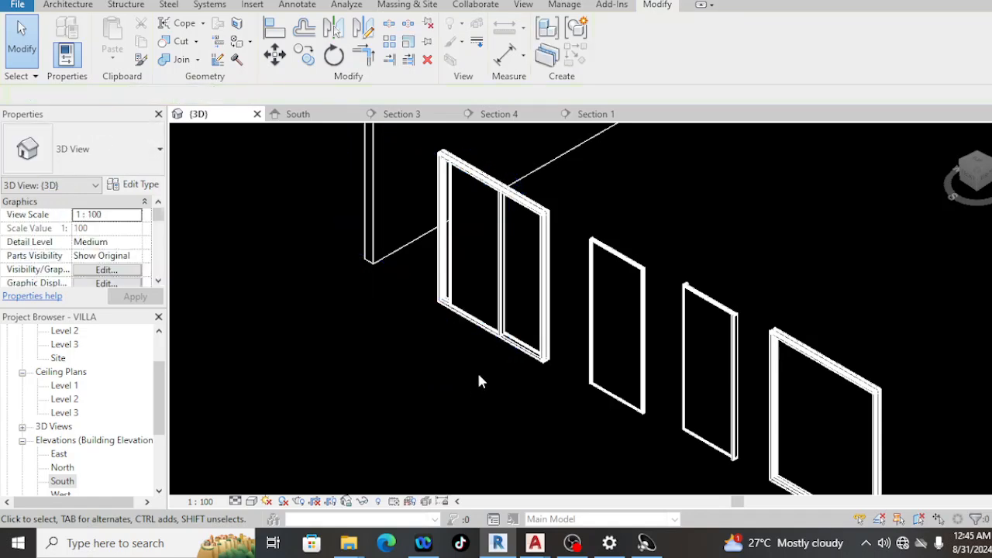
{"action": "left_click", "coordinate": [571, 543]}
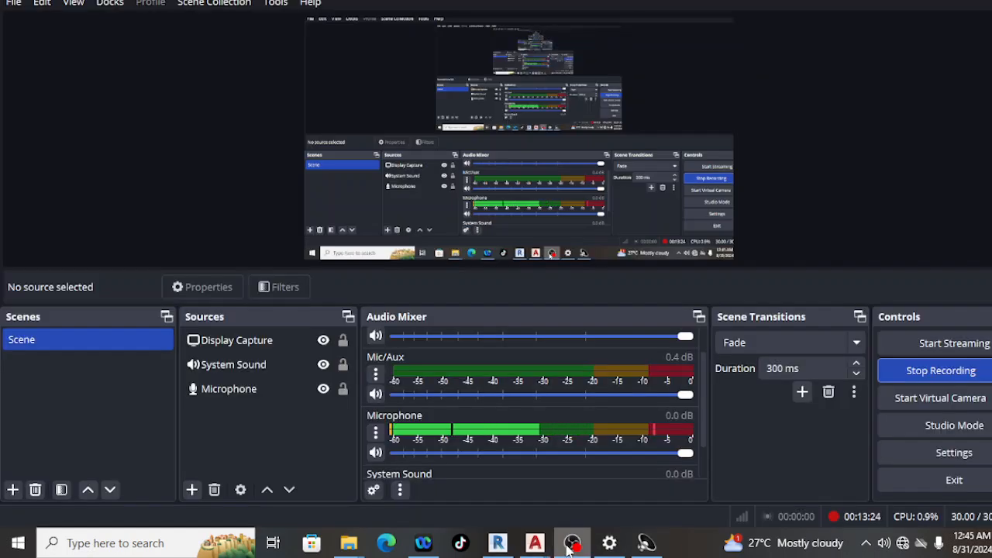